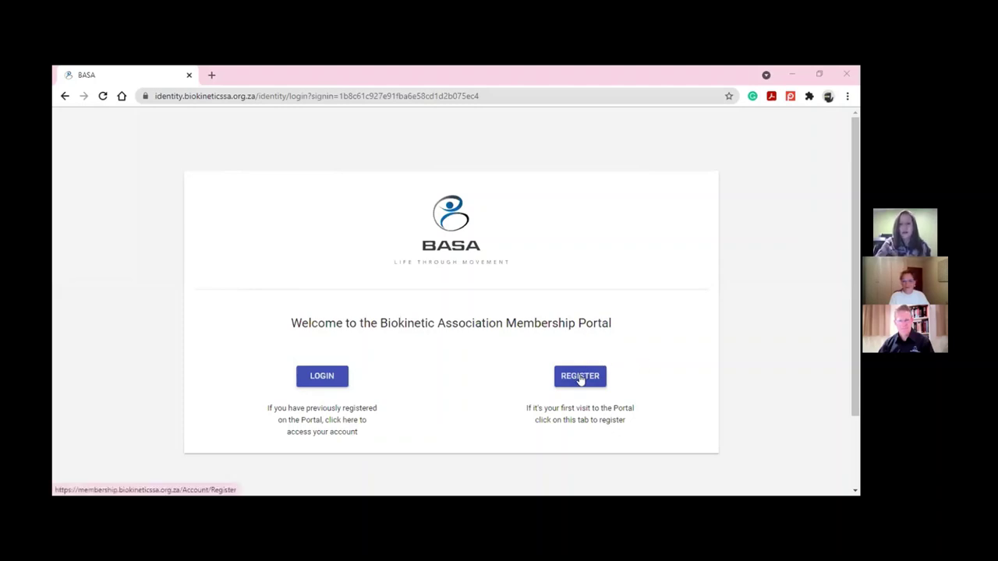
Open the Register form and enter the member's ID number, first name, surname and personal e-mail
{"action": "left_click", "coordinate": [580, 376]}
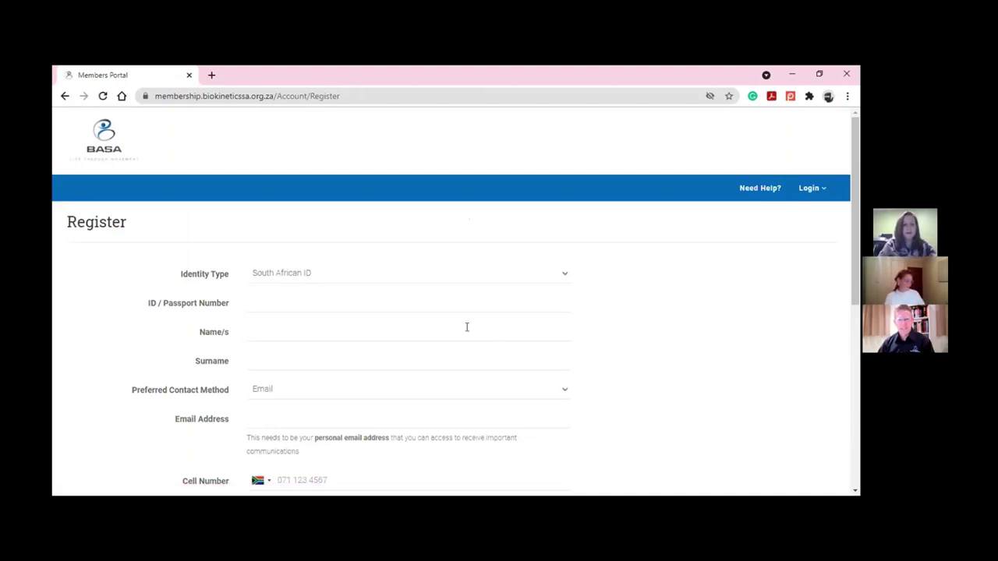
{"action": "scroll", "coordinate": [460, 326], "scroll_direction": "down", "scroll_amount": 1}
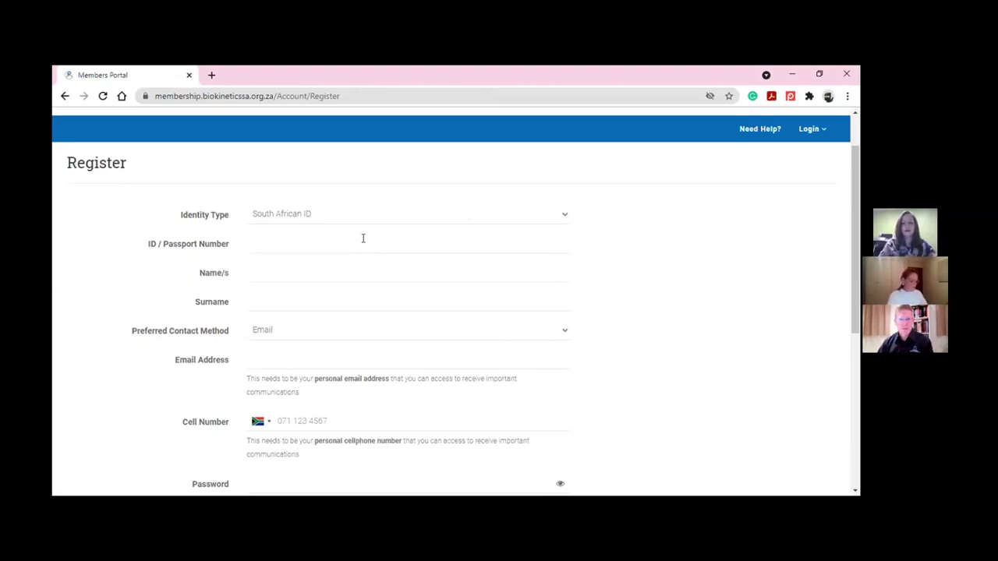
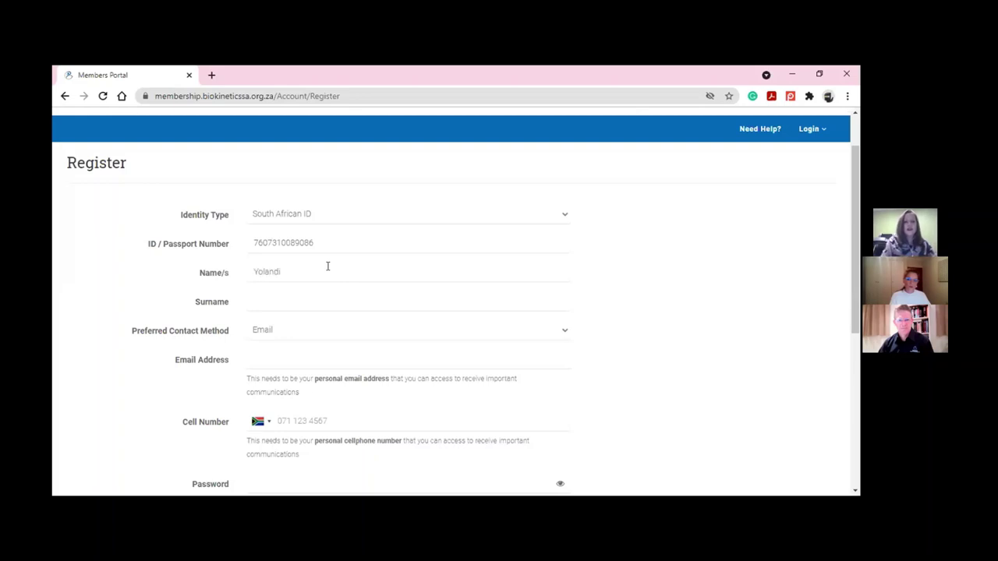
{"action": "key", "text": "Tab"}
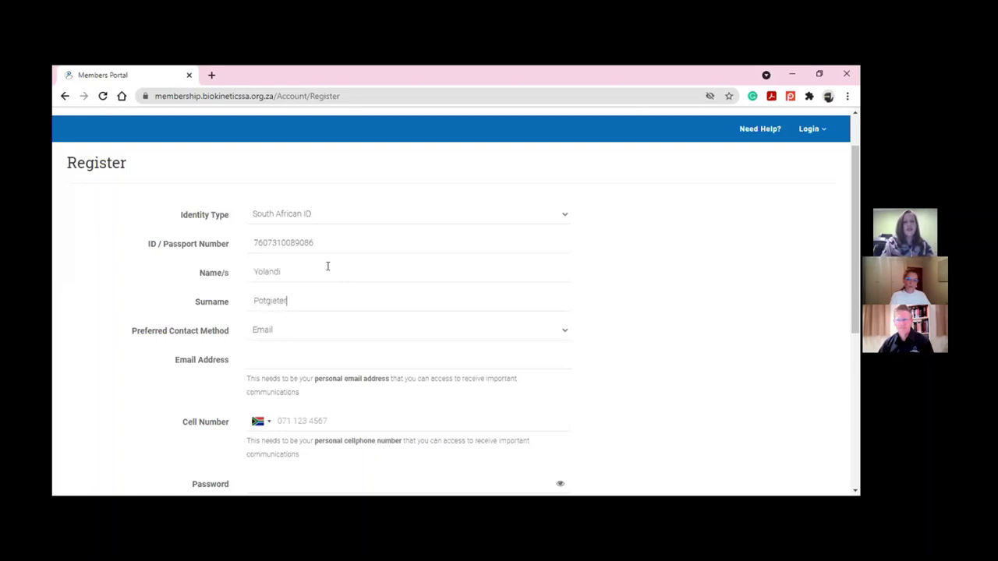
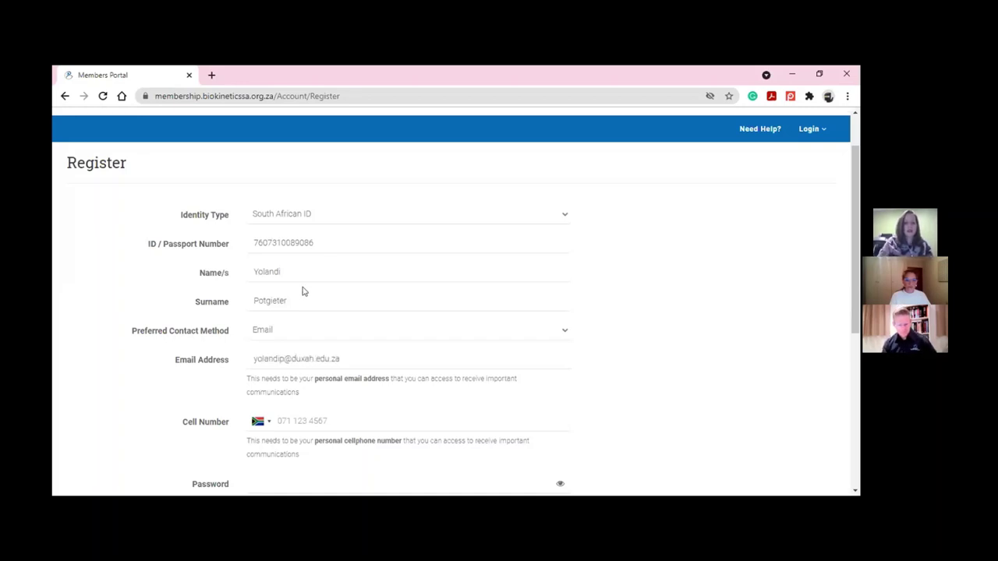
{"action": "scroll", "coordinate": [305, 325], "scroll_direction": "down", "scroll_amount": 1}
{"action": "scroll", "coordinate": [306, 324], "scroll_direction": "down", "scroll_amount": 2}
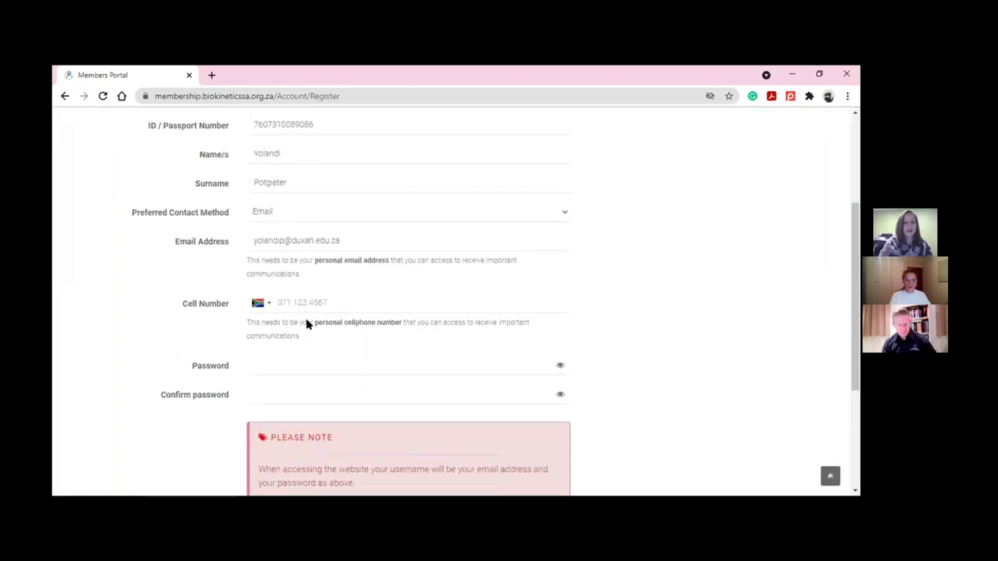
Enter the member's cell number, keeping South Africa +27 as the country code
{"action": "left_click", "coordinate": [265, 307]}
{"action": "left_click", "coordinate": [265, 306]}
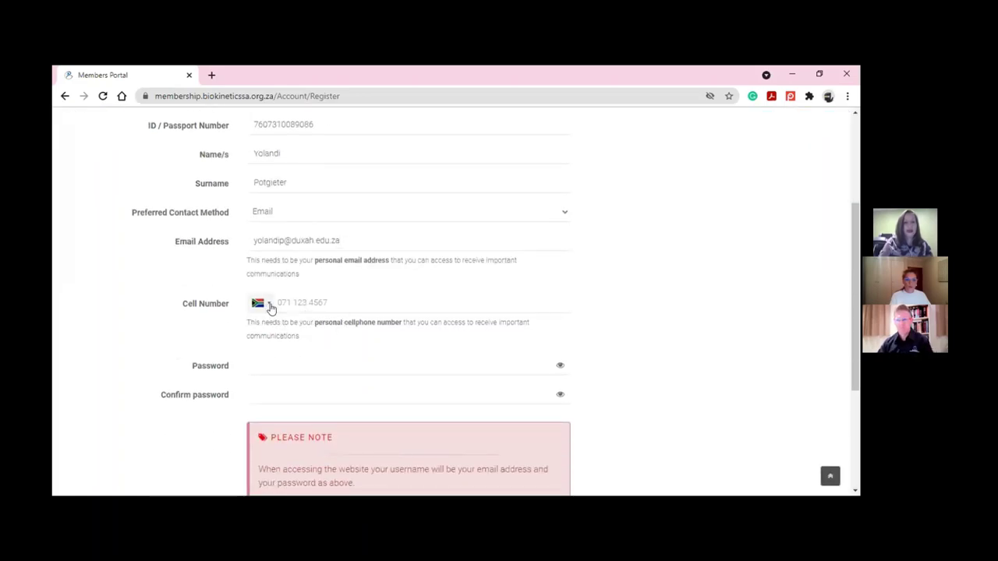
{"action": "left_click", "coordinate": [334, 299]}
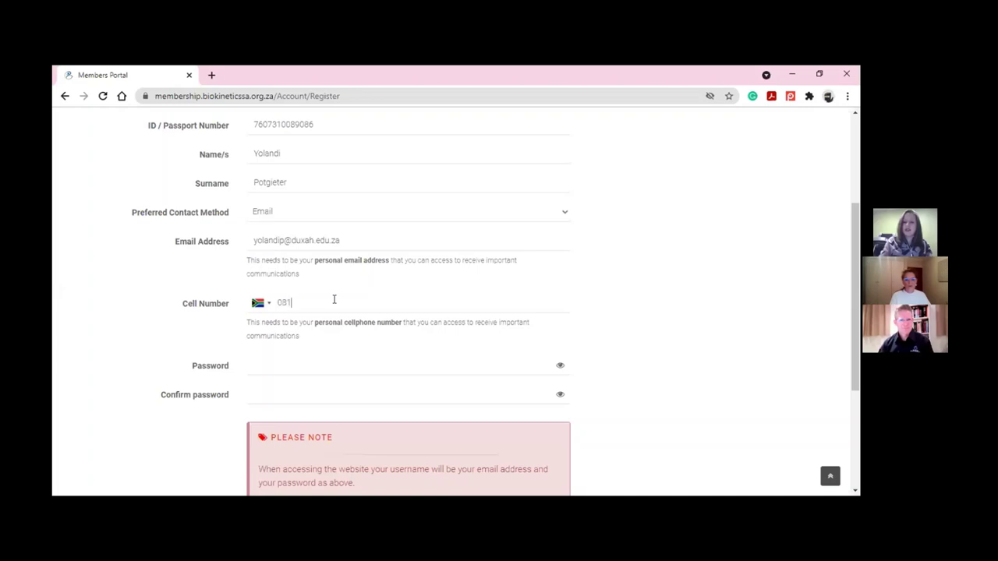
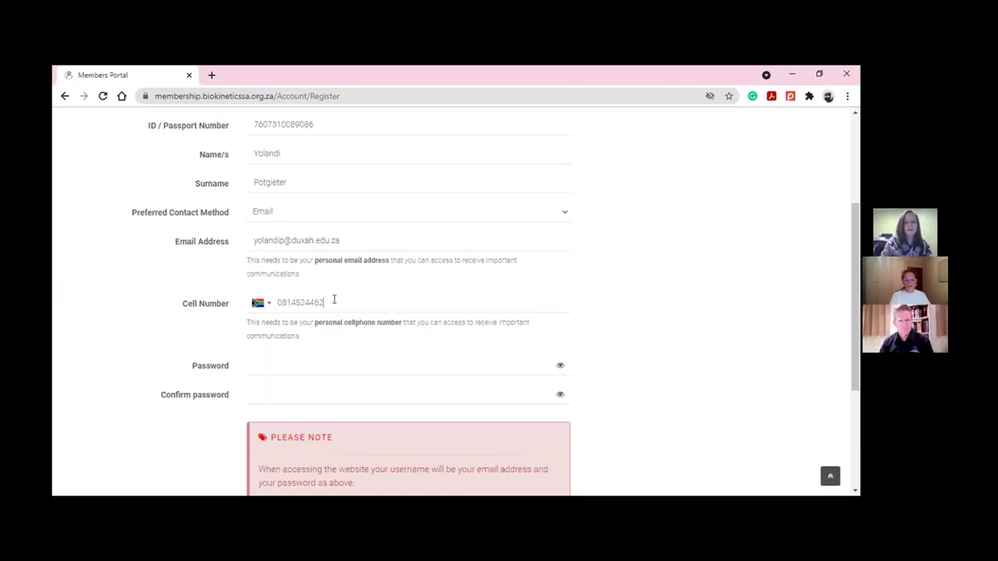
Enter the account password and its confirmation, revealing both to check they match
{"action": "left_click", "coordinate": [320, 360]}
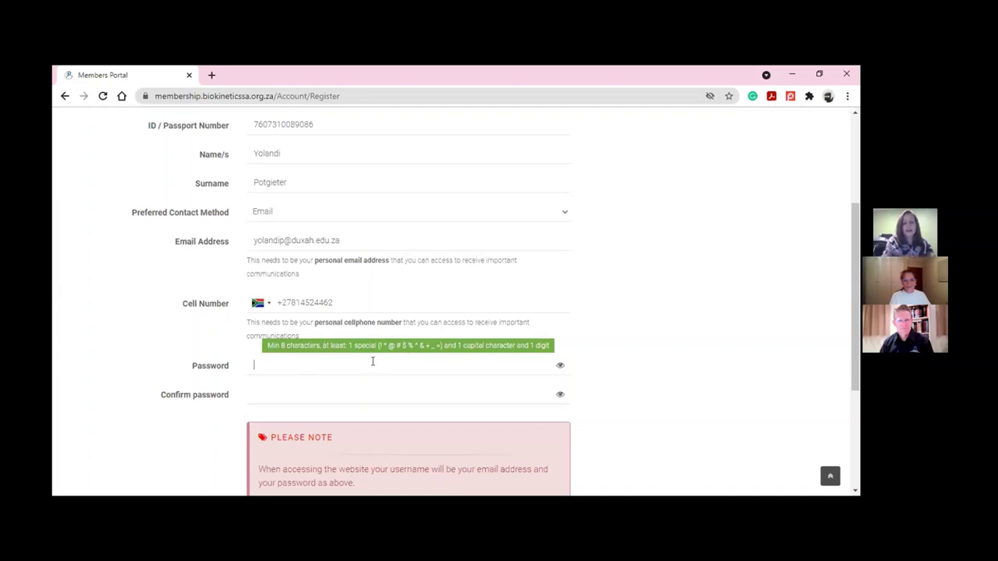
{"action": "type", "text": "••••••••"}
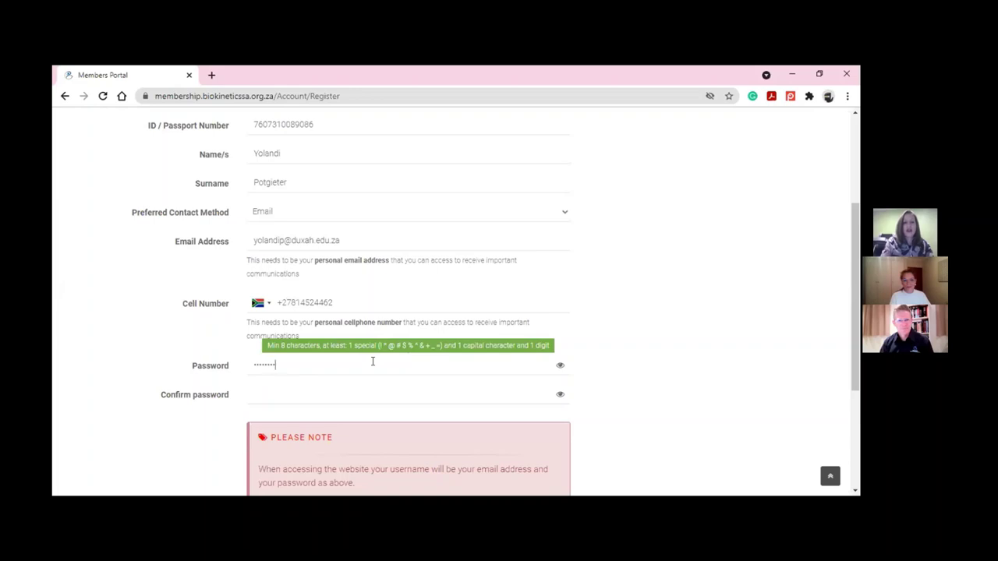
{"action": "type", "text": "••"}
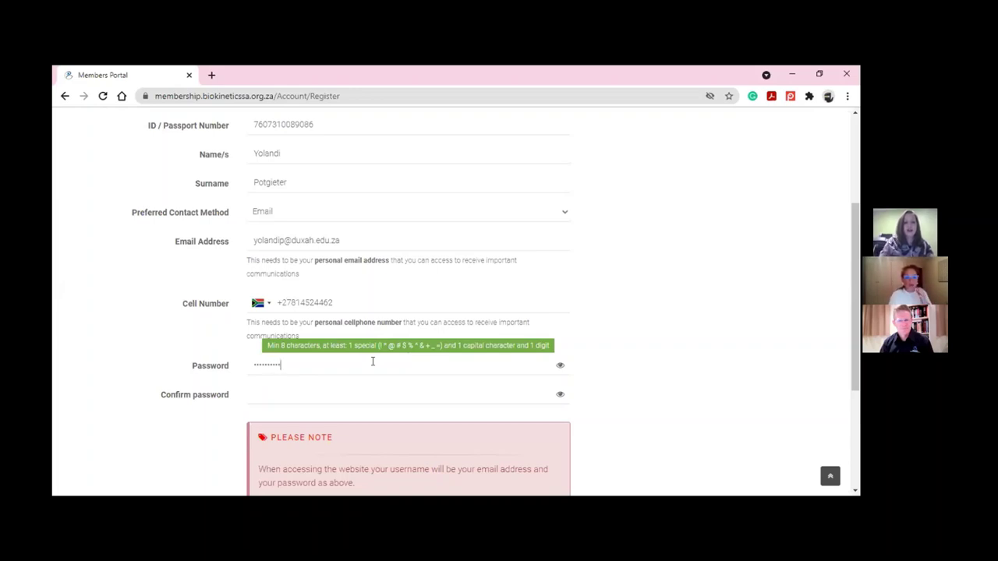
{"action": "left_click", "coordinate": [561, 367]}
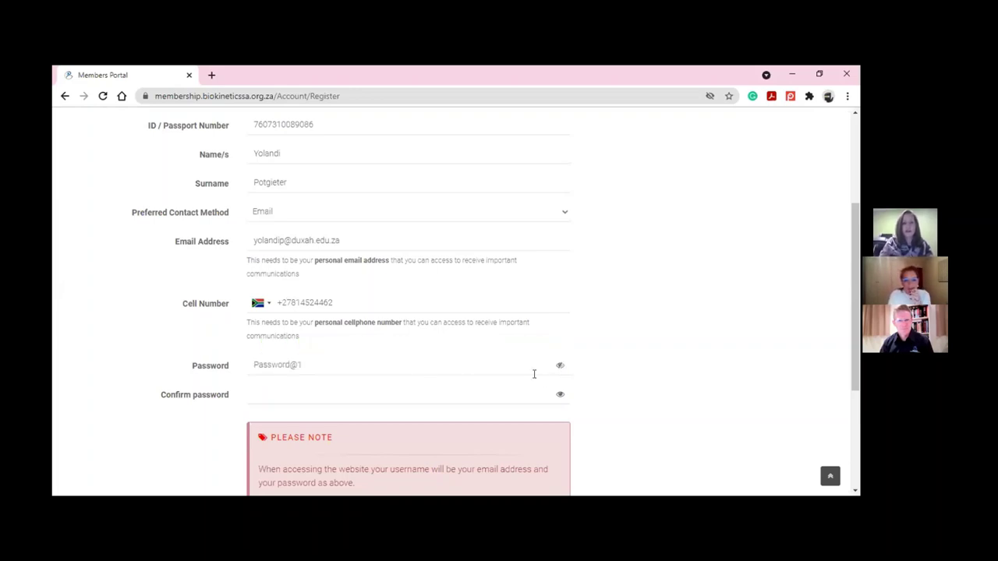
{"action": "left_click", "coordinate": [354, 389]}
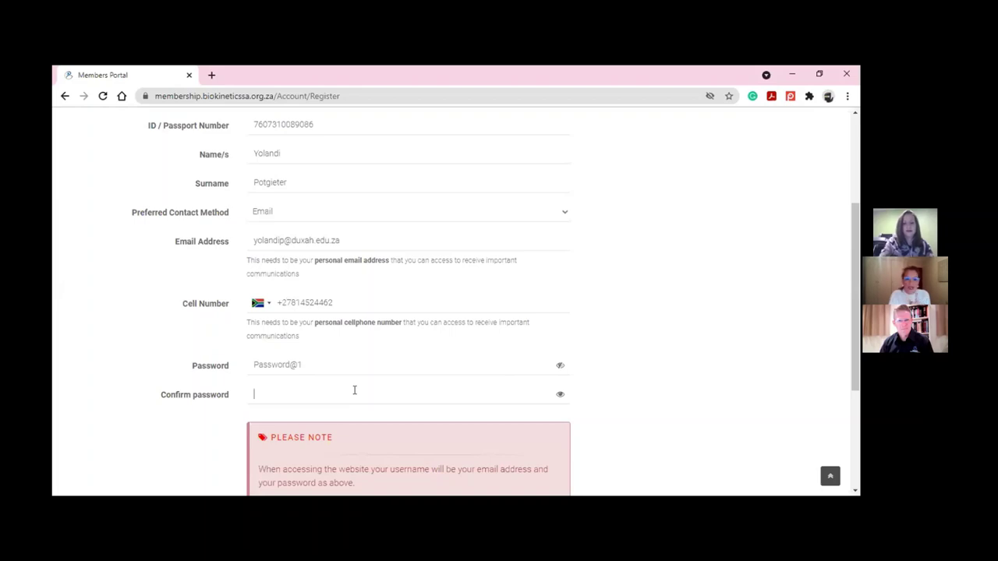
{"action": "type", "text": "Password"}
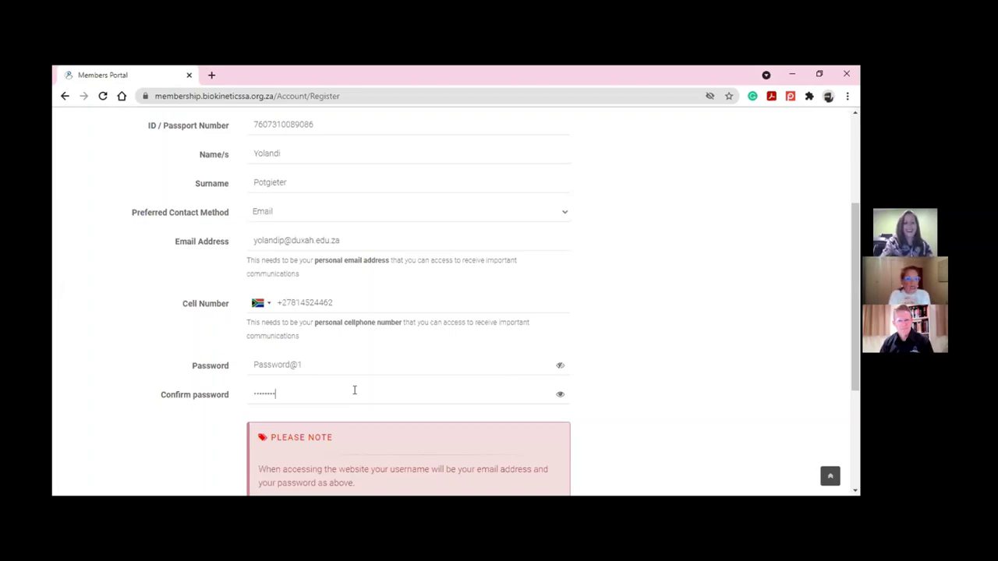
{"action": "type", "text": "@1"}
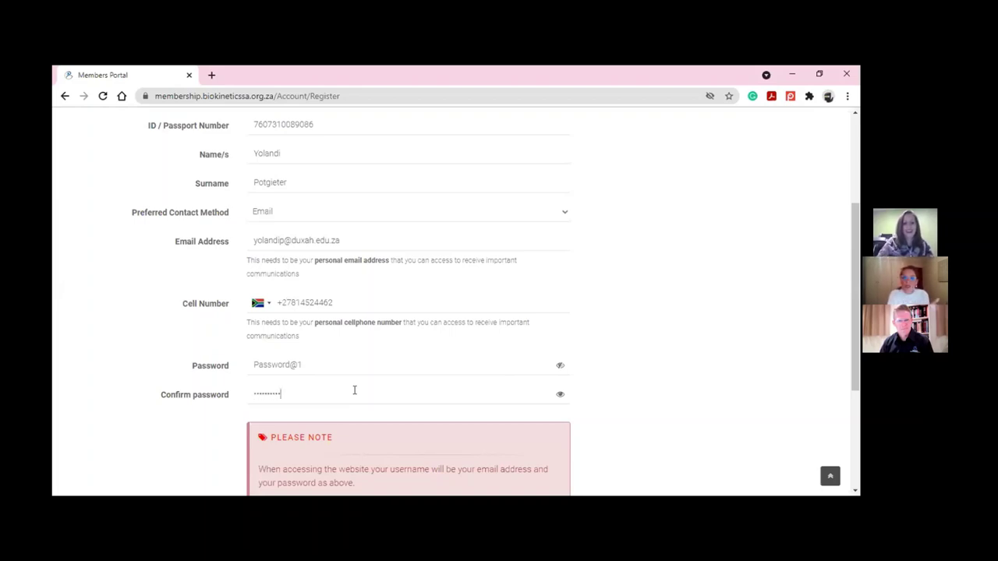
{"action": "left_click", "coordinate": [558, 395]}
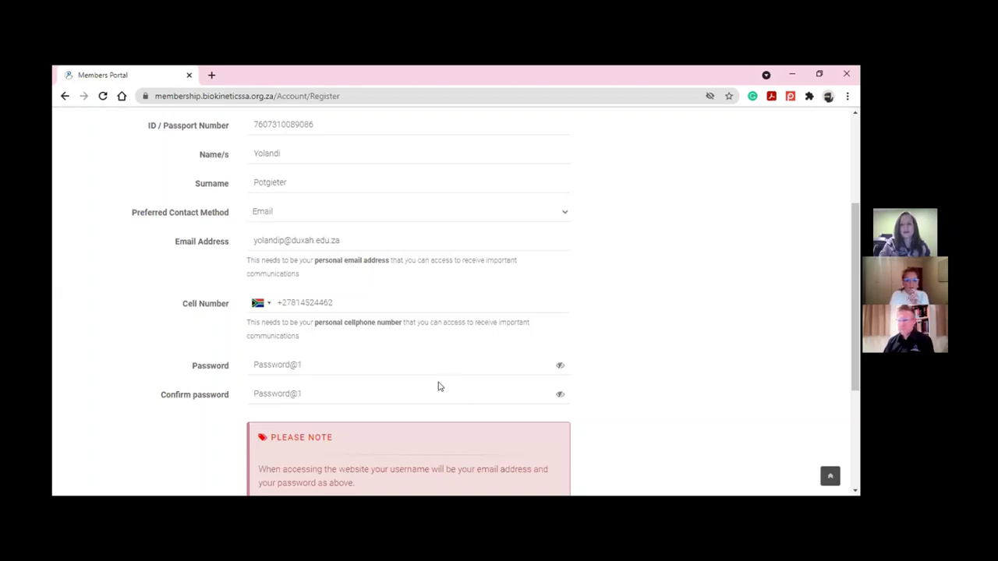
Tick 'I Accept the Terms and Conditions' and start the 'I'm not a robot' reCAPTCHA check
{"action": "scroll", "coordinate": [439, 386], "scroll_direction": "down", "scroll_amount": 3}
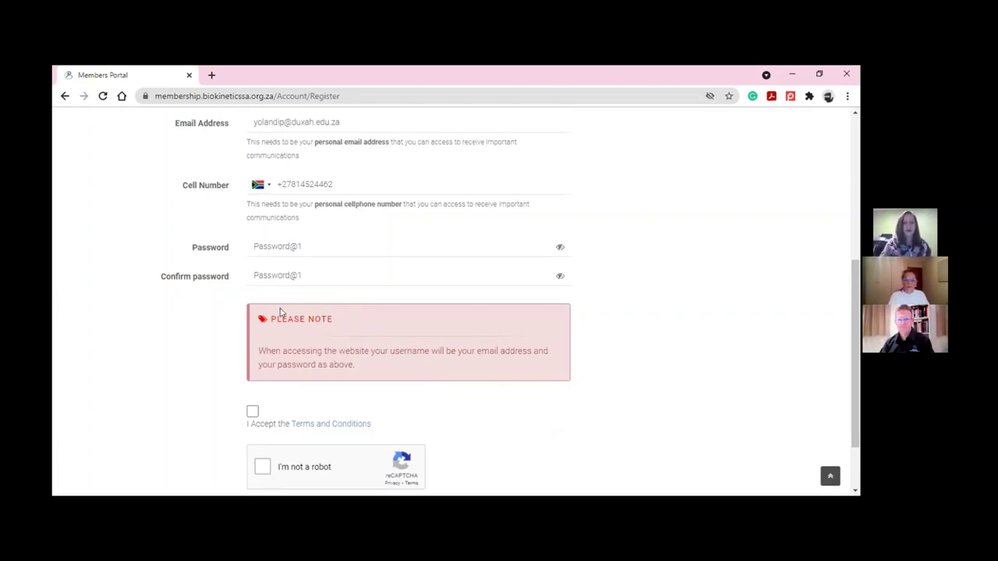
{"action": "scroll", "coordinate": [281, 311], "scroll_direction": "down", "scroll_amount": 1}
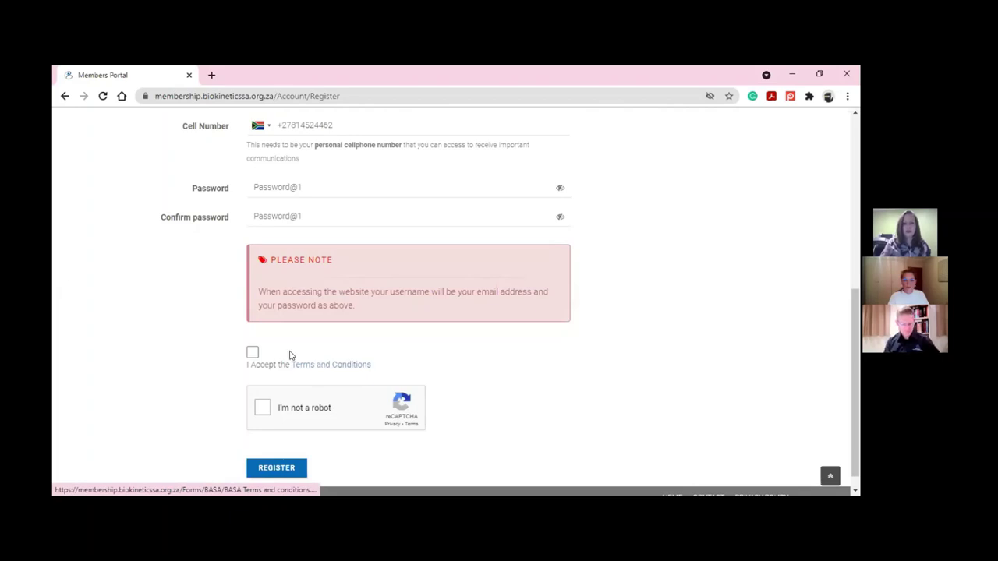
{"action": "left_click", "coordinate": [252, 353]}
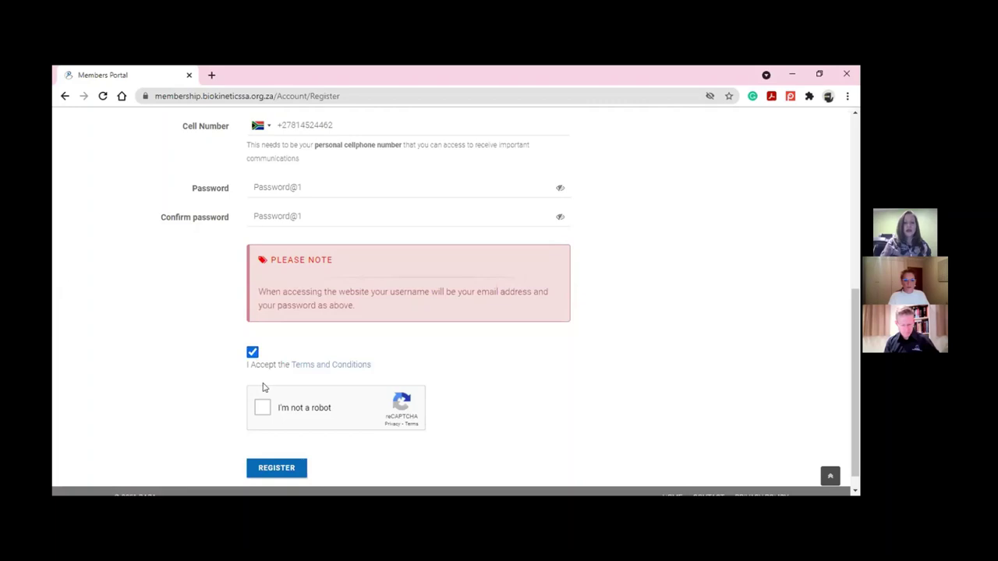
{"action": "left_click", "coordinate": [262, 408]}
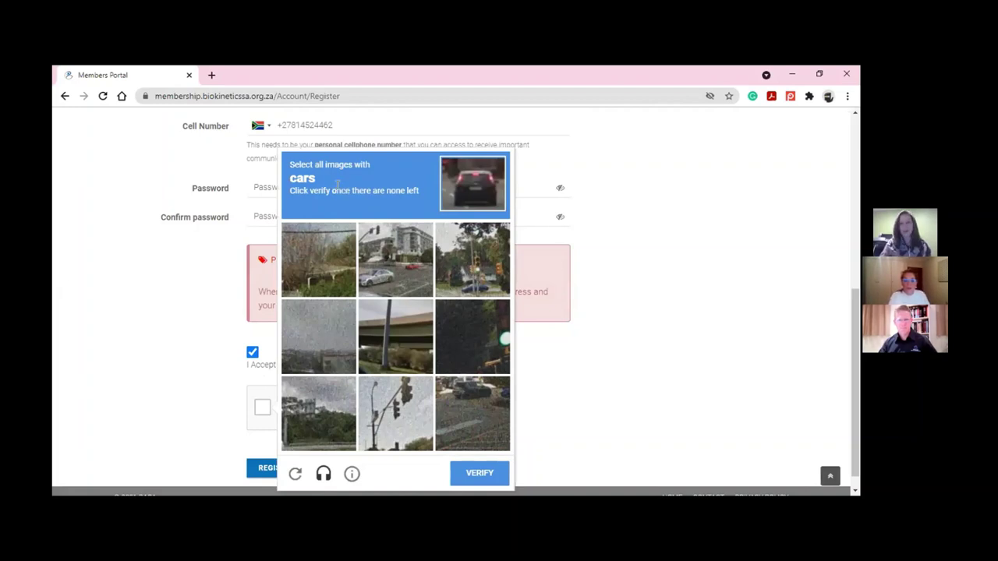
Pass the reCAPTCHA by selecting the car images, then submit the form with REGISTER
{"action": "left_click", "coordinate": [395, 260]}
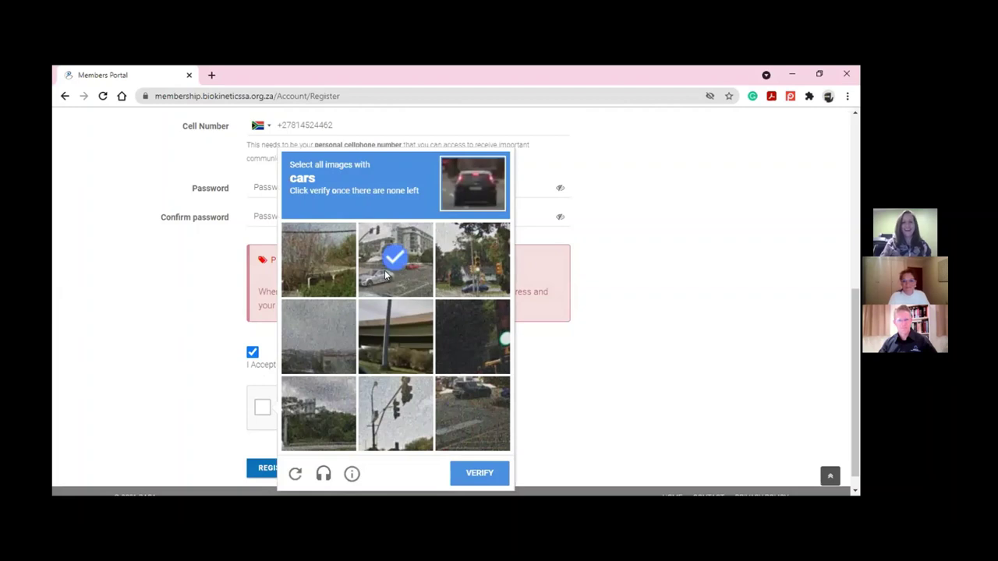
{"action": "left_click", "coordinate": [467, 407]}
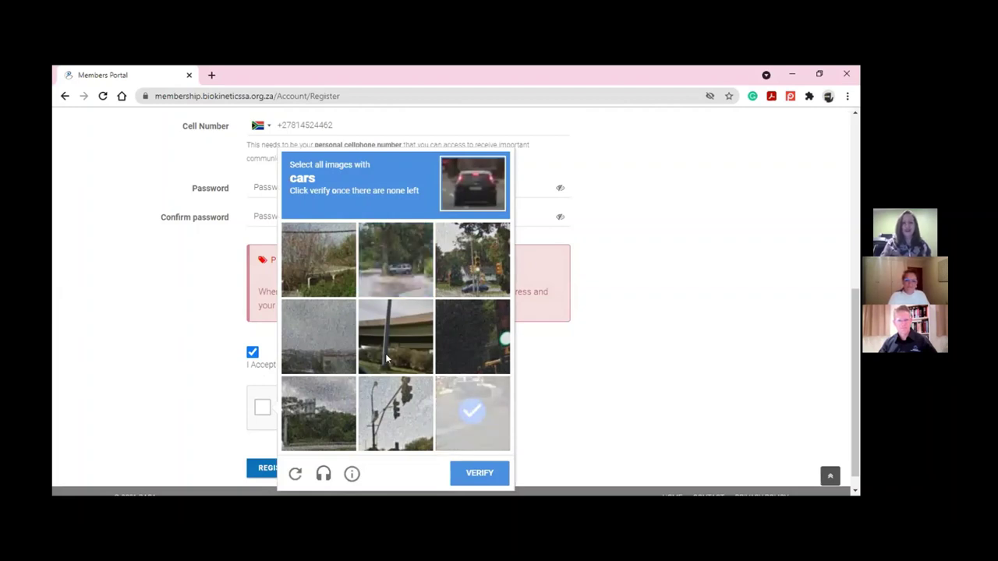
{"action": "left_click", "coordinate": [472, 276]}
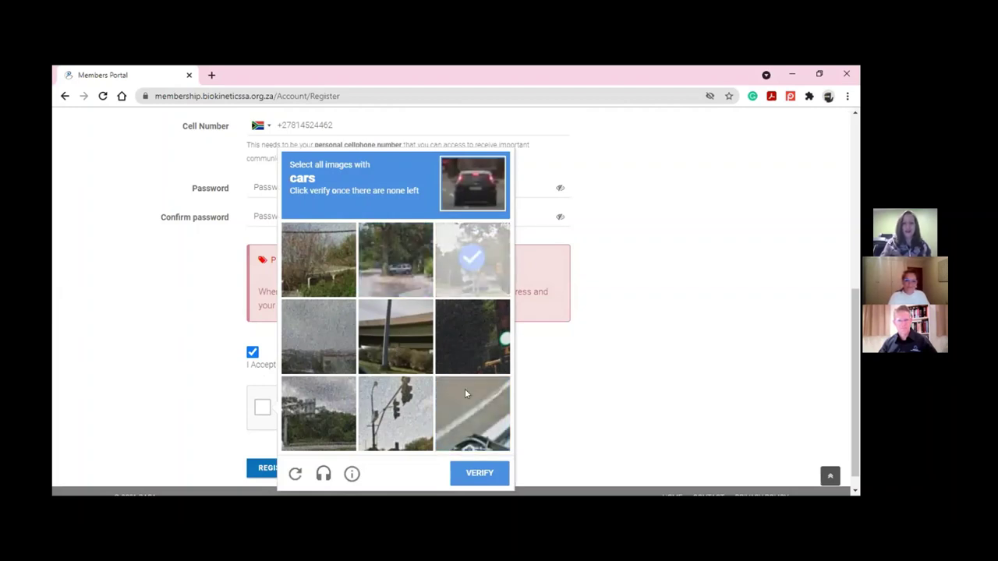
{"action": "left_click", "coordinate": [485, 474]}
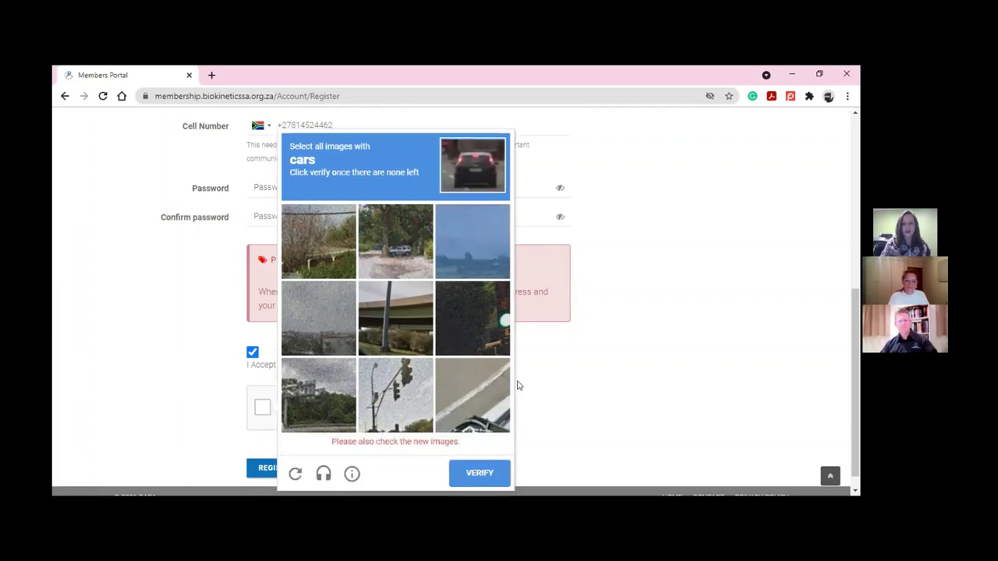
{"action": "left_click", "coordinate": [406, 254]}
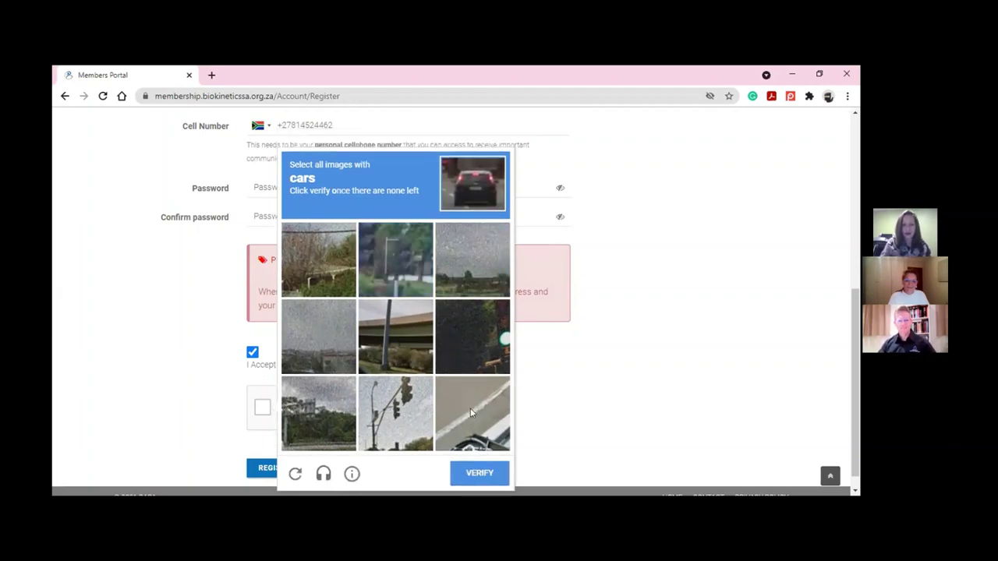
{"action": "left_click", "coordinate": [480, 472]}
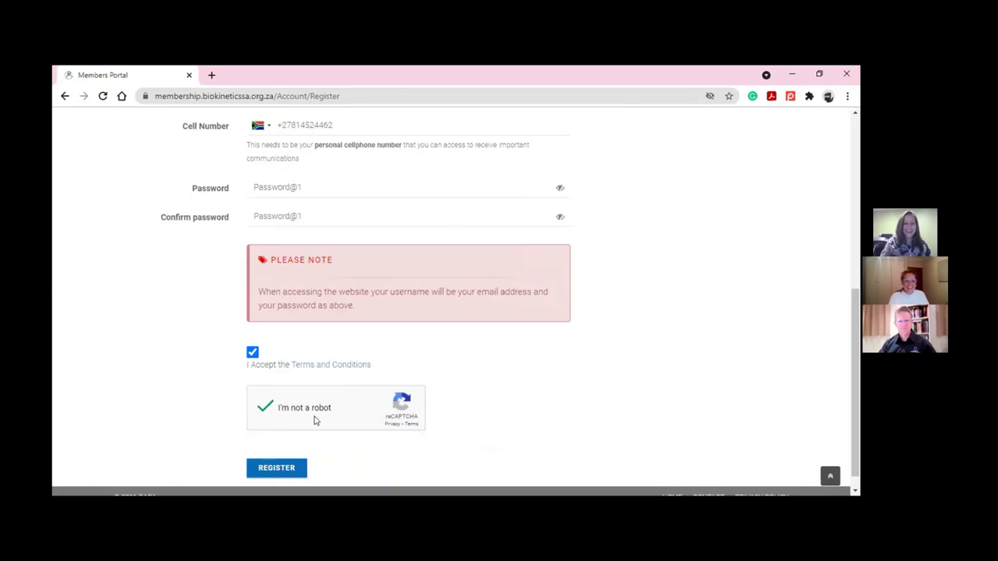
{"action": "left_click", "coordinate": [278, 470]}
Send the registration with REGISTER and wait for the welcome page with LOGIN and REGISTER
{"action": "left_click", "coordinate": [278, 471]}
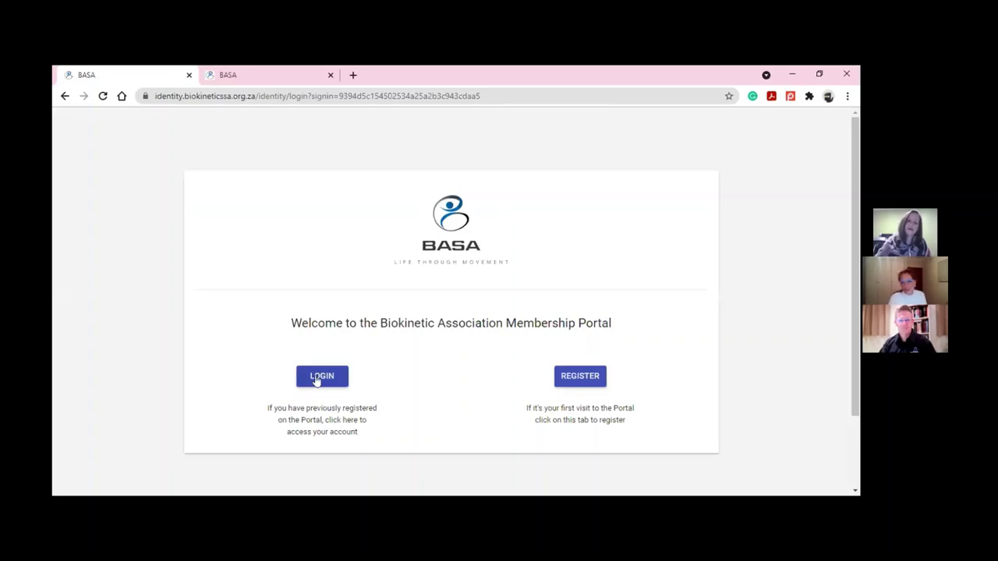
Log in with the registered e-mail address and the account password
{"action": "left_click", "coordinate": [317, 380]}
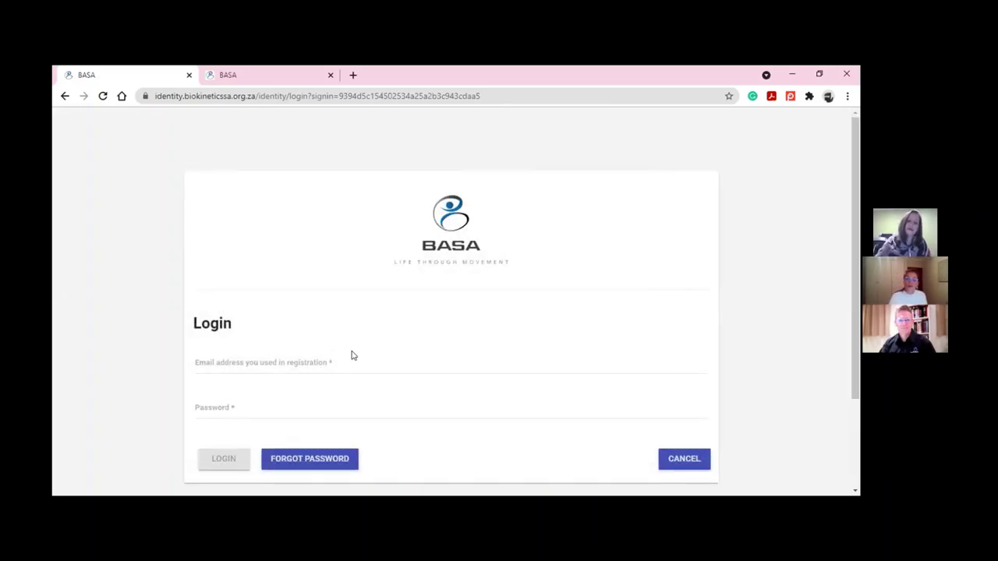
{"action": "left_click", "coordinate": [348, 357]}
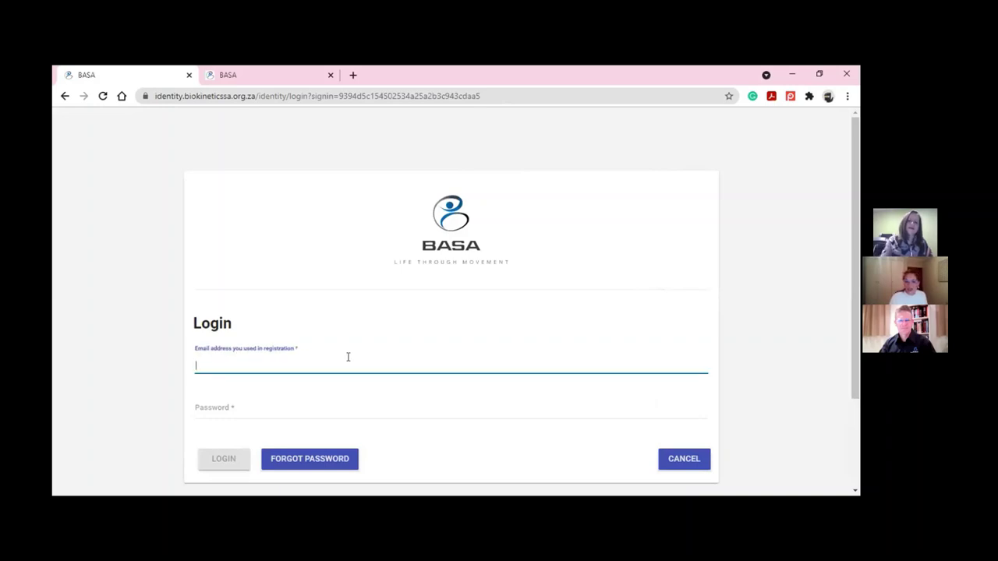
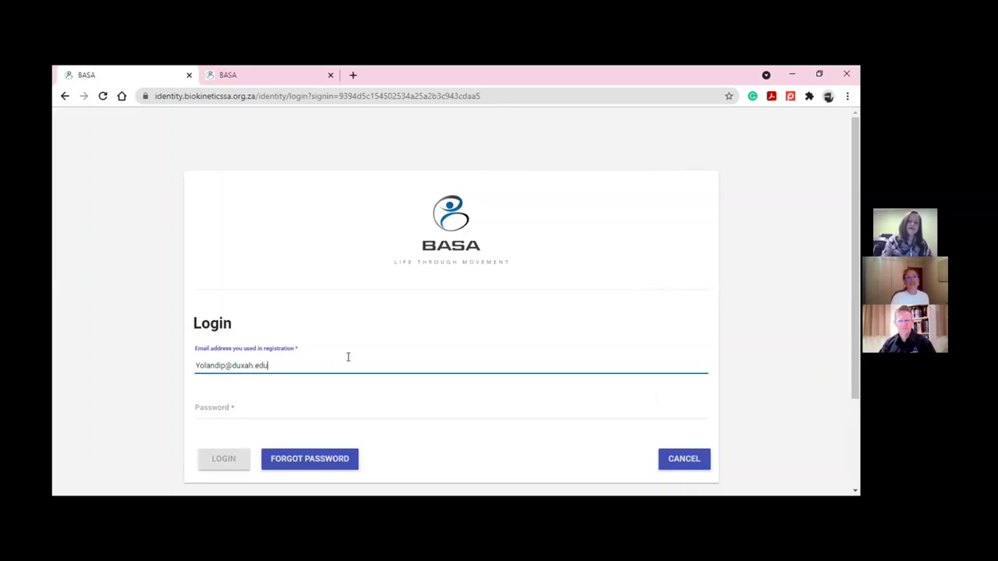
{"action": "key", "text": "Tab"}
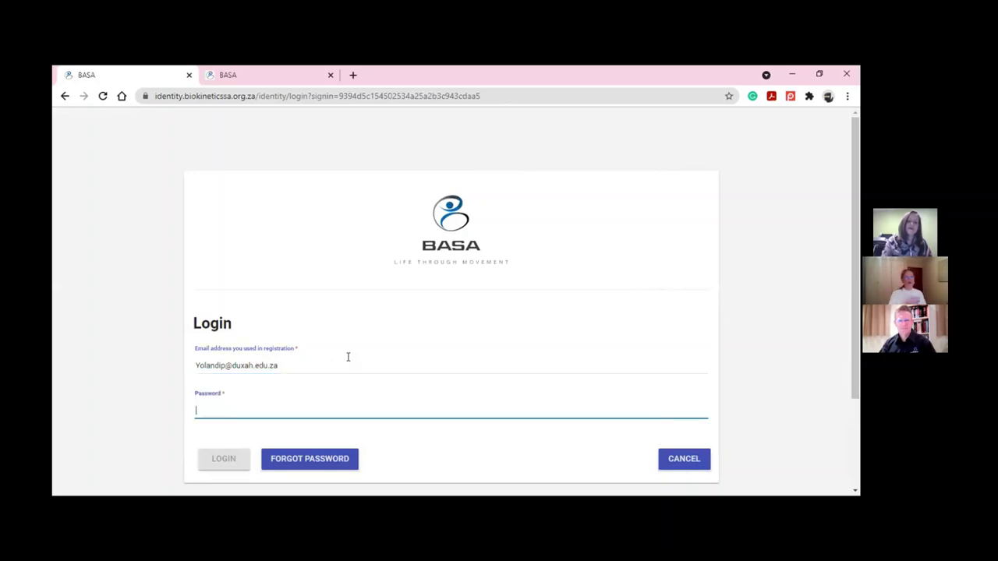
{"action": "type", "text": "********"}
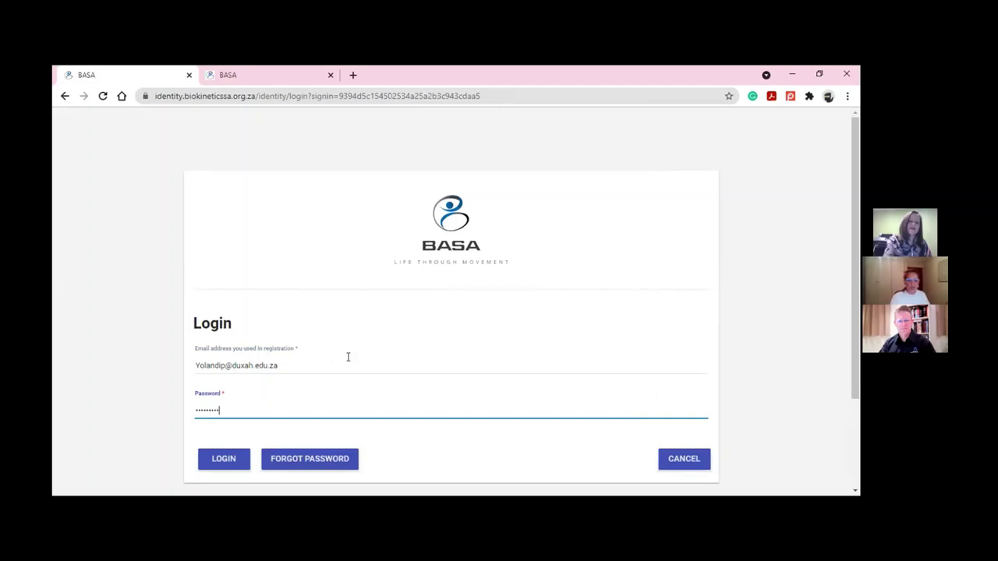
{"action": "type", "text": "*"}
{"action": "key", "text": "BackSpace"}
{"action": "key", "text": "BackSpace"}
{"action": "key", "text": "BackSpace"}
{"action": "key", "text": "BackSpace"}
{"action": "key", "text": "BackSpace"}
{"action": "key", "text": "BackSpace"}
{"action": "key", "text": "BackSpace"}
{"action": "key", "text": "BackSpace"}
{"action": "key", "text": "BackSpace"}
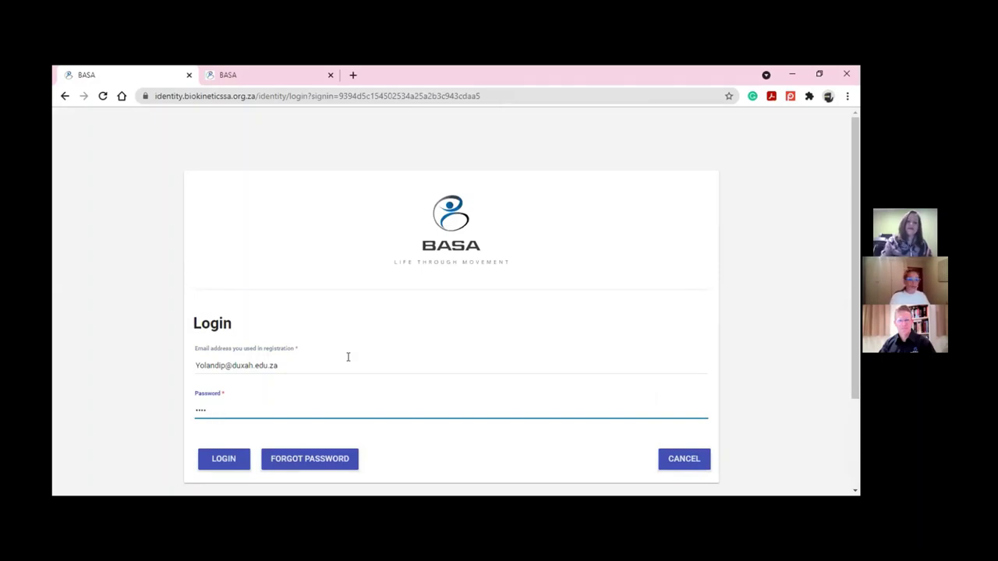
{"action": "type", "text": "**********"}
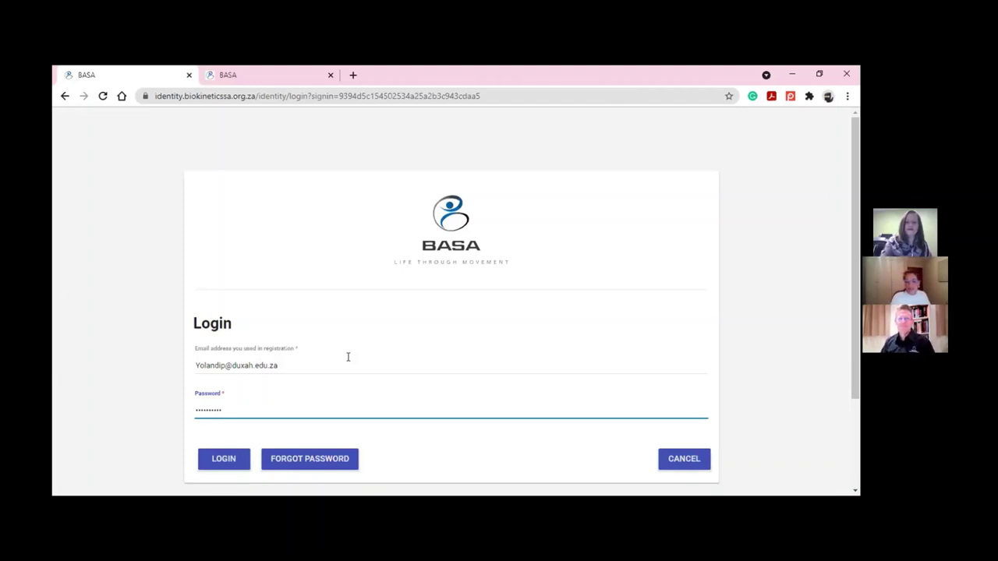
{"action": "key", "text": "Return"}
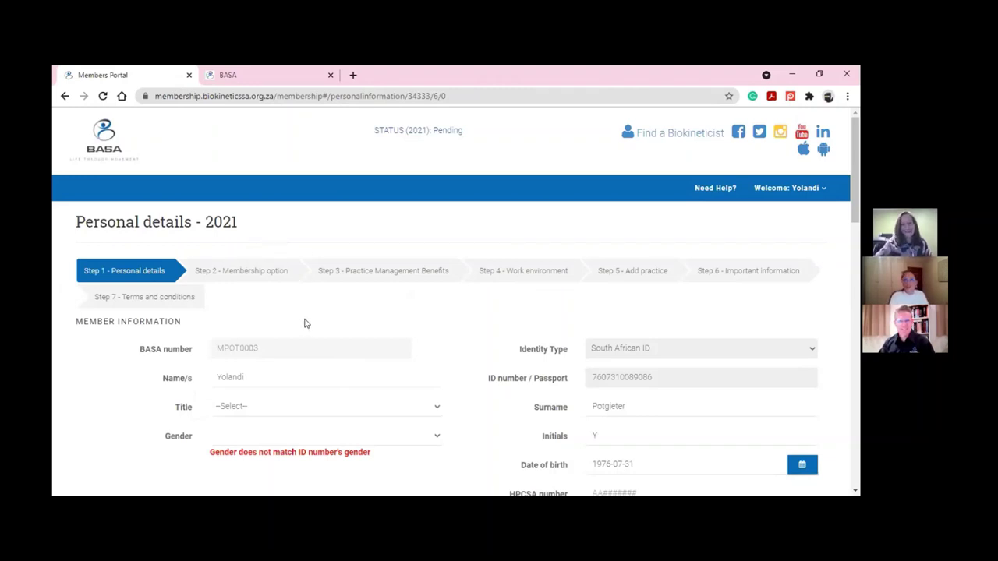
Scroll through the Personal details - 2021 form to review the prefilled member information
{"action": "scroll", "coordinate": [305, 323], "scroll_direction": "down", "scroll_amount": 1}
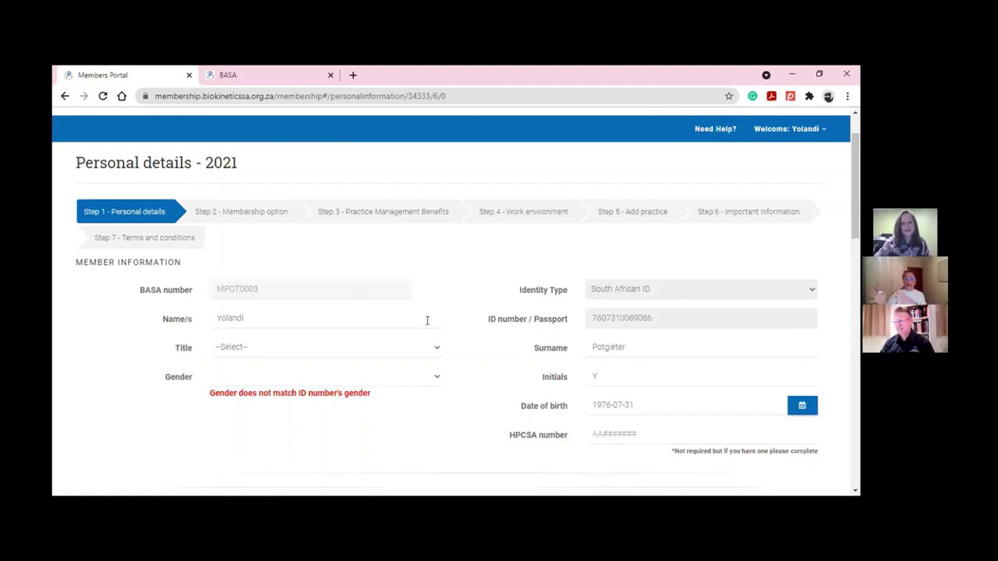
{"action": "scroll", "coordinate": [427, 321], "scroll_direction": "up", "scroll_amount": 1}
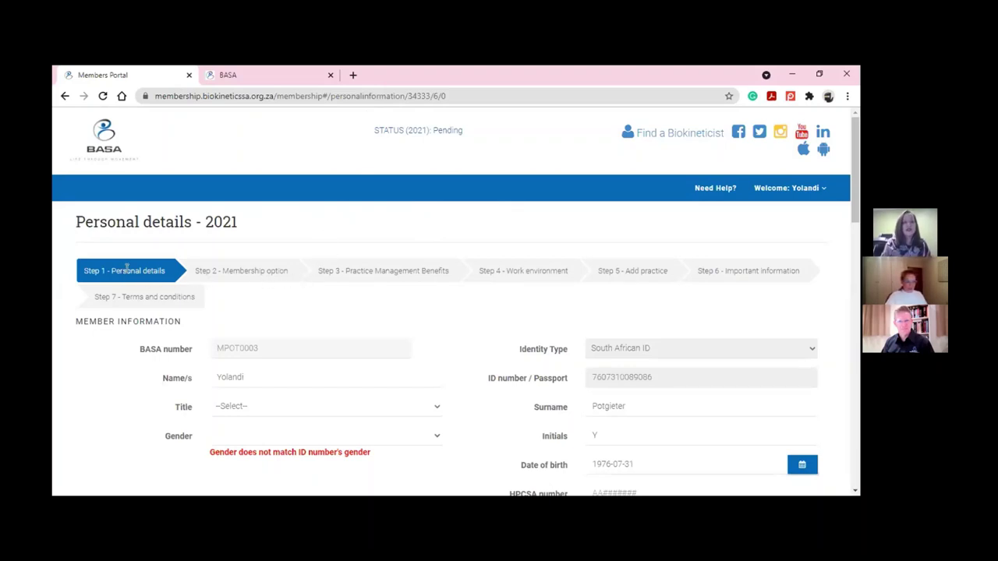
{"action": "scroll", "coordinate": [148, 273], "scroll_direction": "down", "scroll_amount": 1}
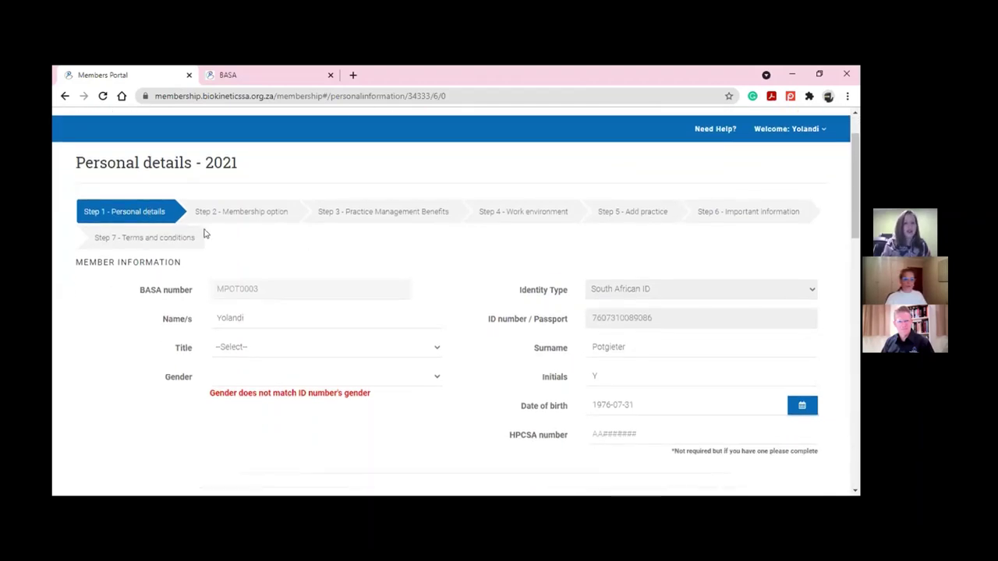
Set Title to Mrs and Gender to Female
{"action": "scroll", "coordinate": [205, 234], "scroll_direction": "down", "scroll_amount": 1}
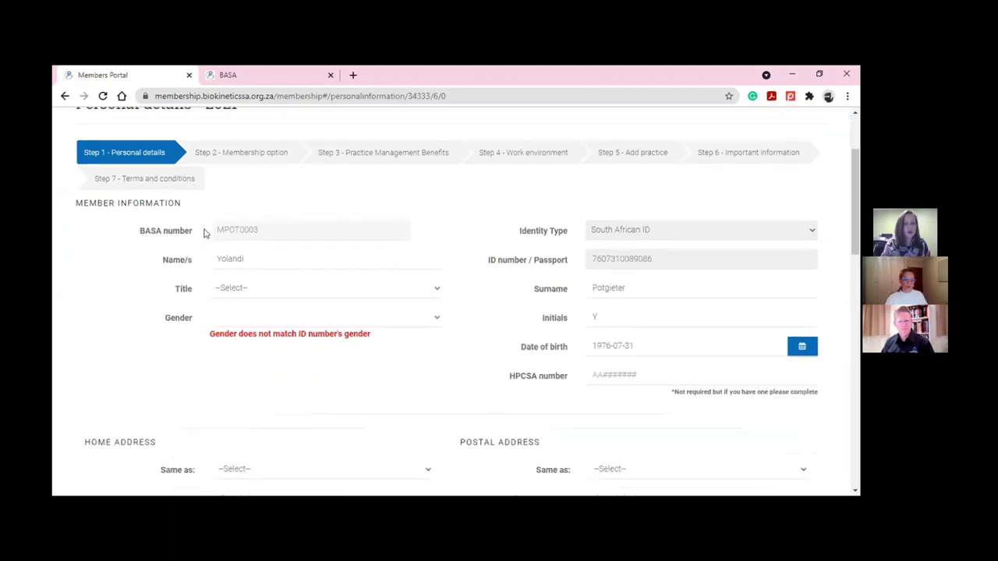
{"action": "left_click", "coordinate": [276, 288]}
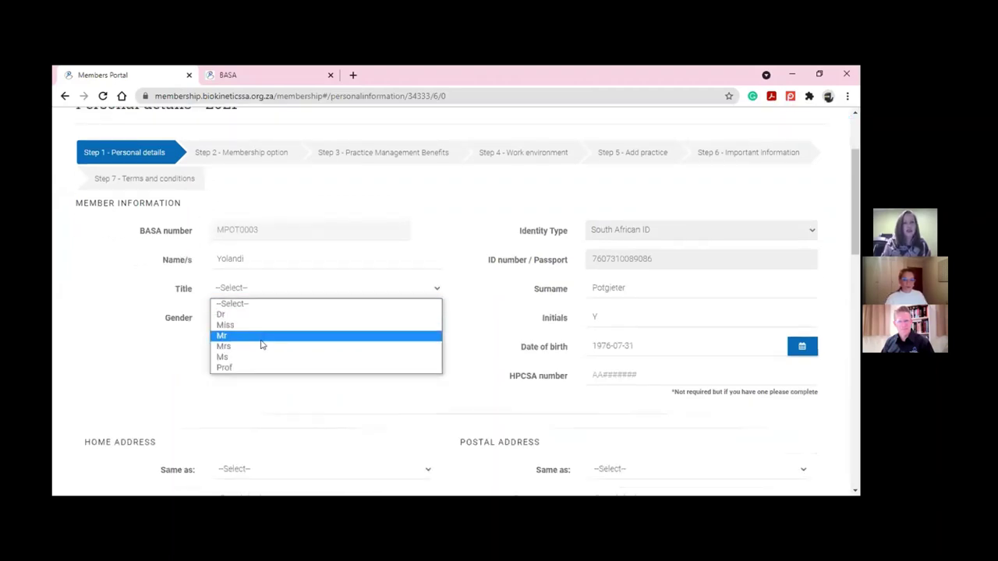
{"action": "left_click", "coordinate": [263, 346]}
{"action": "left_click", "coordinate": [266, 318]}
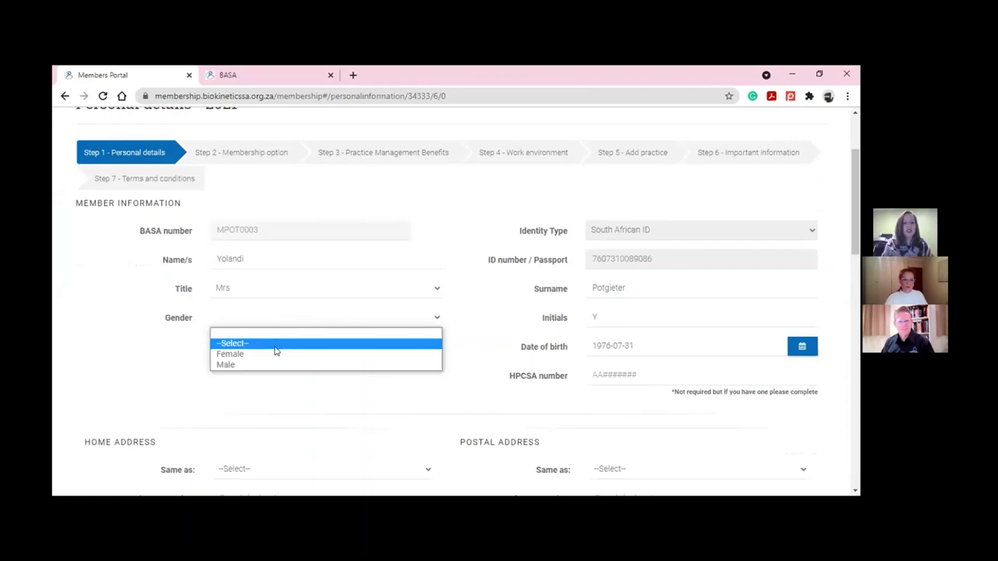
{"action": "left_click", "coordinate": [276, 351]}
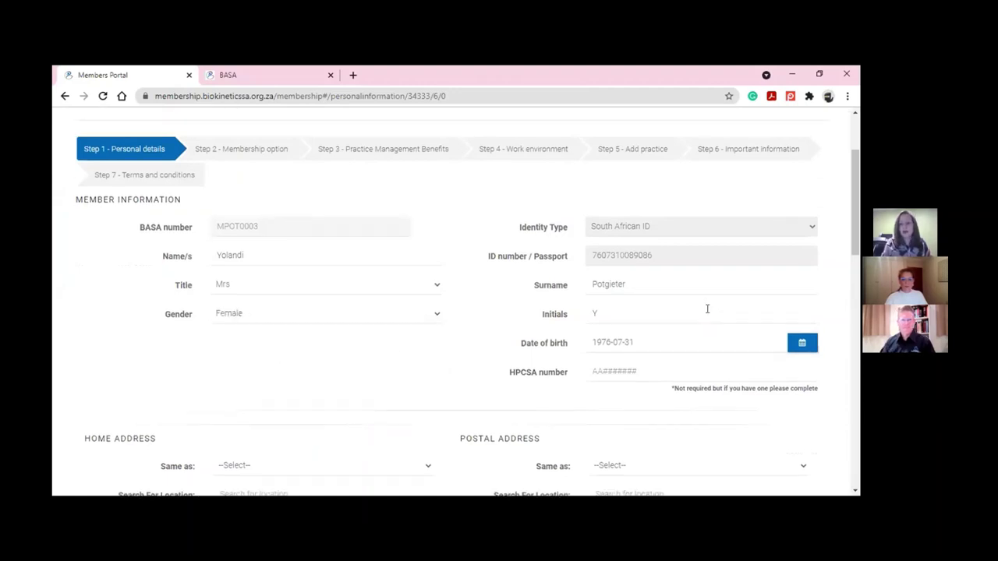
Enter the member's HPCSA number
{"action": "scroll", "coordinate": [706, 307], "scroll_direction": "down", "scroll_amount": 2}
{"action": "left_click", "coordinate": [650, 257]}
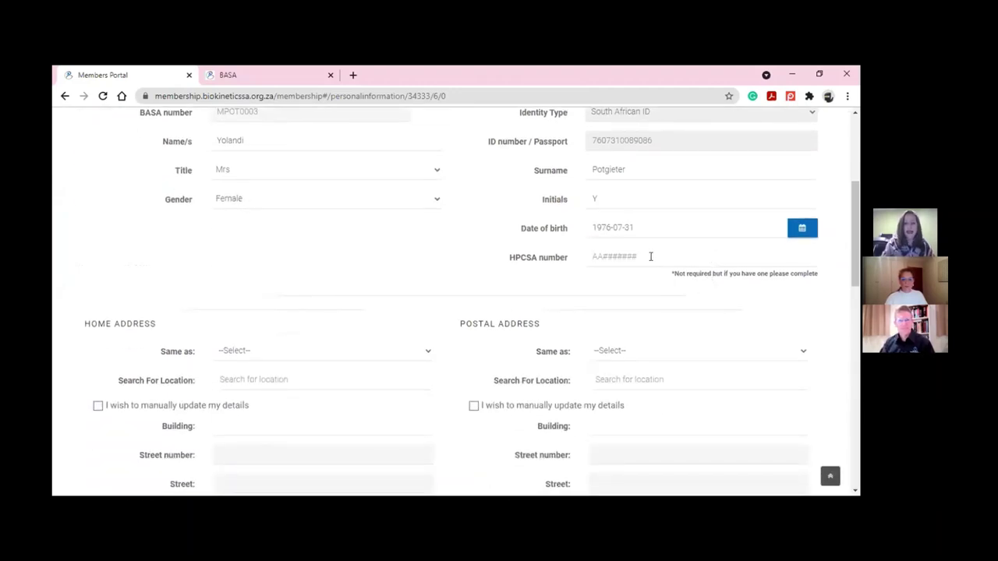
{"action": "type", "text": "BK000000"}
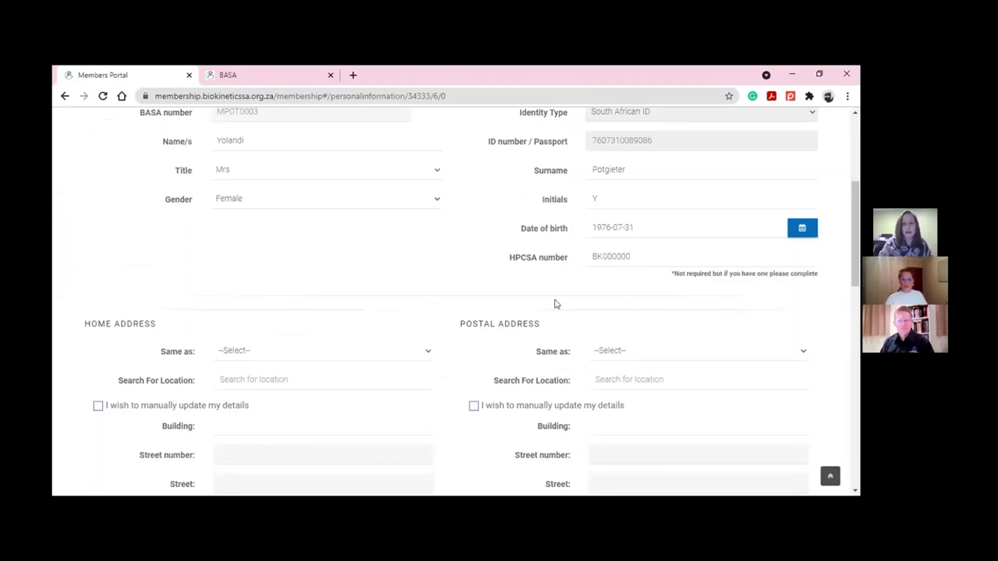
{"action": "scroll", "coordinate": [554, 303], "scroll_direction": "down", "scroll_amount": 3}
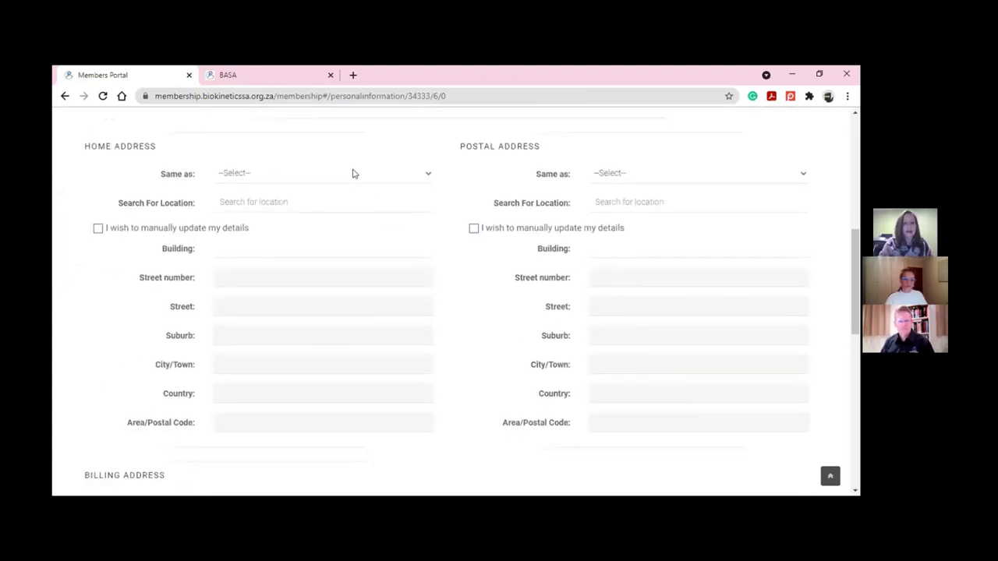
Fill the home address from the location search suggestion and set Postal Address 'Same as' Home Address
{"action": "left_click", "coordinate": [351, 177]}
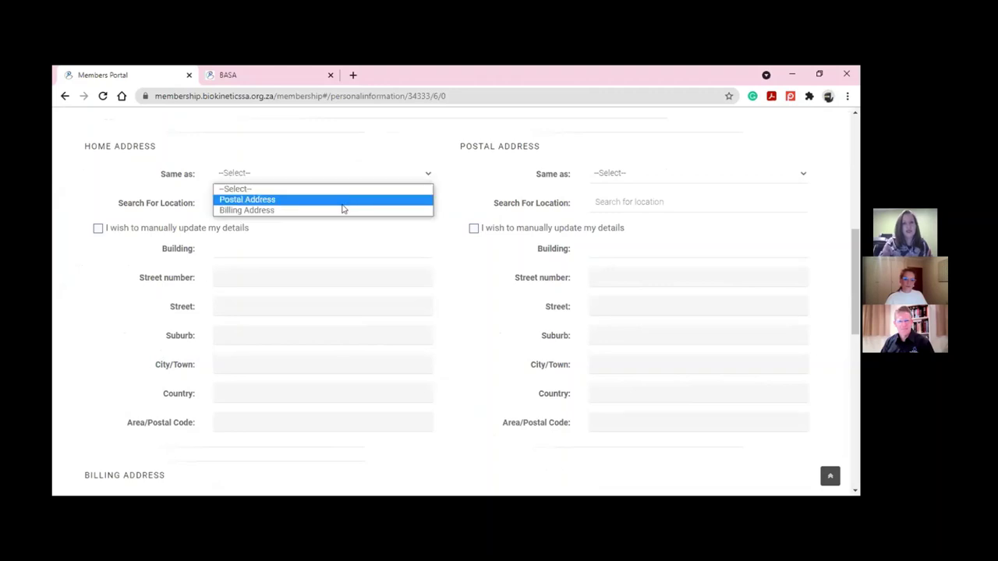
{"action": "left_click", "coordinate": [346, 209]}
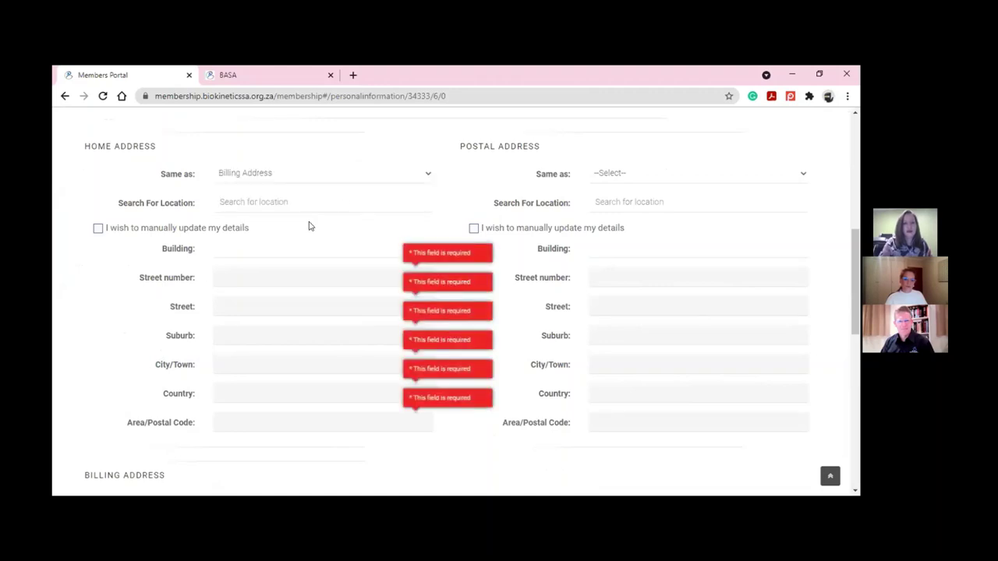
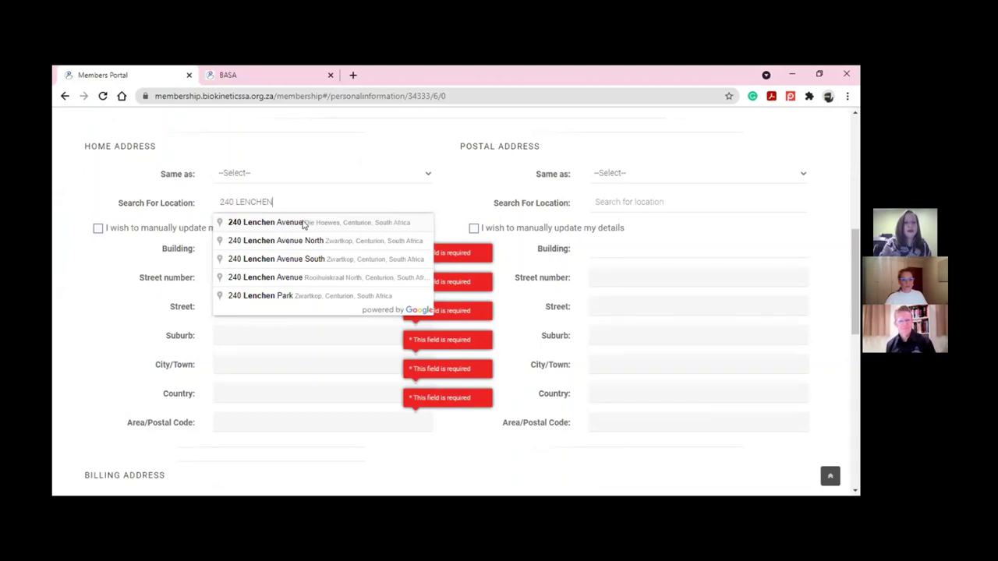
{"action": "left_click", "coordinate": [304, 223]}
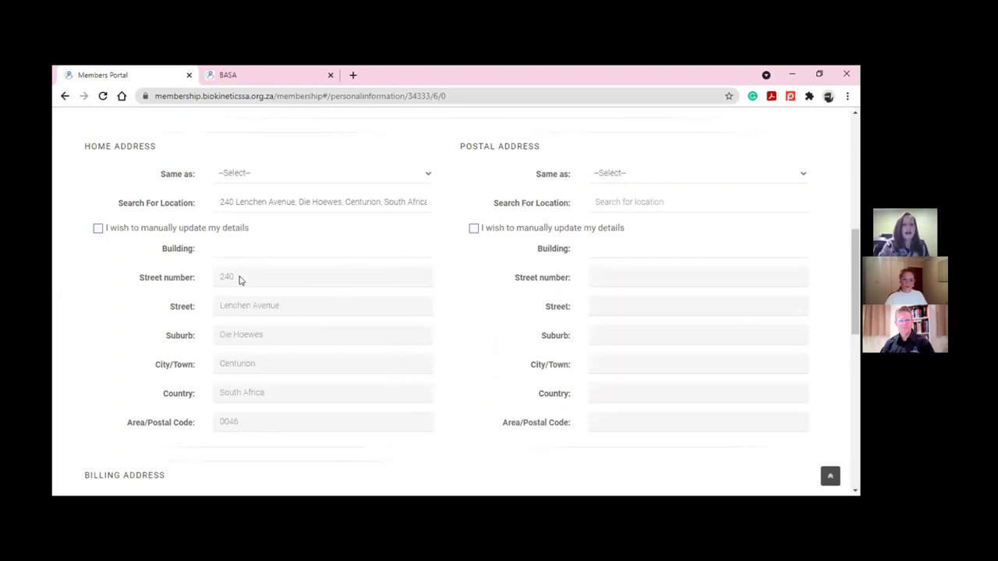
{"action": "left_click", "coordinate": [650, 177]}
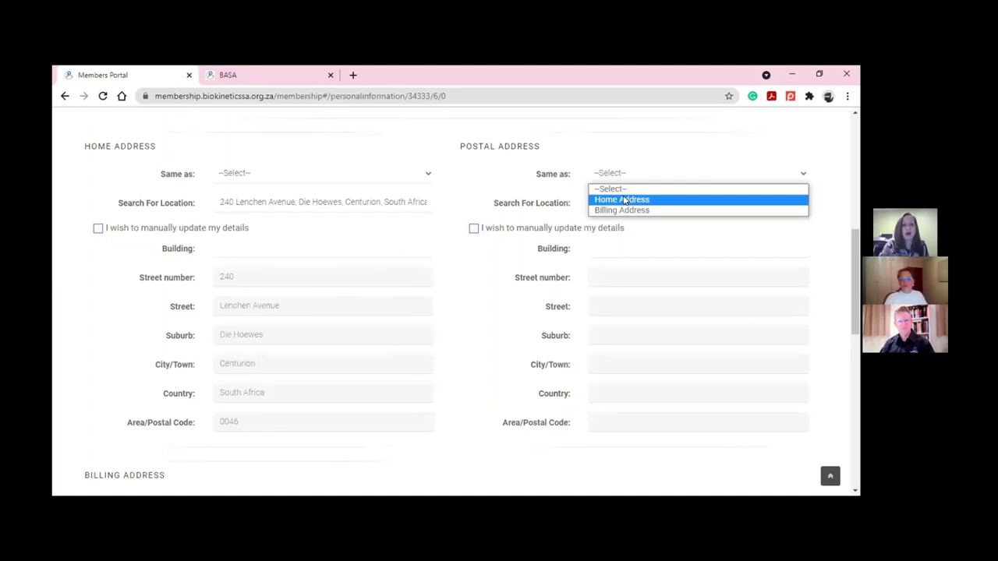
{"action": "left_click", "coordinate": [622, 197]}
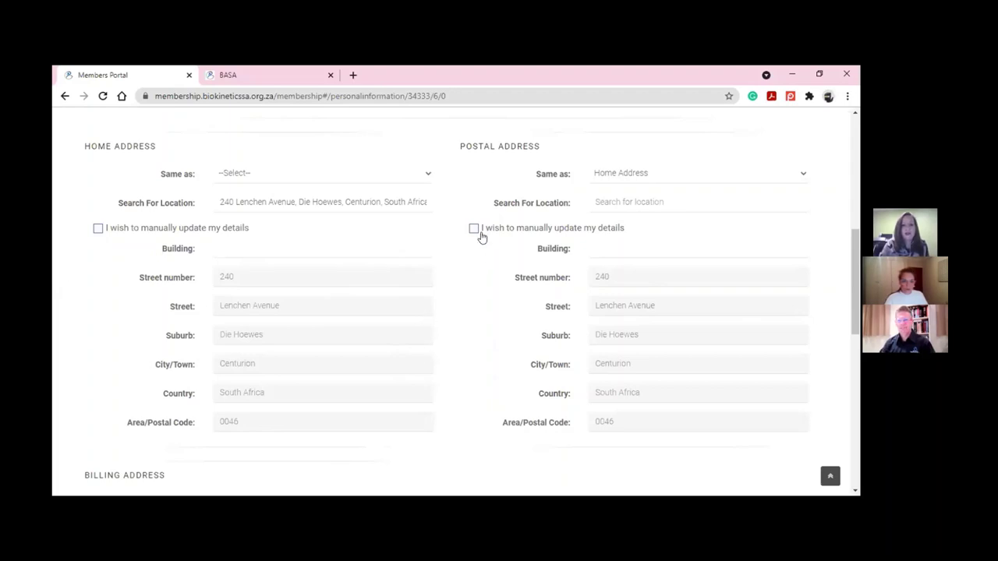
Set Billing Address 'Same as' to Postal Address and scroll to the bottom of the form
{"action": "scroll", "coordinate": [477, 233], "scroll_direction": "down", "scroll_amount": 4}
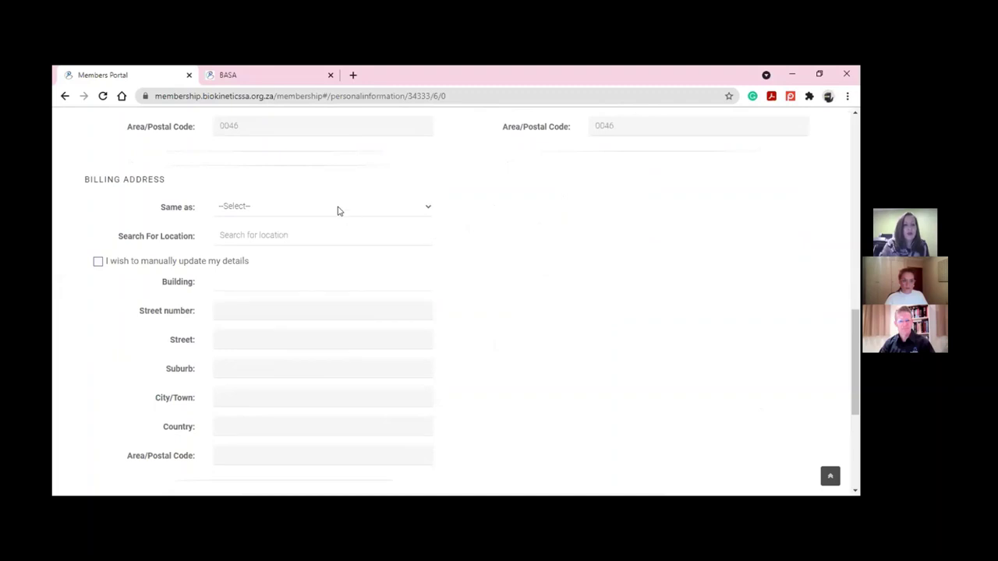
{"action": "left_click", "coordinate": [338, 208]}
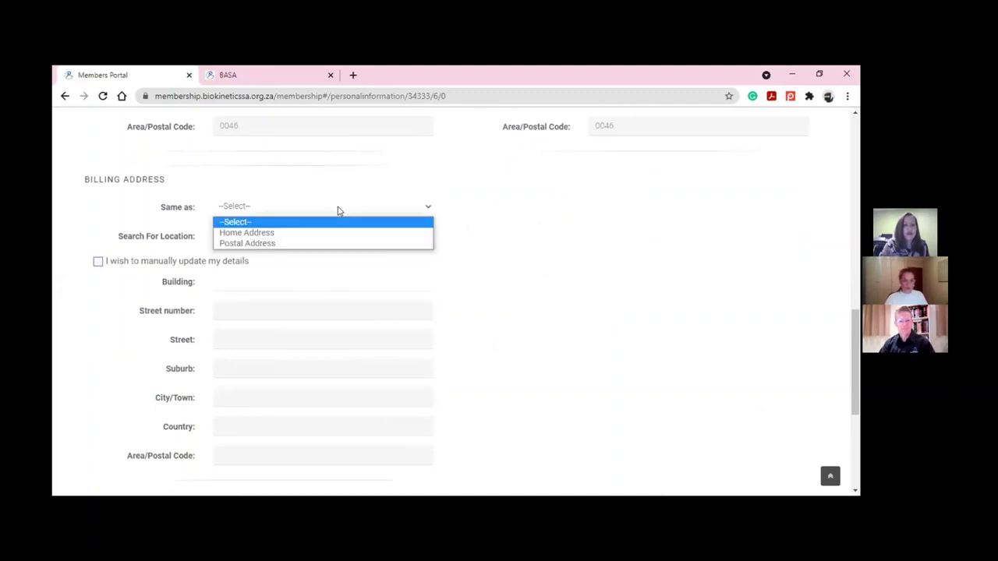
{"action": "left_click", "coordinate": [320, 244]}
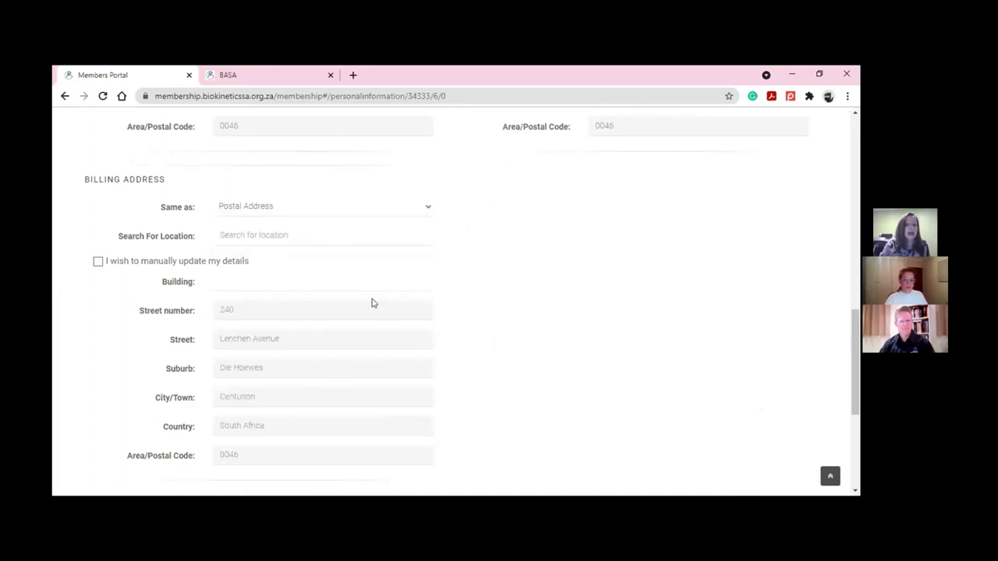
{"action": "scroll", "coordinate": [371, 303], "scroll_direction": "down", "scroll_amount": 3}
{"action": "scroll", "coordinate": [372, 304], "scroll_direction": "down", "scroll_amount": 2}
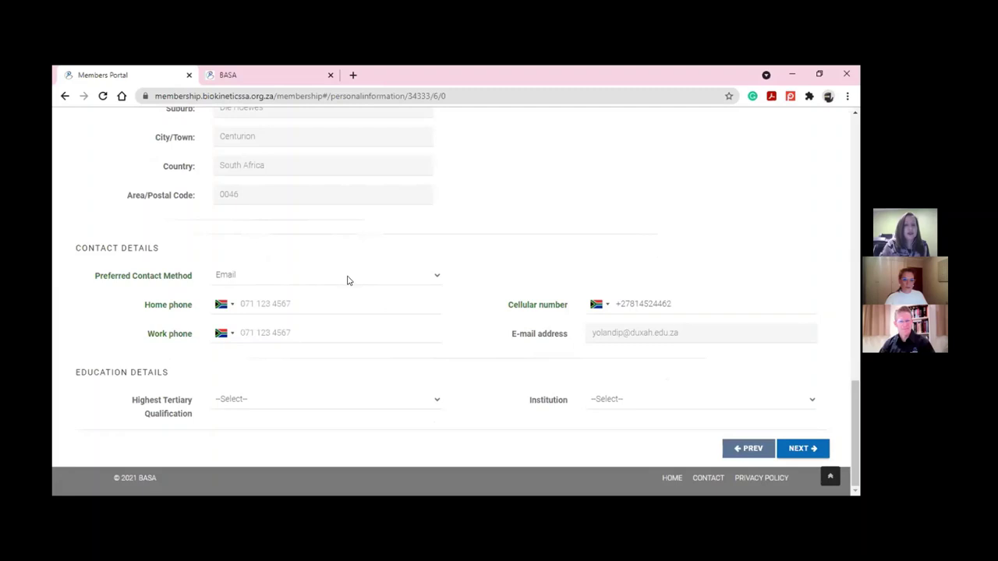
Keep Email as contact method, record a Bachelor's Degree from University of Cape Town, and continue
{"action": "left_click", "coordinate": [349, 281]}
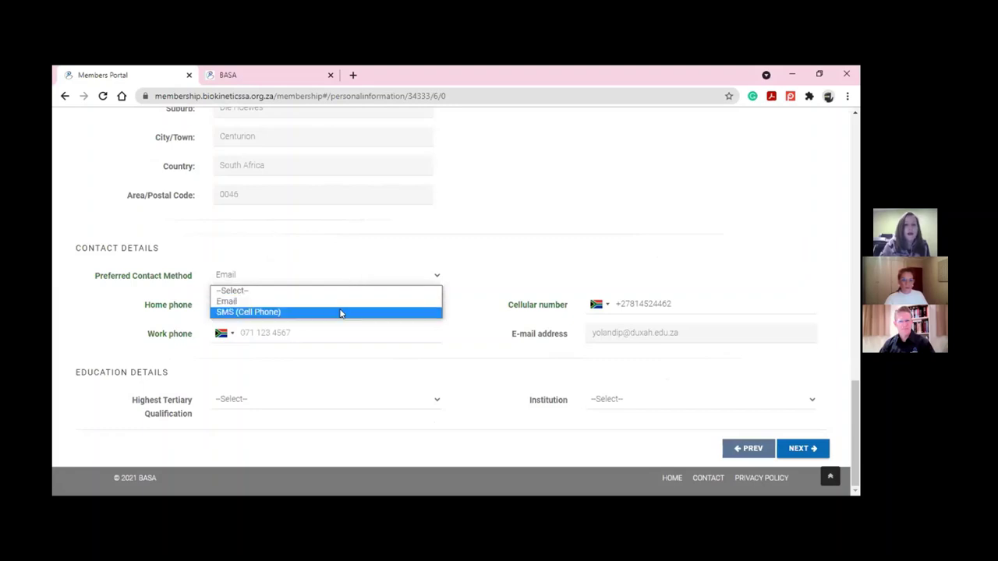
{"action": "left_click", "coordinate": [336, 301]}
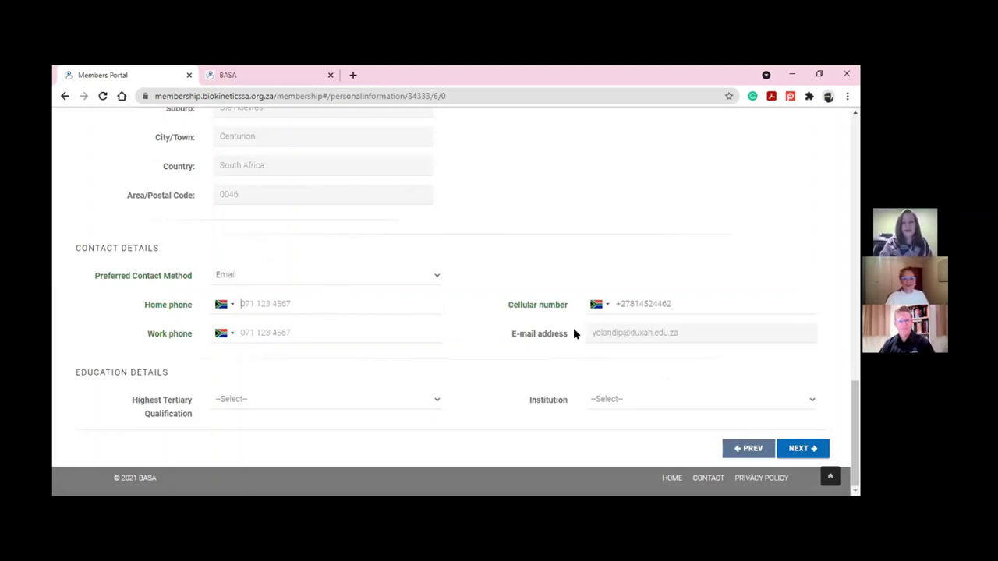
{"action": "left_click", "coordinate": [312, 398]}
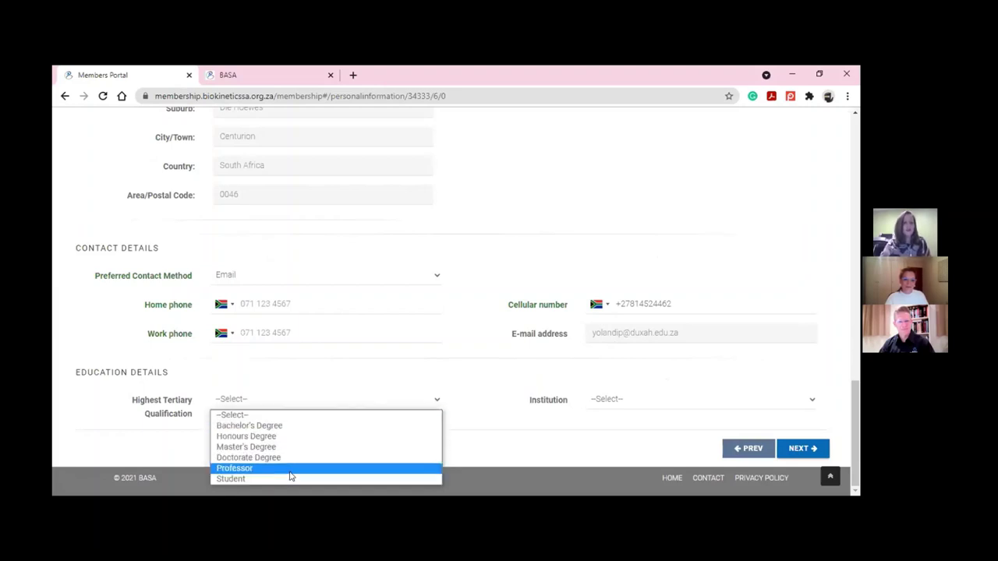
{"action": "left_click", "coordinate": [296, 427]}
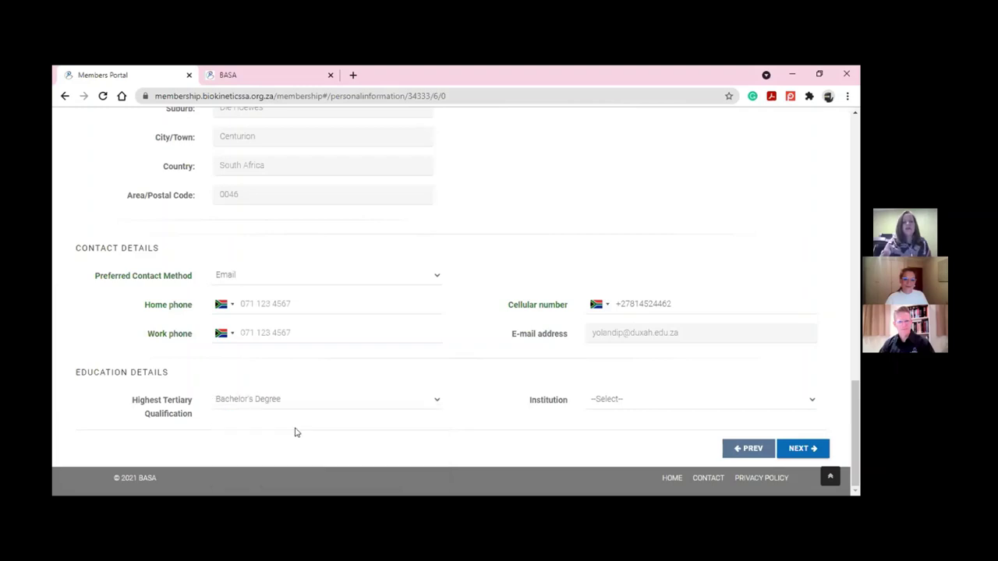
{"action": "left_click", "coordinate": [640, 400]}
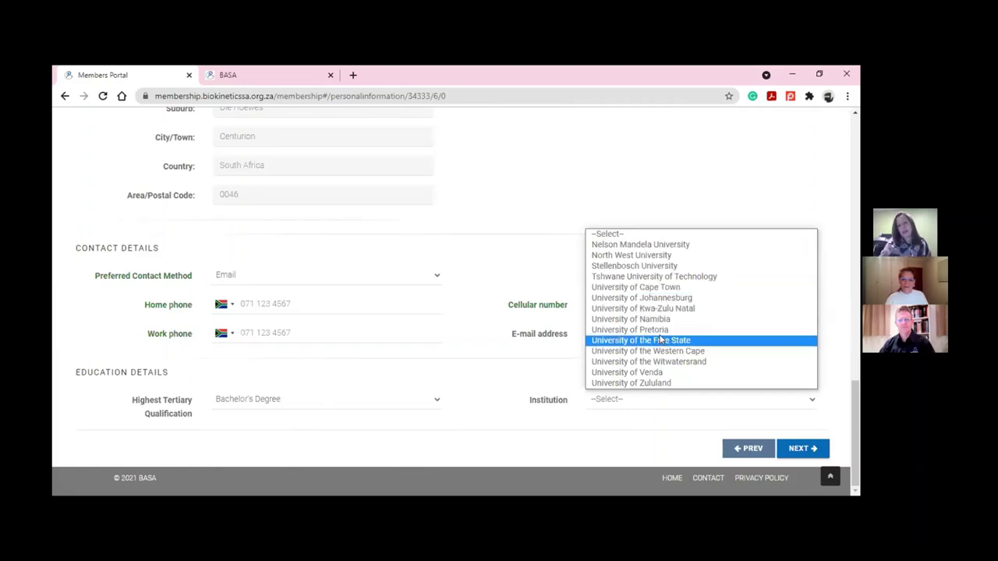
{"action": "left_click", "coordinate": [674, 293]}
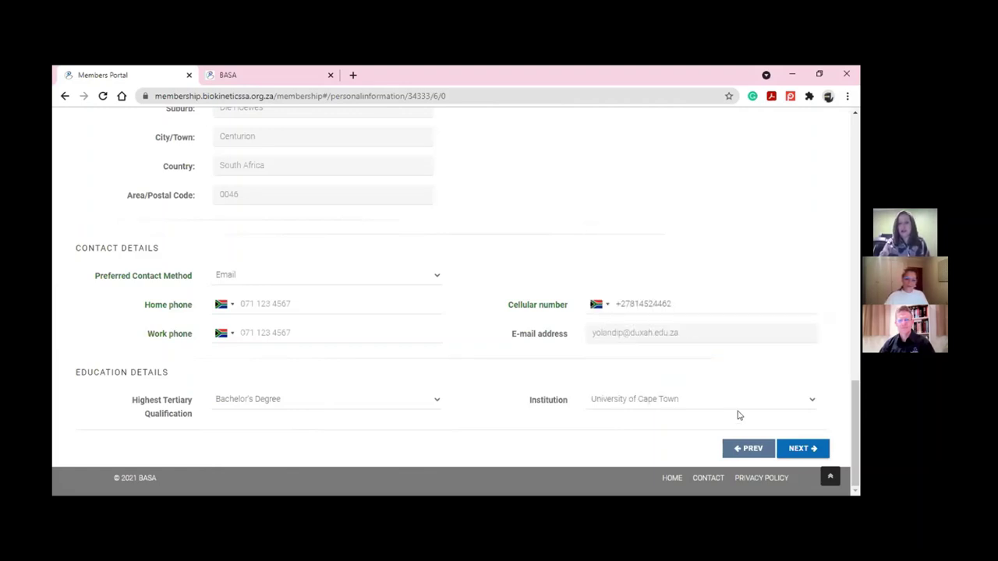
{"action": "left_click", "coordinate": [815, 450]}
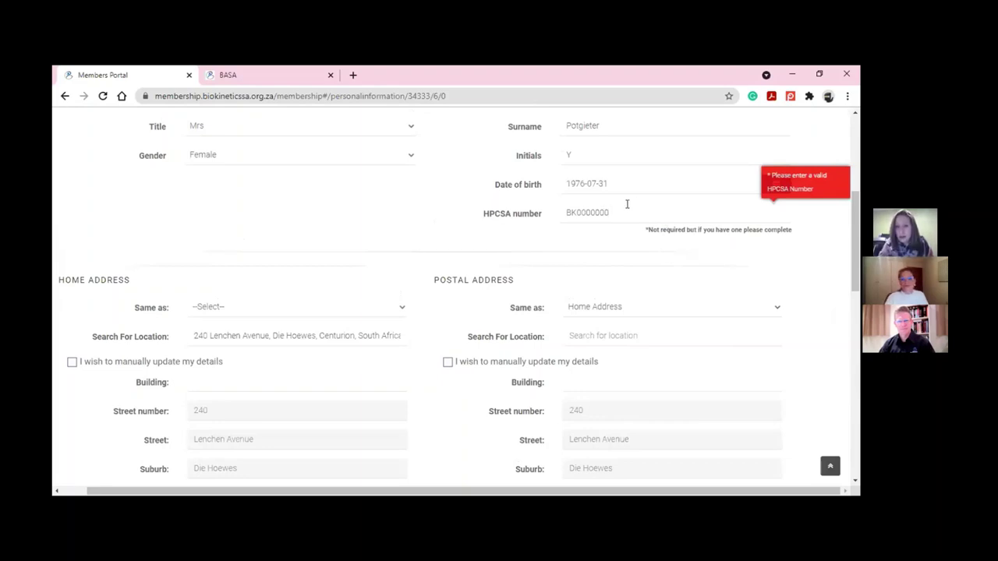
Replace the invalid HPCSA number with a valid one and continue to membership options
{"action": "double_click", "coordinate": [580, 216]}
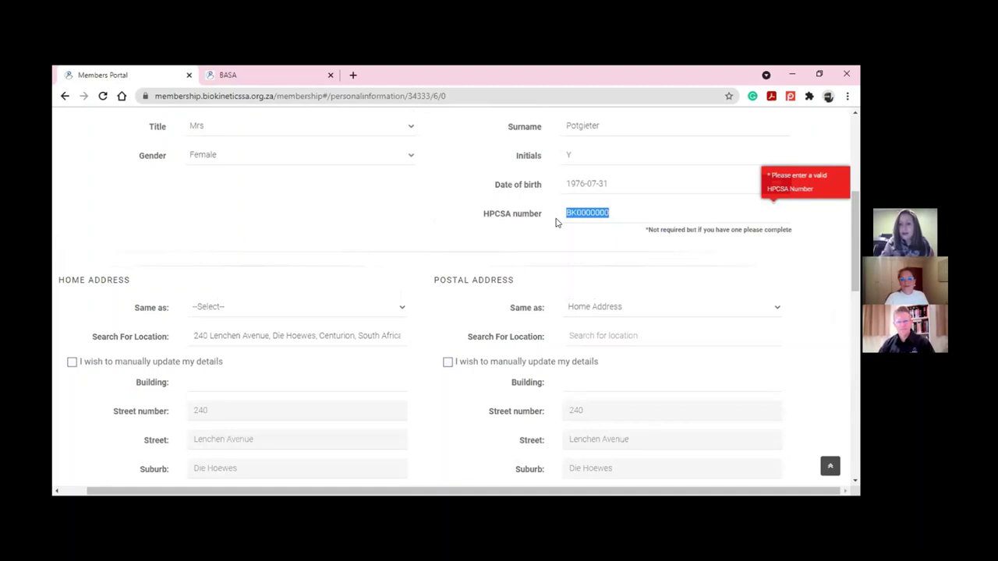
{"action": "type", "text": "BK0000"}
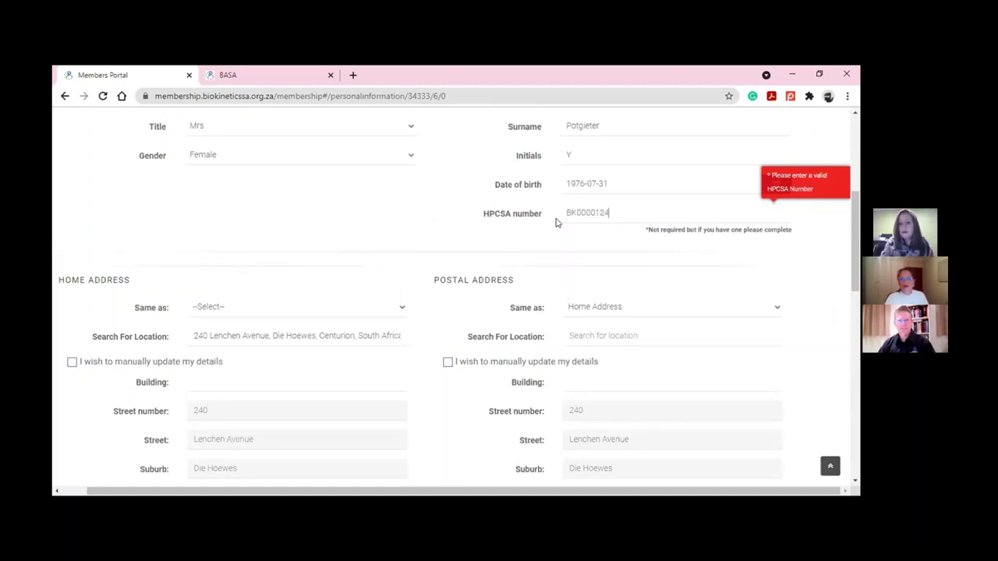
{"action": "scroll", "coordinate": [575, 291], "scroll_direction": "down", "scroll_amount": 3}
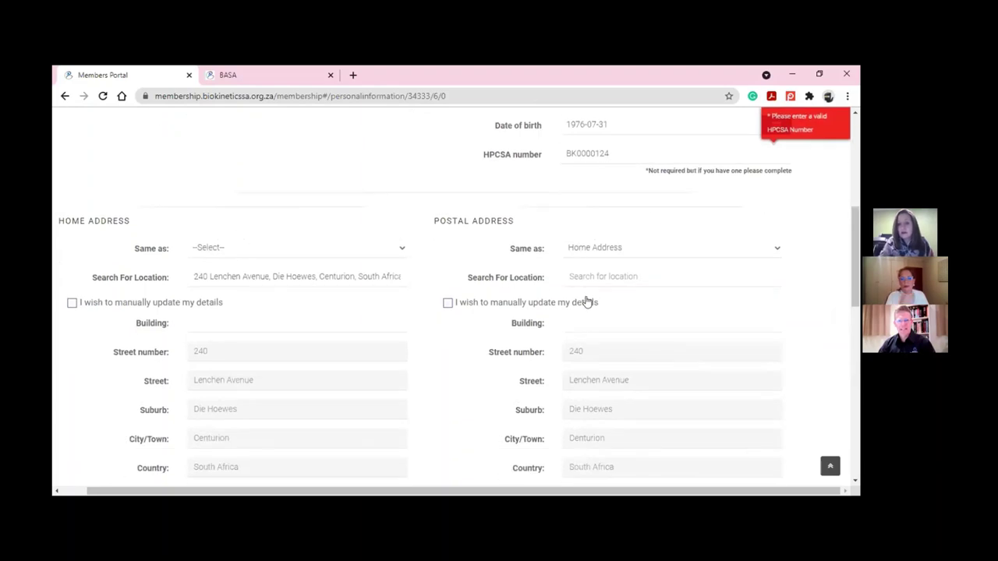
{"action": "scroll", "coordinate": [591, 308], "scroll_direction": "down", "scroll_amount": 10}
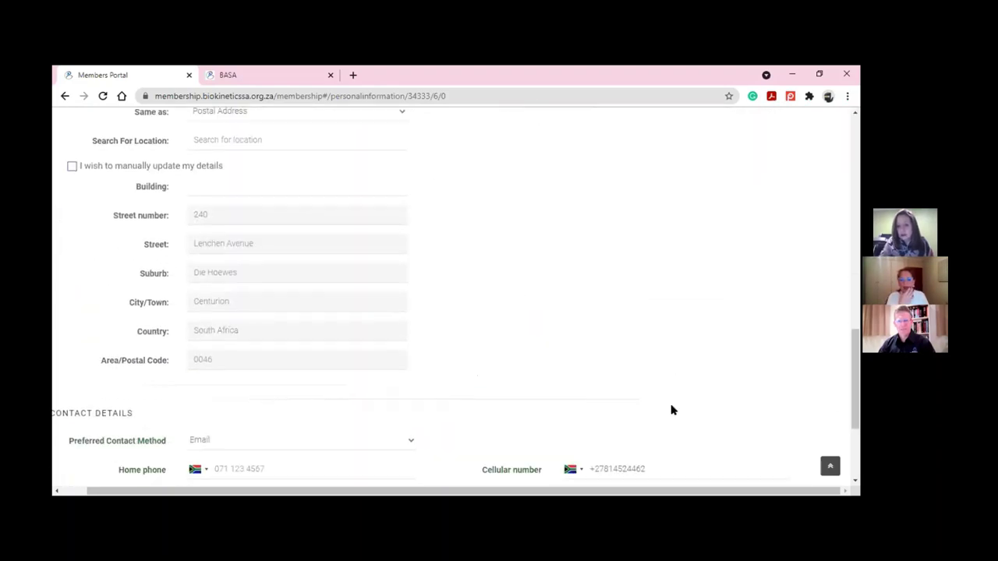
{"action": "left_click", "coordinate": [793, 441]}
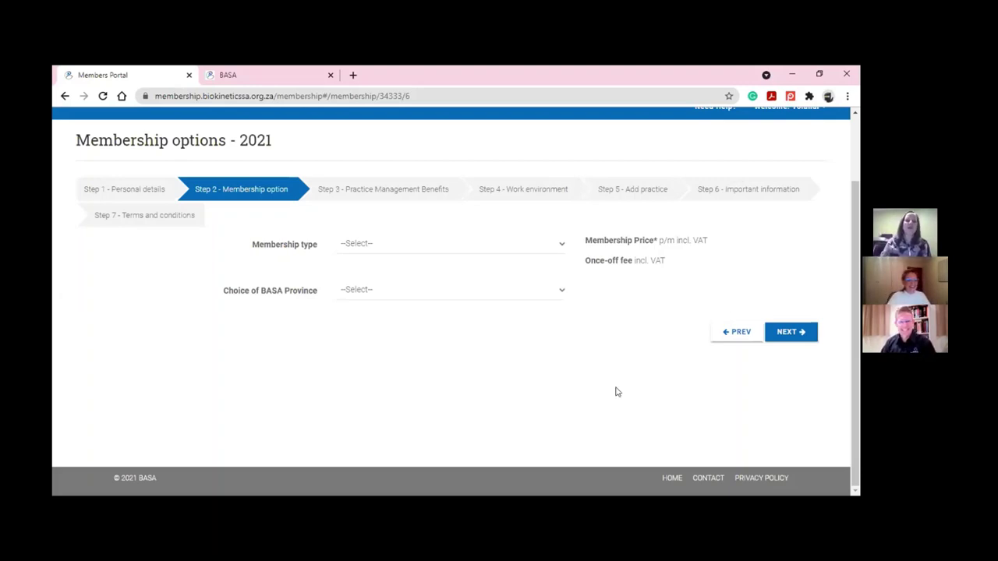
Choose Registered membership and Gauteng province, reviewing the R220.75 p/m price and R2,649.00 once-off fee
{"action": "left_click", "coordinate": [488, 245]}
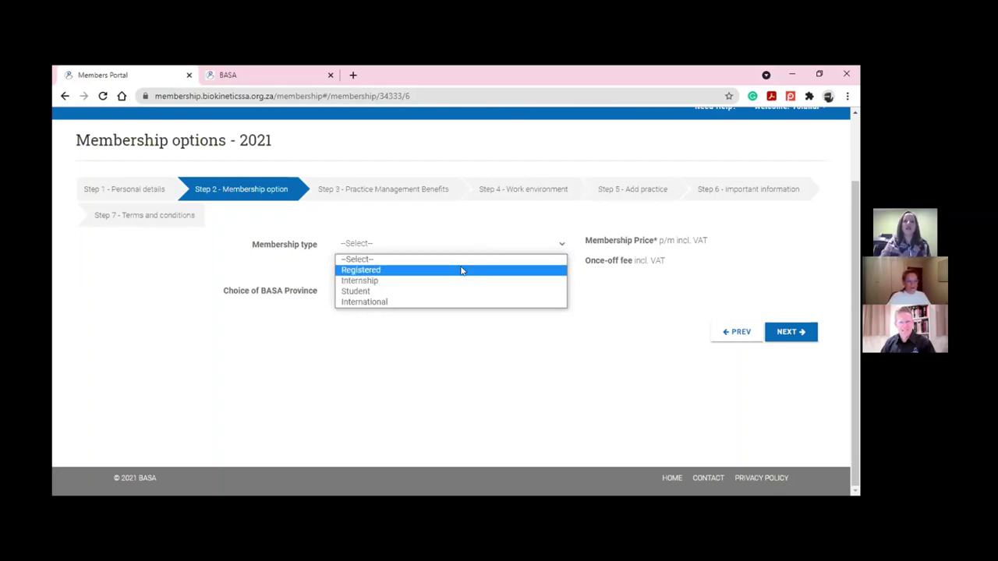
{"action": "left_click", "coordinate": [462, 270]}
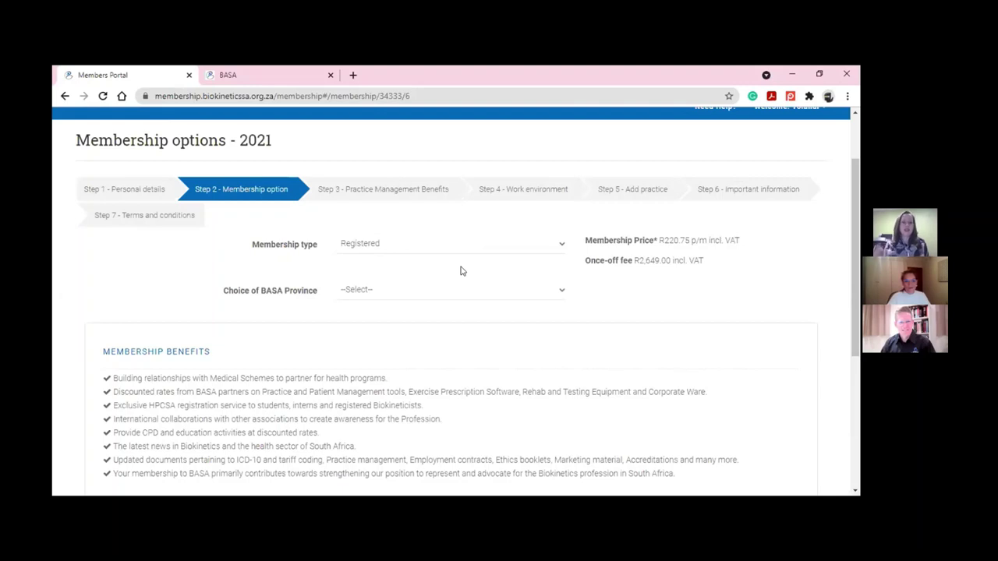
{"action": "scroll", "coordinate": [397, 307], "scroll_direction": "down", "scroll_amount": 1}
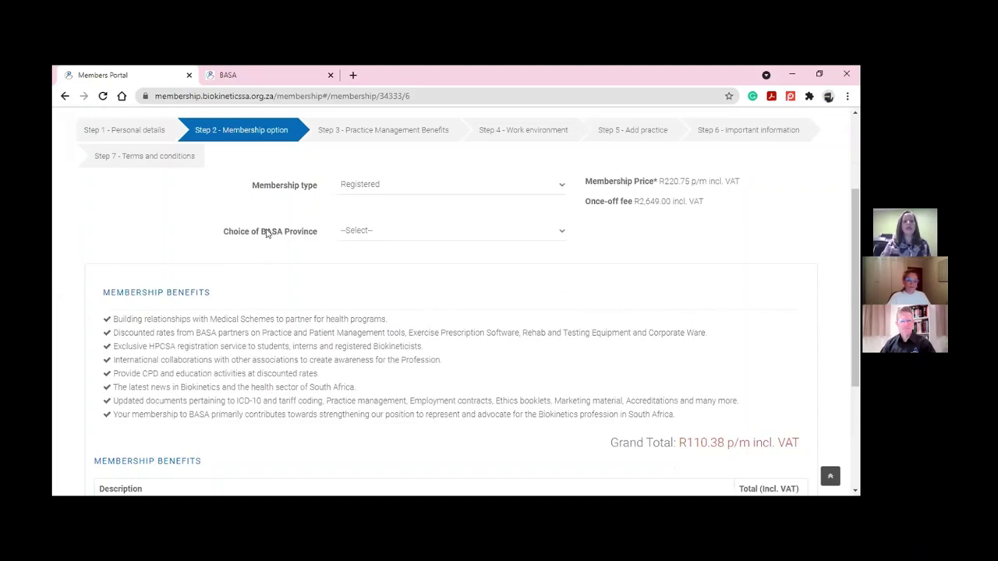
{"action": "left_click", "coordinate": [411, 231]}
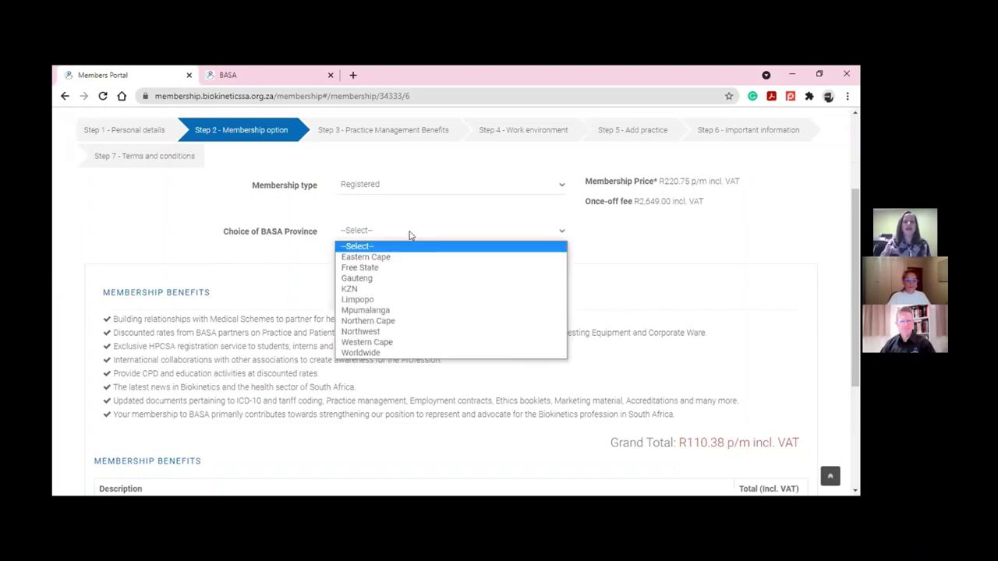
{"action": "left_click", "coordinate": [384, 278]}
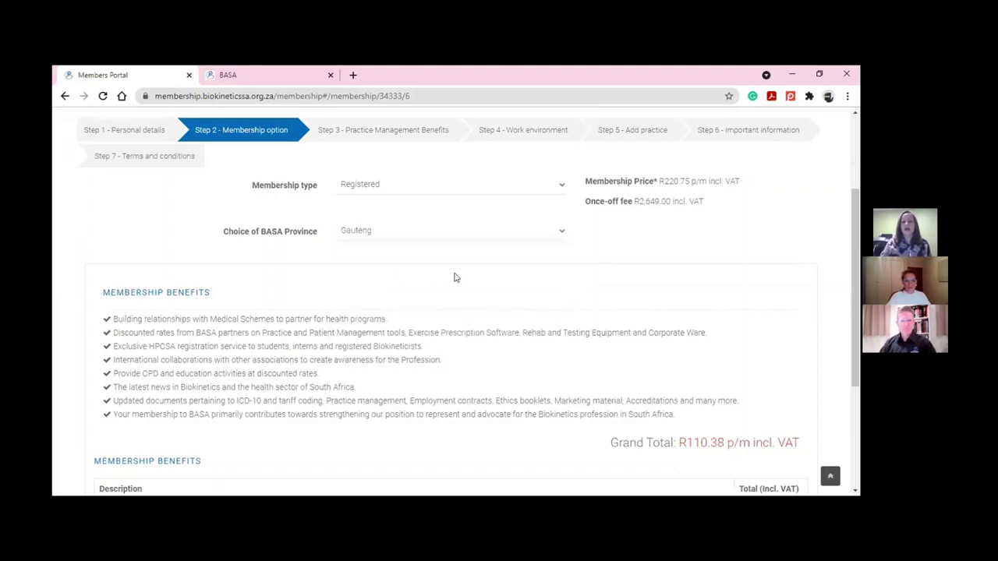
{"action": "scroll", "coordinate": [455, 277], "scroll_direction": "down", "scroll_amount": 2}
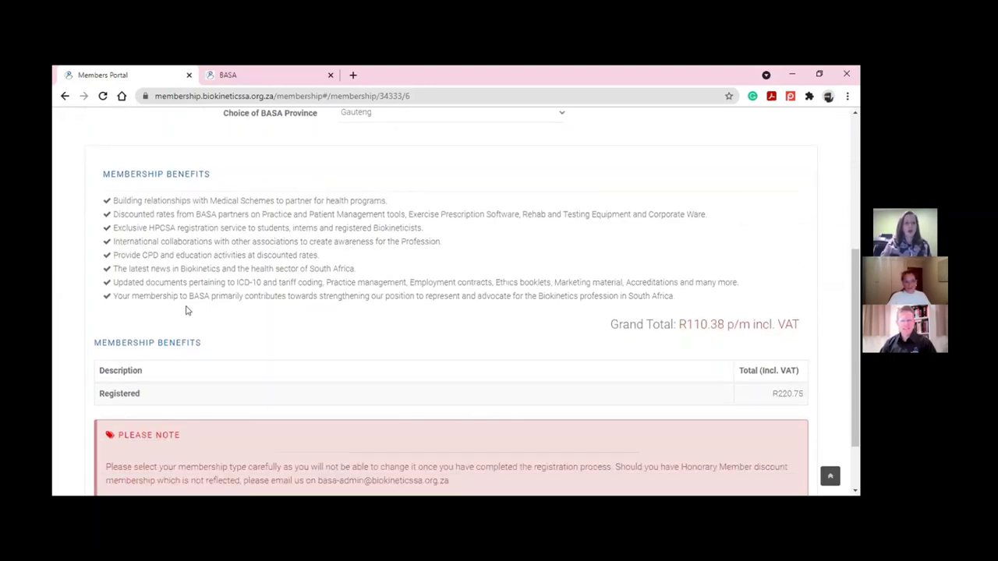
{"action": "scroll", "coordinate": [281, 332], "scroll_direction": "down", "scroll_amount": 1}
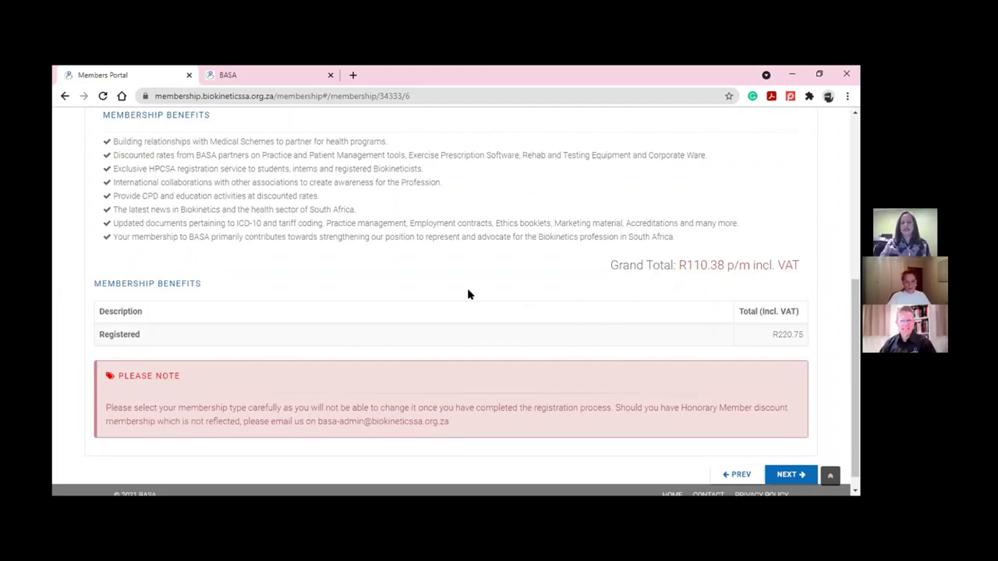
{"action": "scroll", "coordinate": [465, 293], "scroll_direction": "down", "scroll_amount": 1}
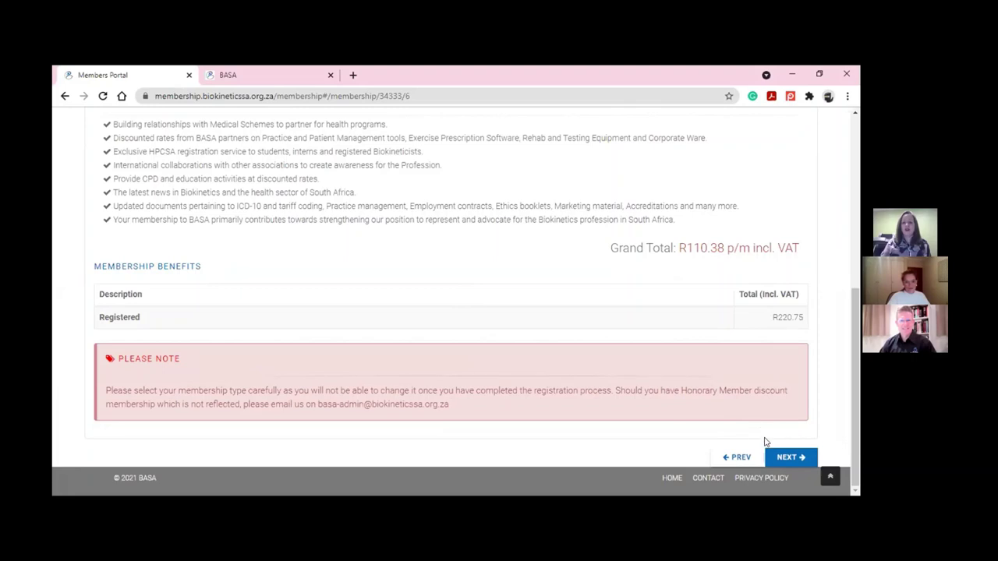
{"action": "left_click", "coordinate": [777, 462]}
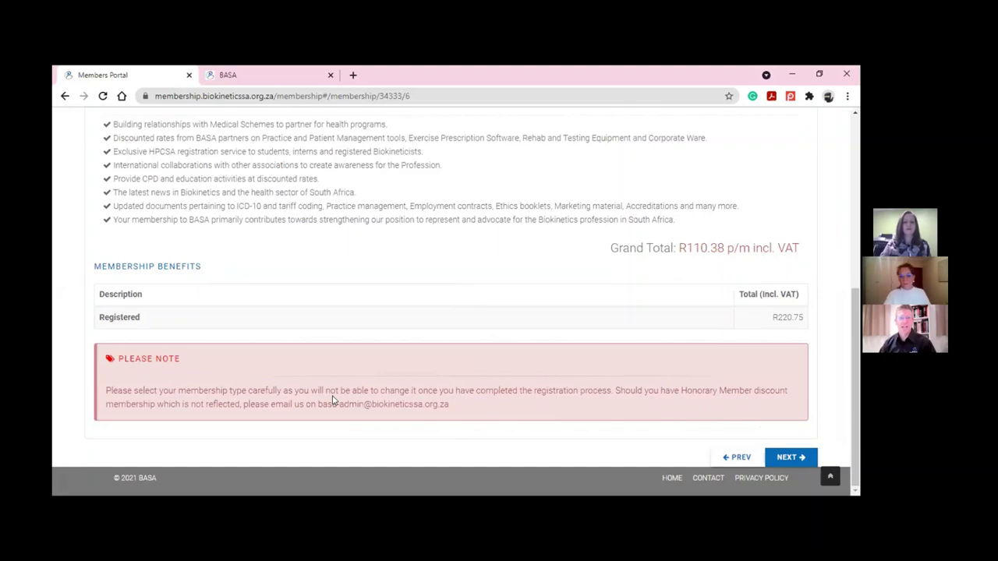
{"action": "scroll", "coordinate": [333, 400], "scroll_direction": "up", "scroll_amount": 3}
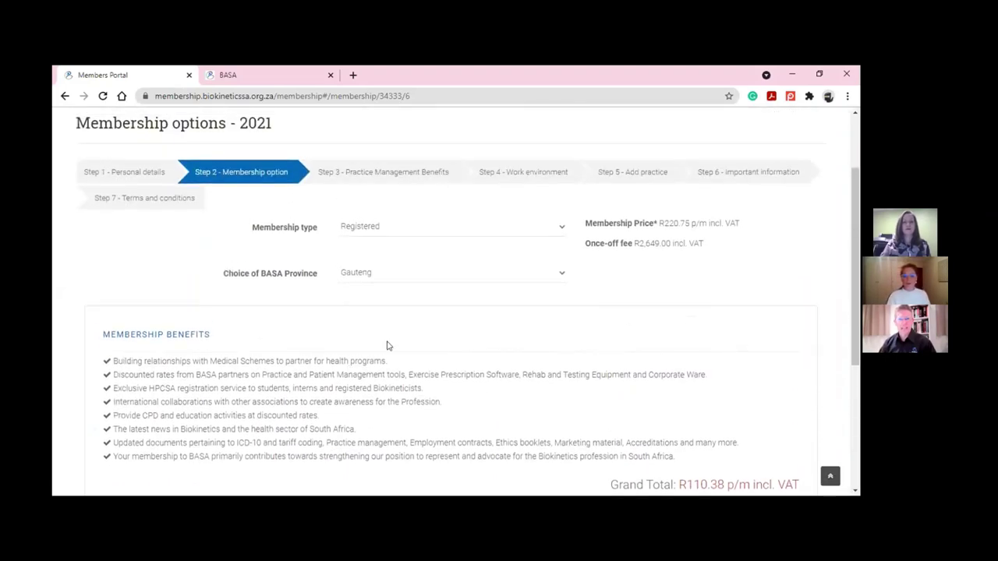
Preview the Student and International rates, return to Registered membership, and submit the options
{"action": "left_click", "coordinate": [461, 225]}
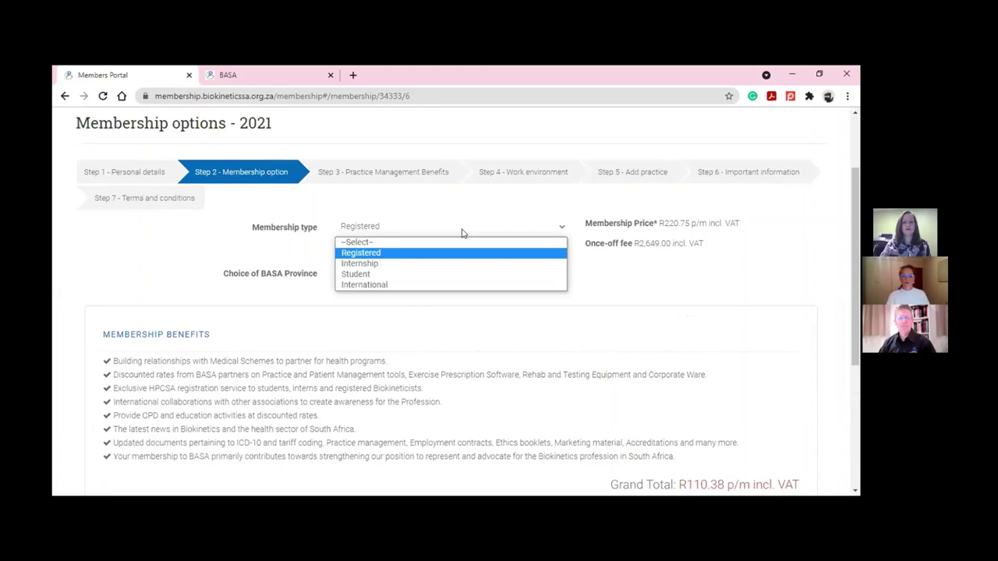
{"action": "left_click", "coordinate": [440, 273]}
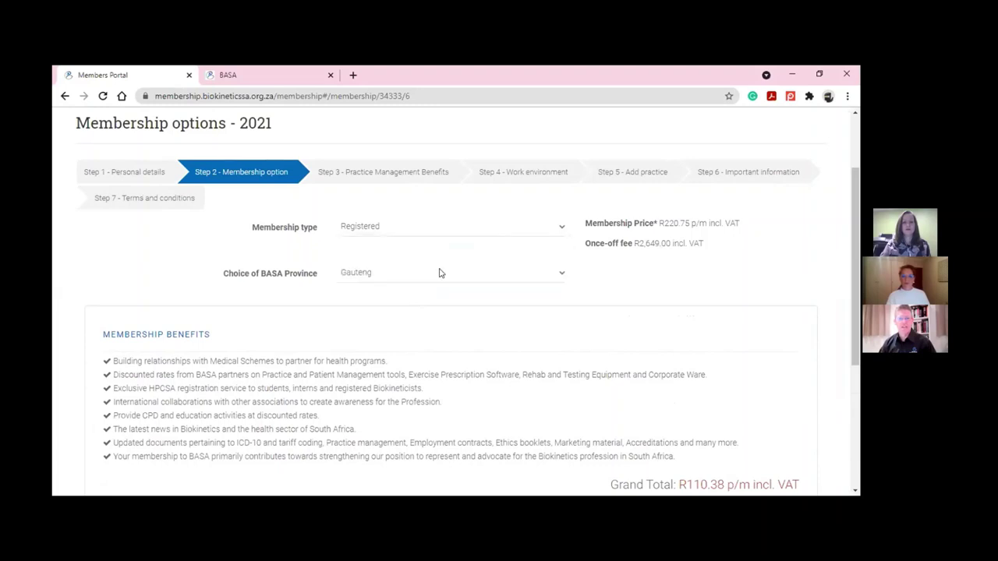
{"action": "left_click", "coordinate": [452, 227]}
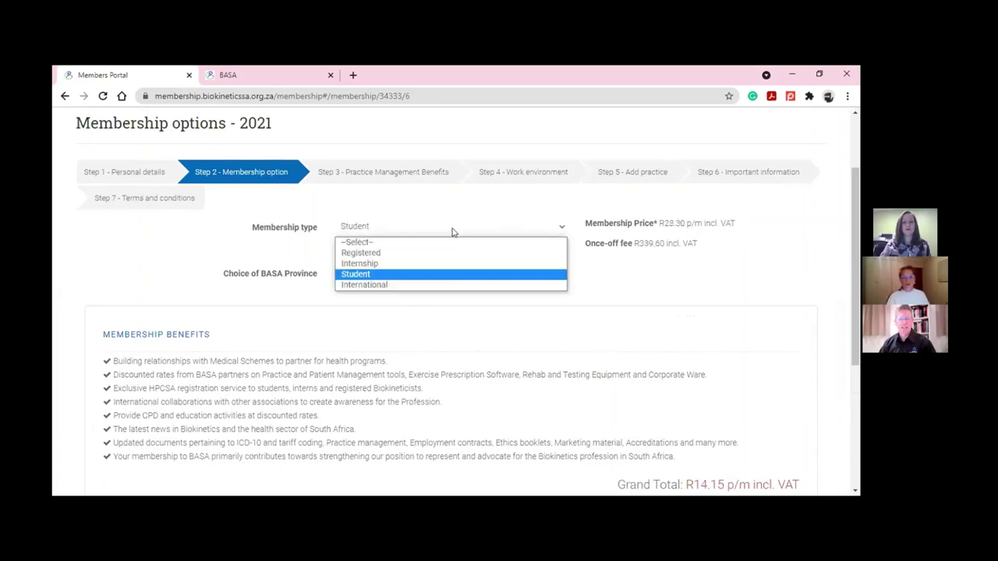
{"action": "left_click", "coordinate": [434, 285]}
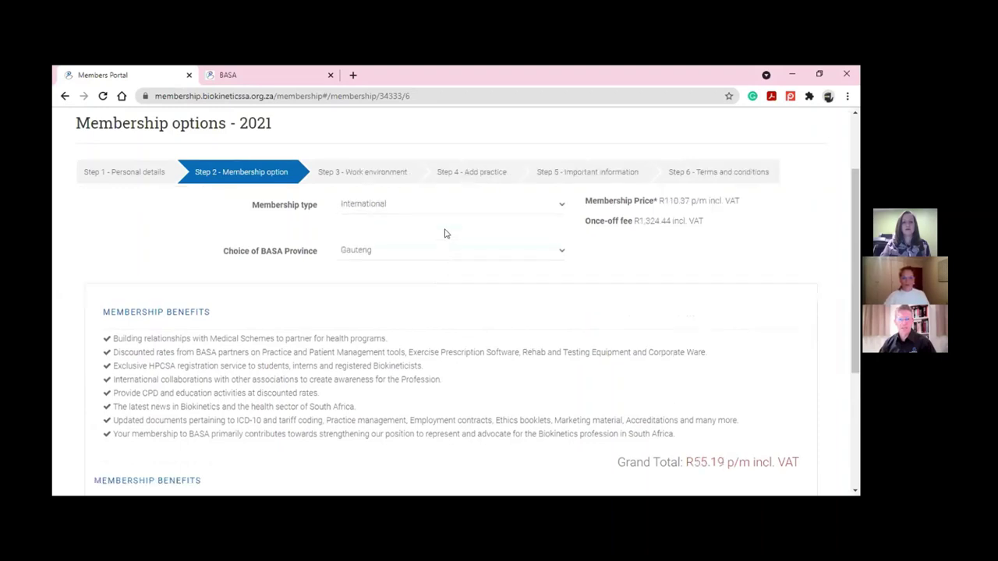
{"action": "left_click", "coordinate": [449, 212]}
{"action": "left_click", "coordinate": [444, 228]}
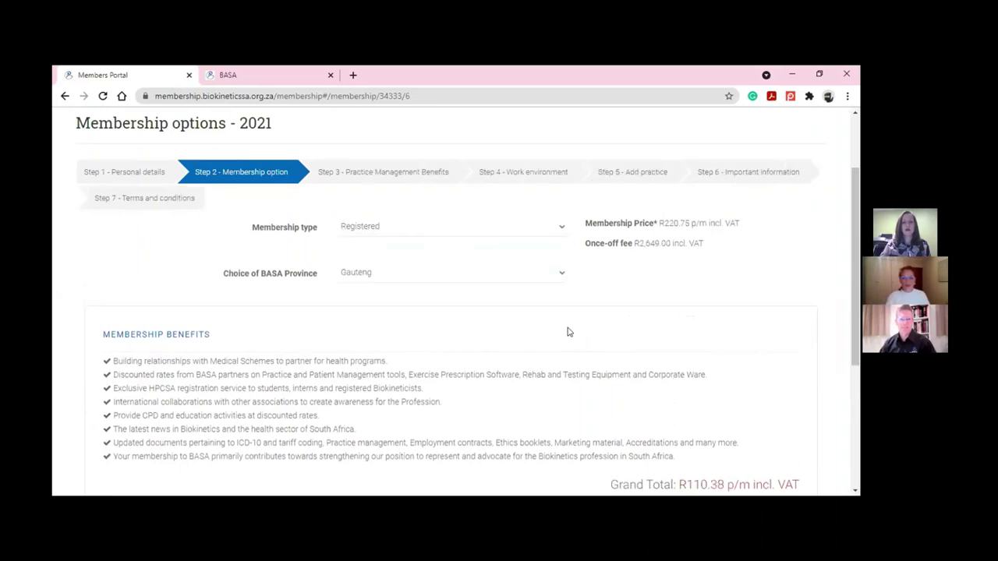
{"action": "scroll", "coordinate": [589, 355], "scroll_direction": "down", "scroll_amount": 3}
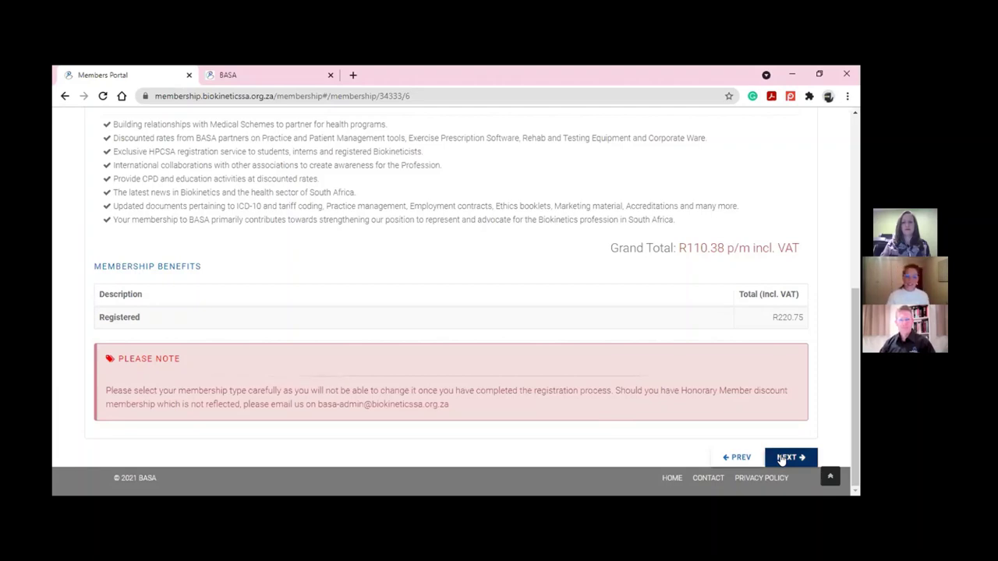
{"action": "left_click", "coordinate": [783, 458]}
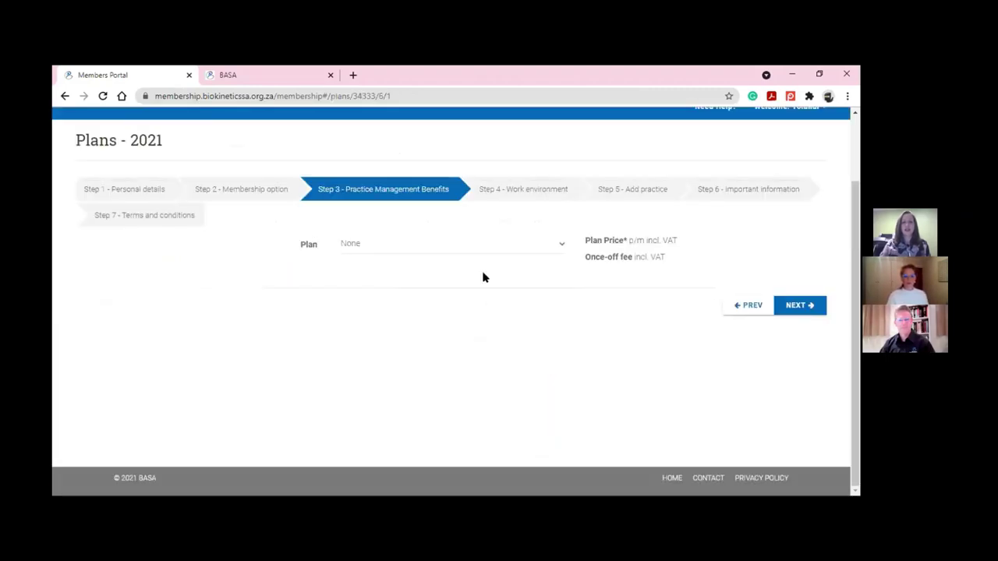
Try ProfNet Plan 3, then settle on ProfNet Plan 1 at R55.00 p/m
{"action": "left_click", "coordinate": [493, 250]}
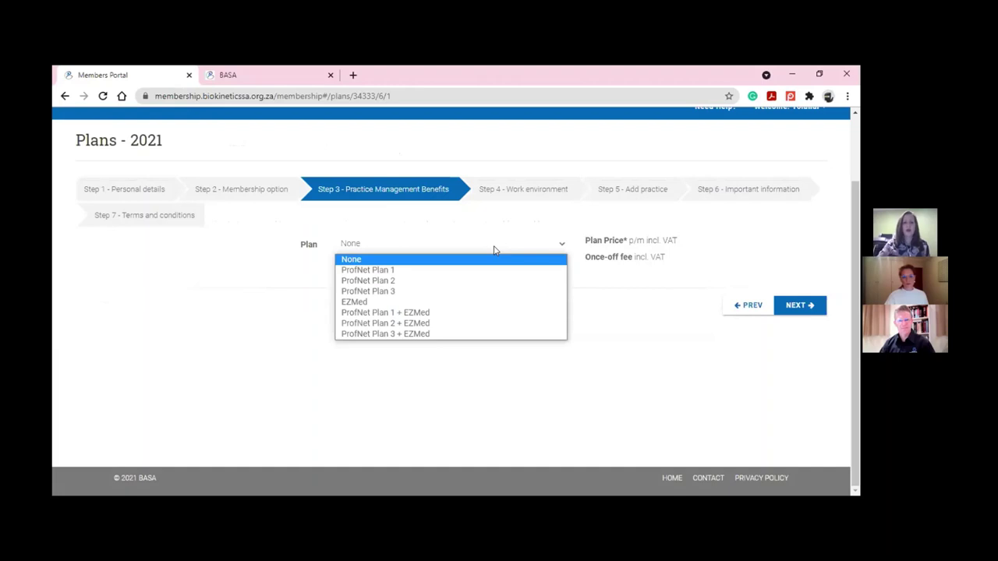
{"action": "left_click", "coordinate": [446, 292]}
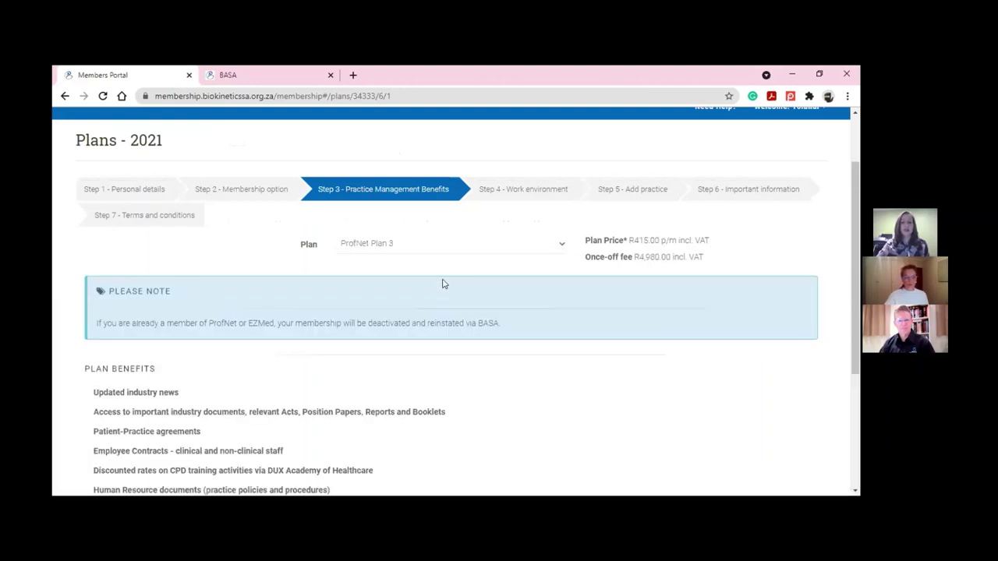
{"action": "left_click", "coordinate": [436, 249]}
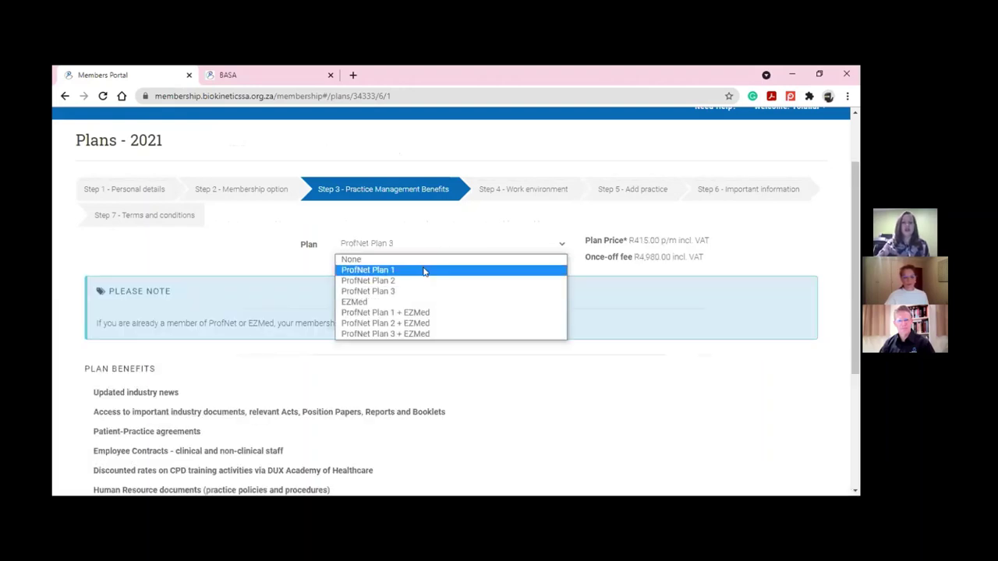
{"action": "left_click", "coordinate": [425, 271]}
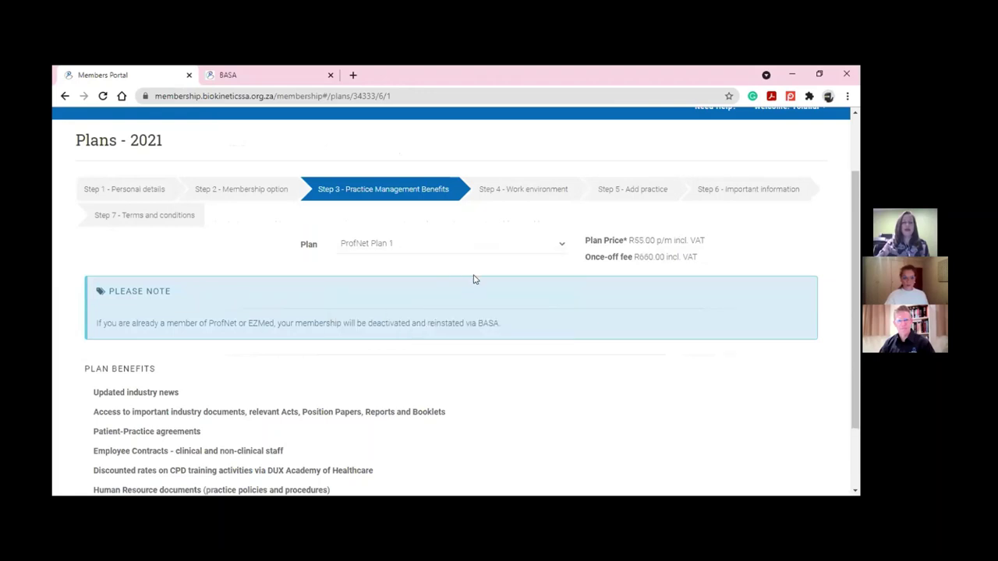
{"action": "scroll", "coordinate": [473, 279], "scroll_direction": "down", "scroll_amount": 1}
{"action": "scroll", "coordinate": [474, 277], "scroll_direction": "down", "scroll_amount": 2}
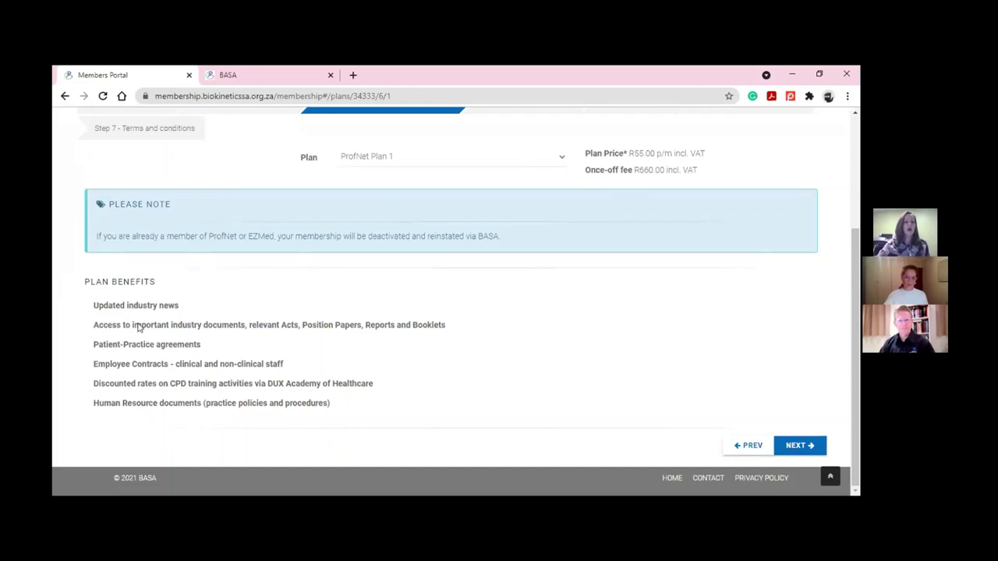
Reselect ProfNet Plan 3 (R4,980.00 once-off incl. VAT) and read through its plan benefits
{"action": "left_click", "coordinate": [457, 160]}
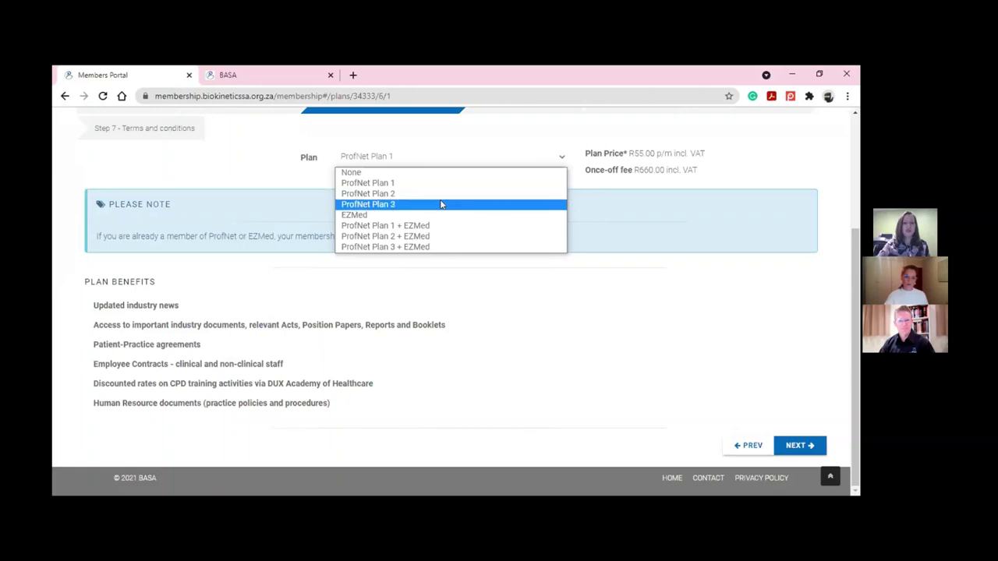
{"action": "left_click", "coordinate": [440, 204]}
{"action": "scroll", "coordinate": [425, 234], "scroll_direction": "down", "scroll_amount": 1}
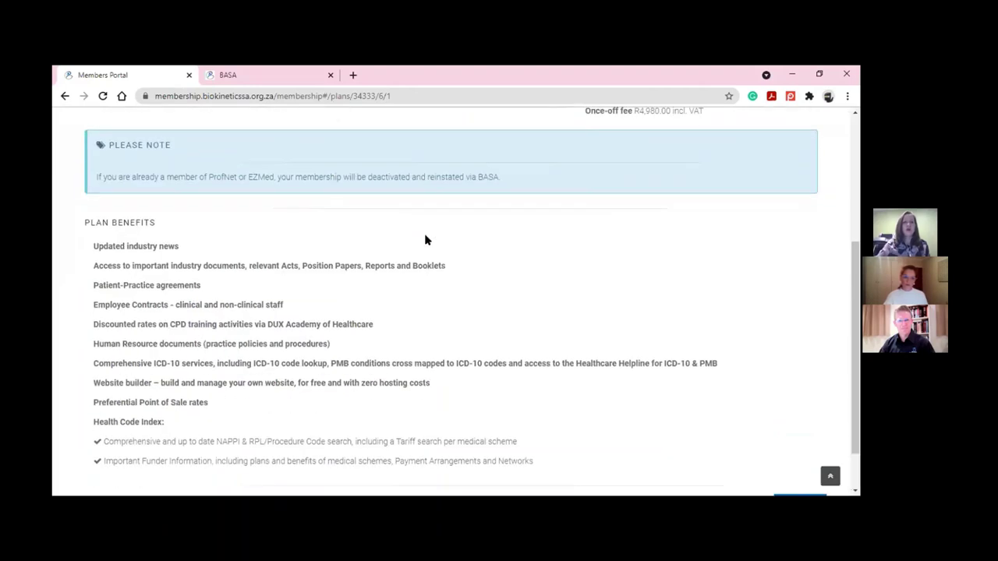
{"action": "scroll", "coordinate": [425, 240], "scroll_direction": "down", "scroll_amount": 1}
{"action": "scroll", "coordinate": [426, 240], "scroll_direction": "up", "scroll_amount": 1}
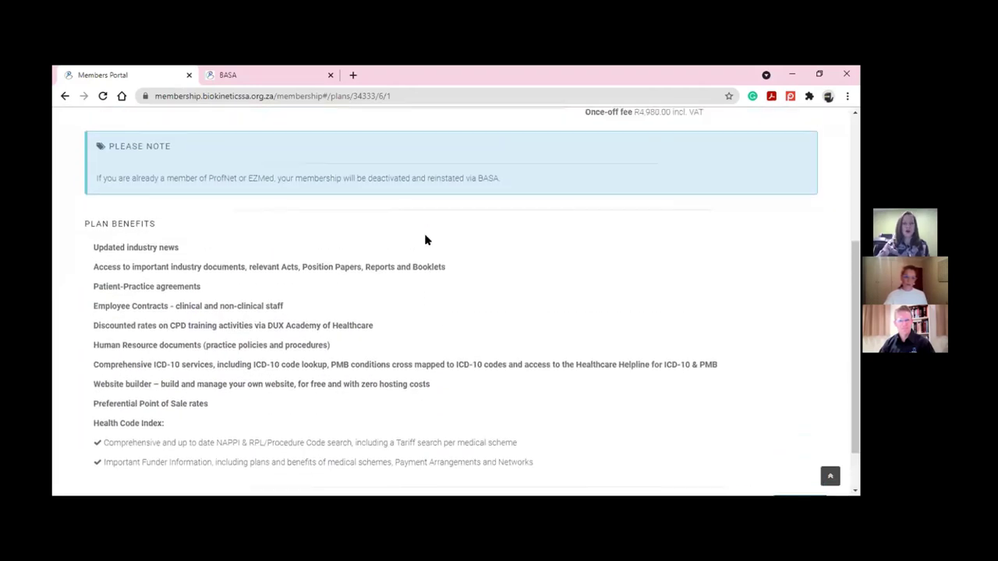
{"action": "scroll", "coordinate": [425, 240], "scroll_direction": "up", "scroll_amount": 1}
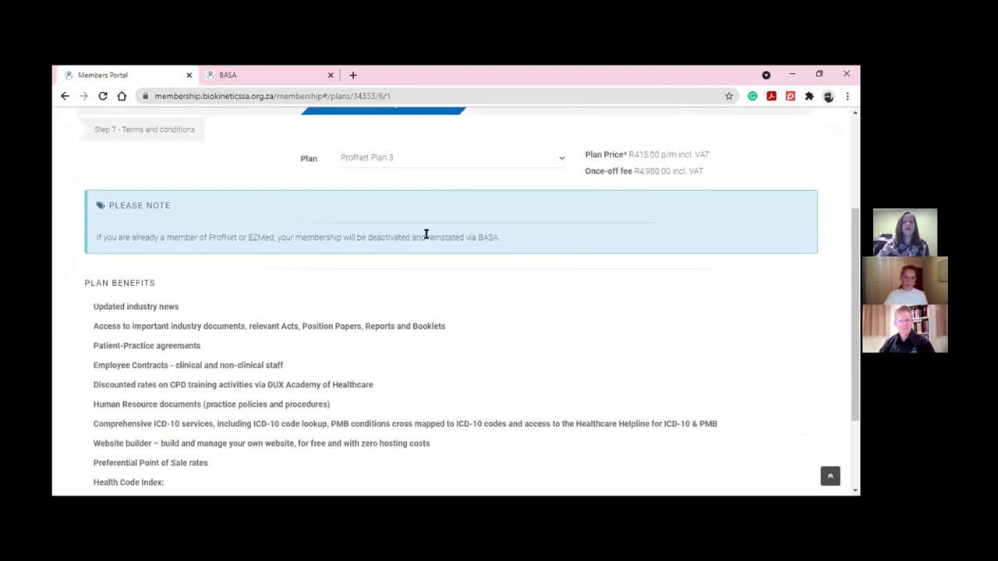
{"action": "scroll", "coordinate": [425, 240], "scroll_direction": "down", "scroll_amount": 1}
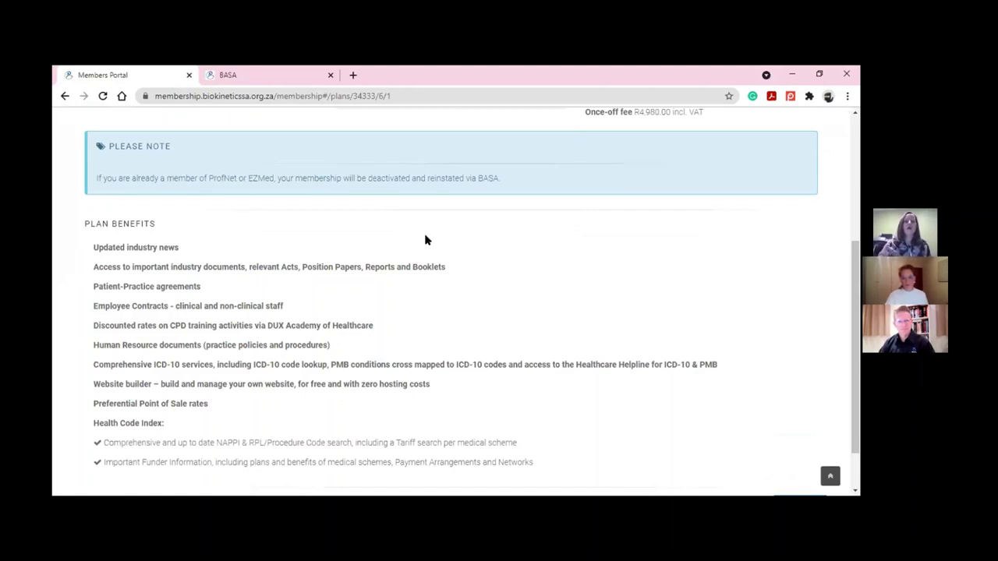
{"action": "scroll", "coordinate": [501, 290], "scroll_direction": "down", "scroll_amount": 1}
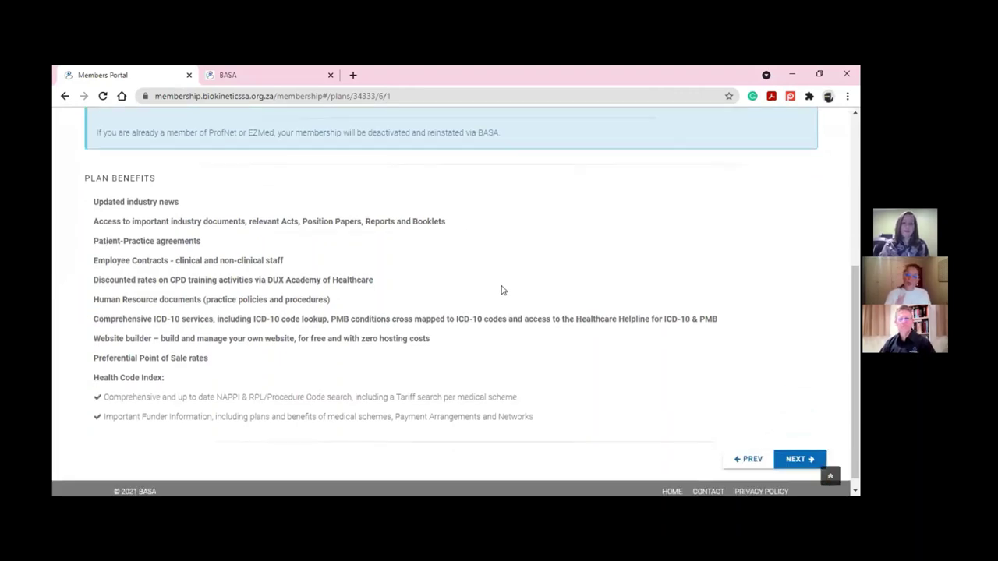
{"action": "scroll", "coordinate": [501, 290], "scroll_direction": "down", "scroll_amount": 1}
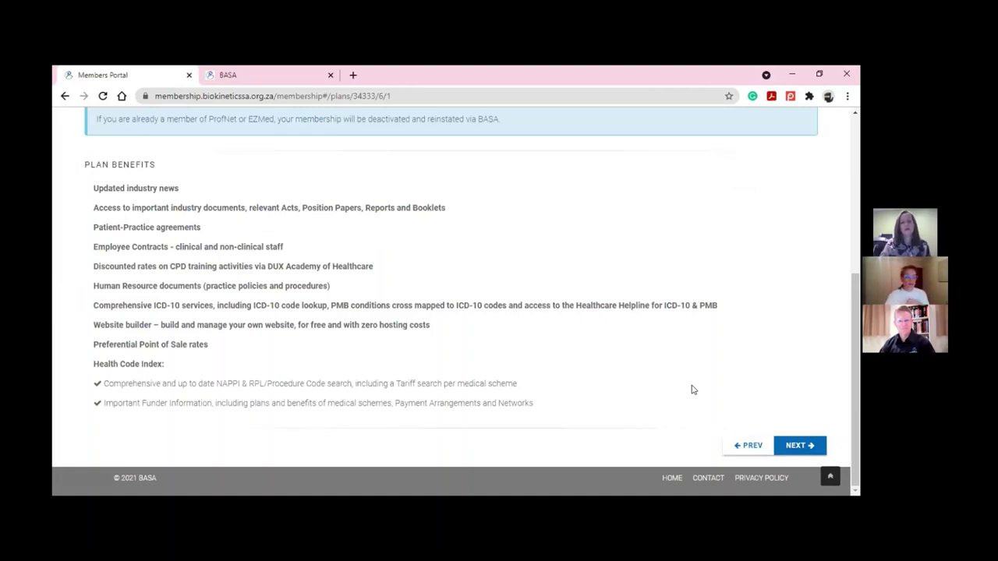
{"action": "scroll", "coordinate": [691, 387], "scroll_direction": "up", "scroll_amount": 1}
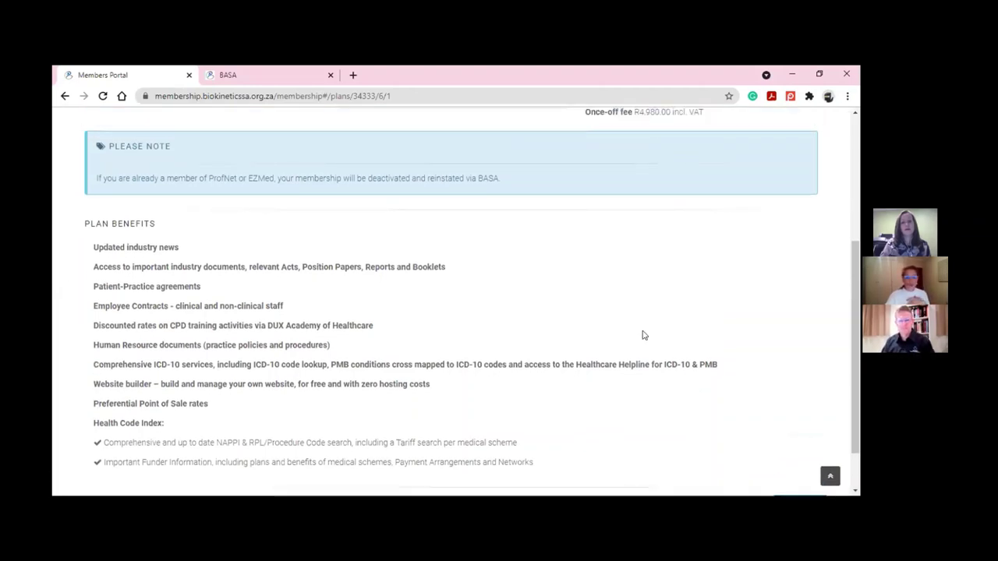
{"action": "scroll", "coordinate": [642, 335], "scroll_direction": "down", "scroll_amount": 1}
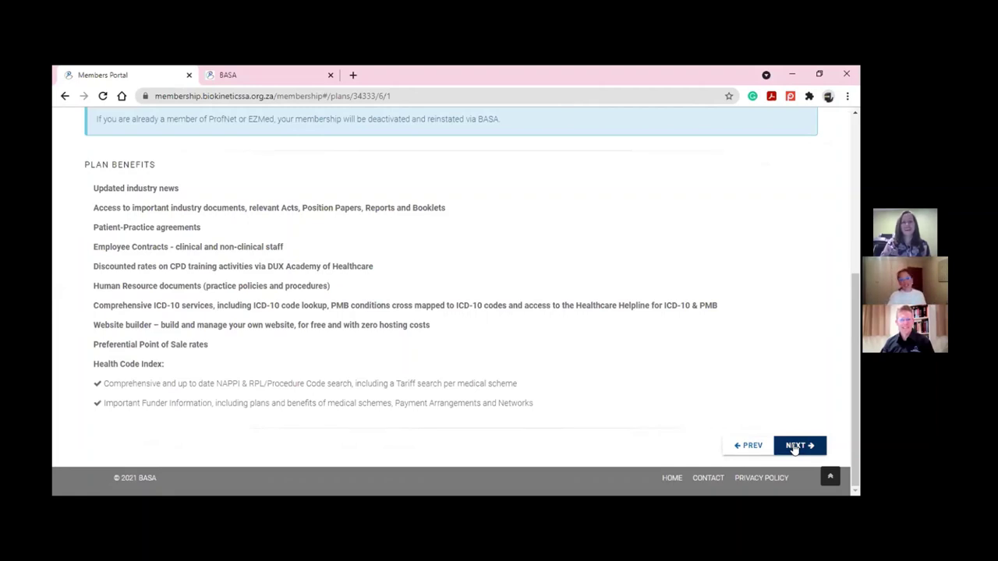
Advance to Step 4, Work environment - 2021, and scroll through its five questions
{"action": "left_click", "coordinate": [794, 447]}
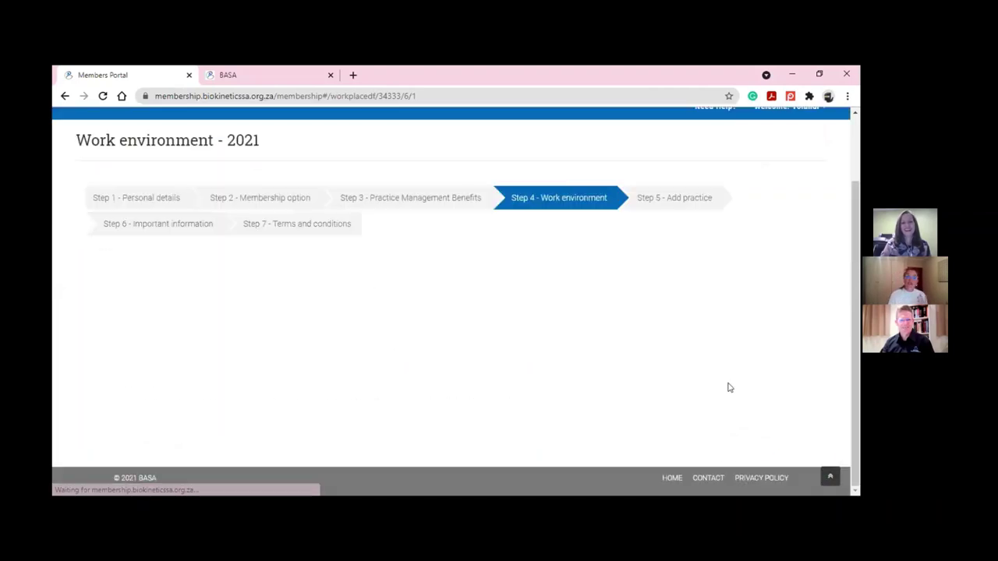
{"action": "scroll", "coordinate": [607, 325], "scroll_direction": "down", "scroll_amount": 1}
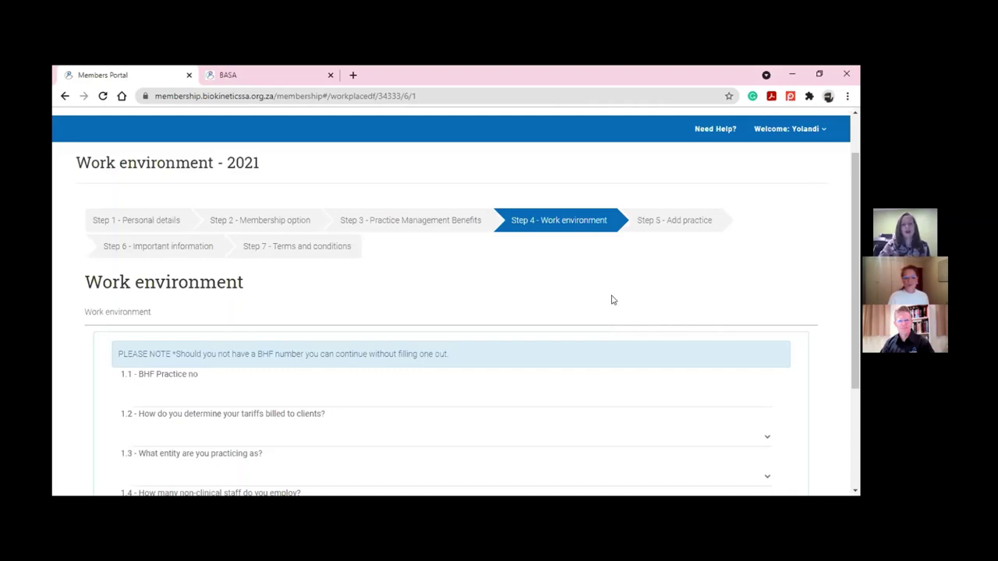
{"action": "scroll", "coordinate": [613, 298], "scroll_direction": "down", "scroll_amount": 1}
{"action": "scroll", "coordinate": [612, 298], "scroll_direction": "down", "scroll_amount": 1}
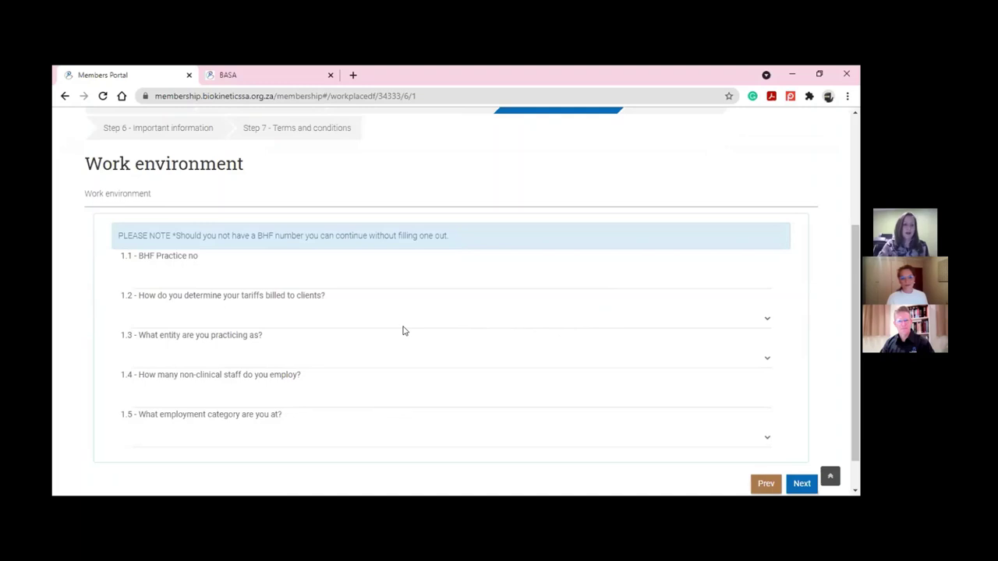
Answer own private rate, Solus Practice, 2 non-clinical staff and Self-employed / Private Practice, then continue
{"action": "left_click", "coordinate": [668, 319]}
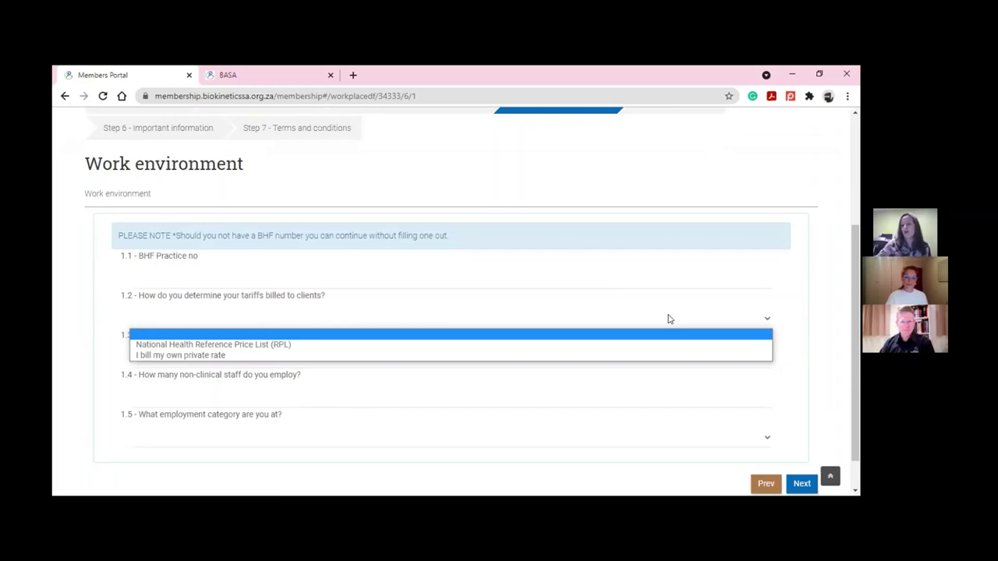
{"action": "left_click", "coordinate": [487, 358]}
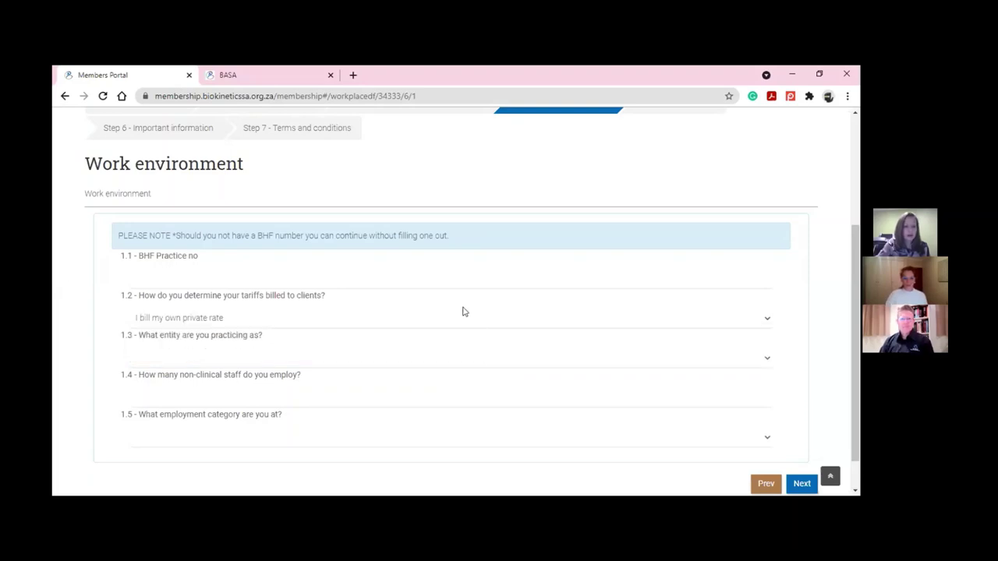
{"action": "left_click", "coordinate": [399, 357]}
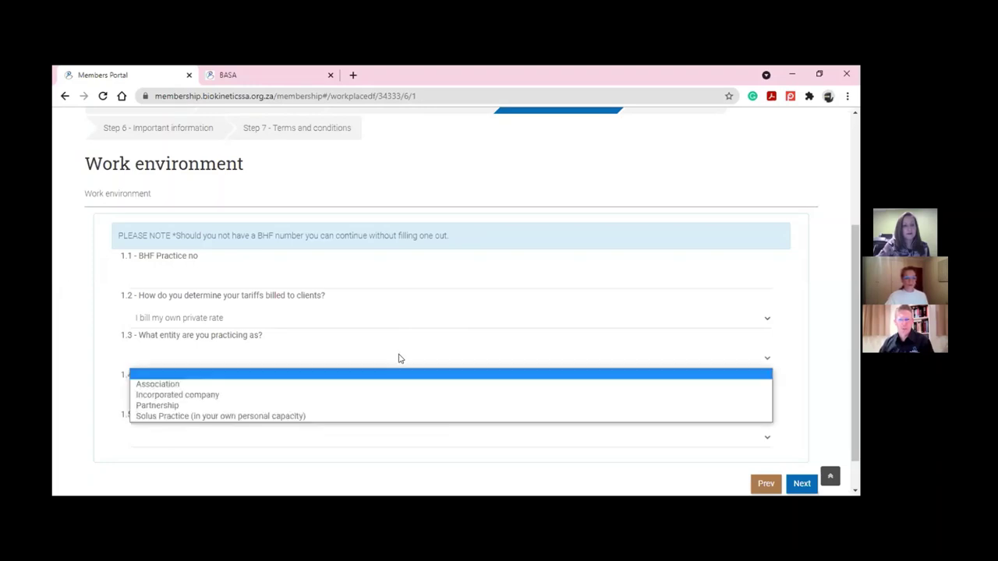
{"action": "left_click", "coordinate": [387, 417]}
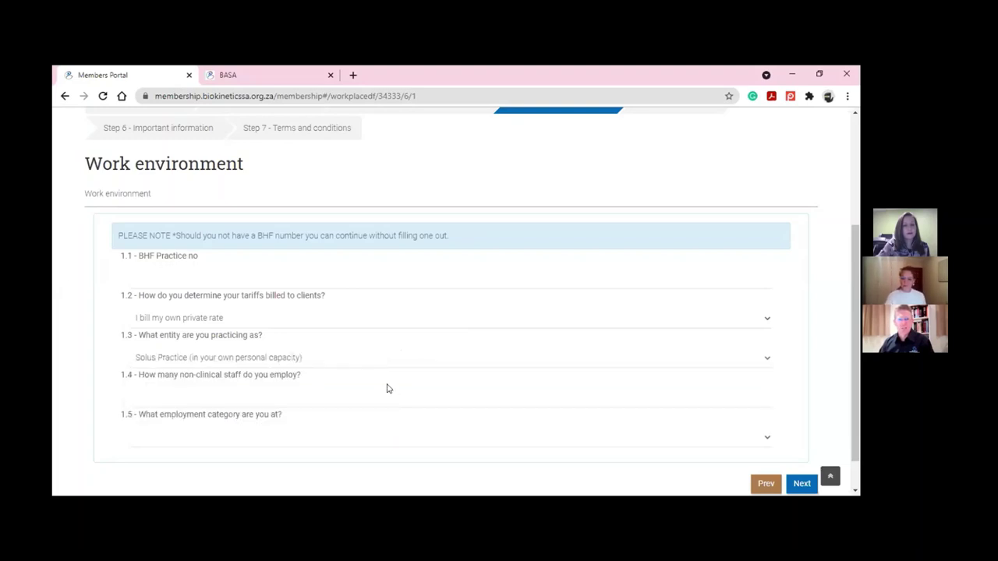
{"action": "left_click", "coordinate": [389, 388]}
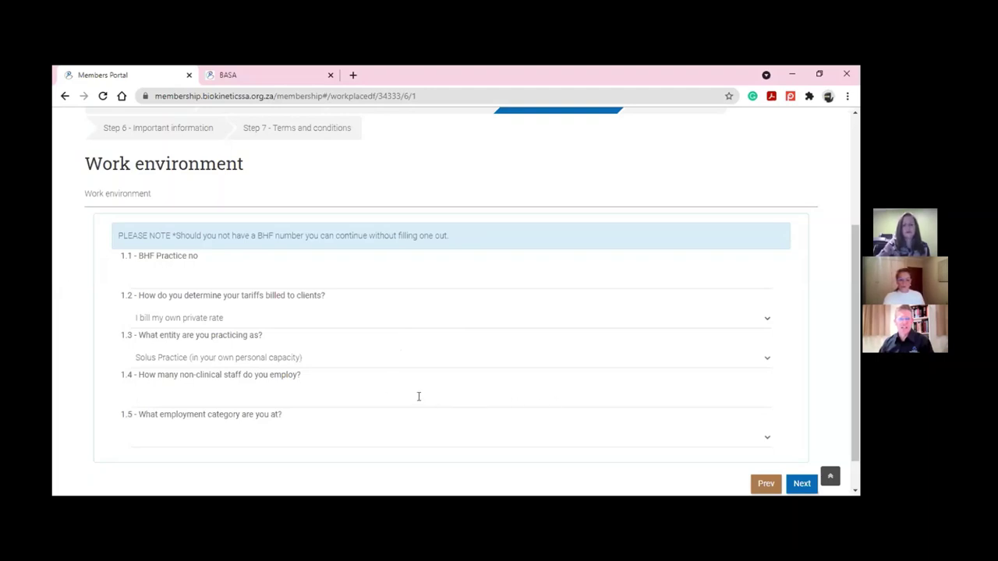
{"action": "type", "text": "2"}
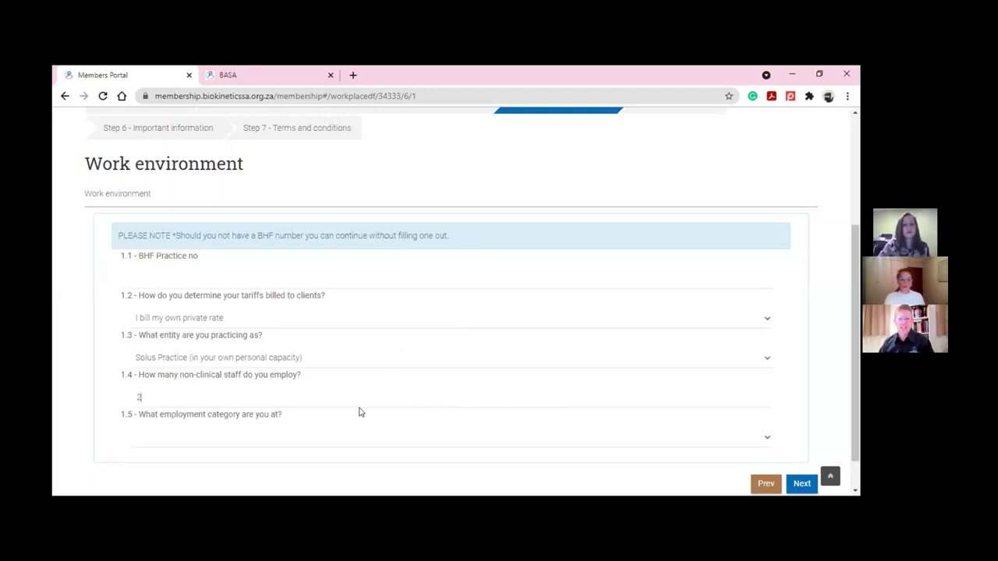
{"action": "left_click", "coordinate": [763, 439]}
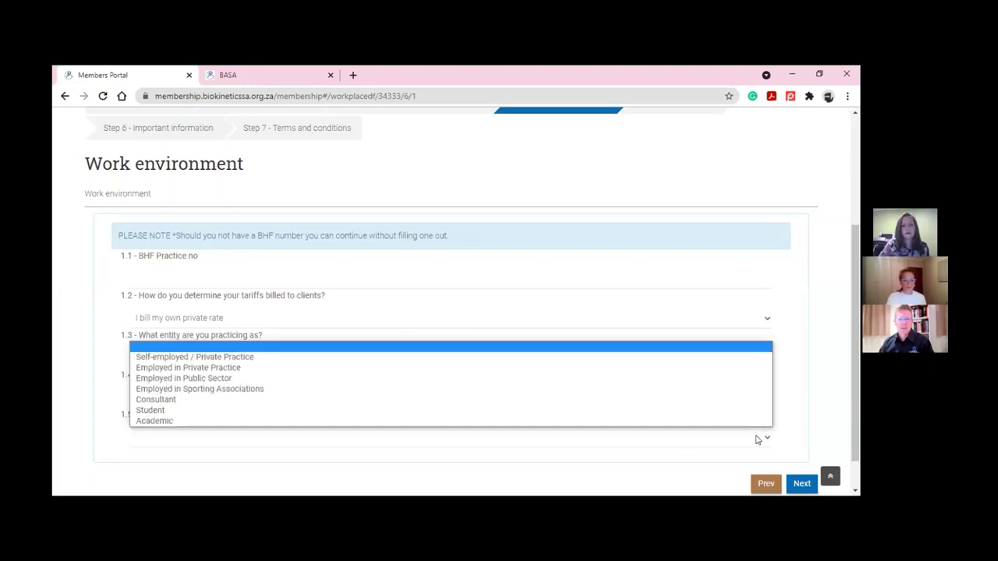
{"action": "left_click", "coordinate": [385, 357]}
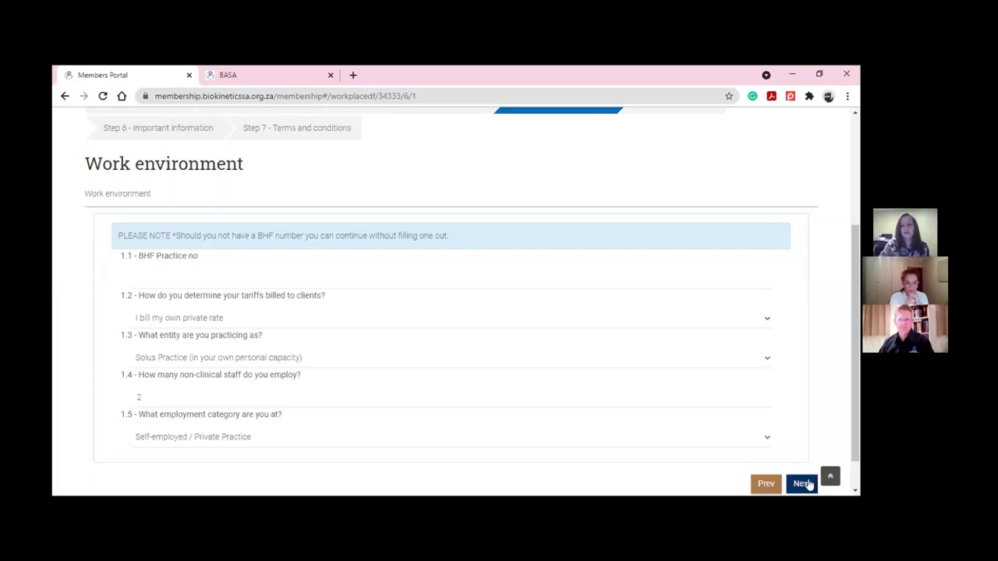
{"action": "left_click", "coordinate": [803, 483]}
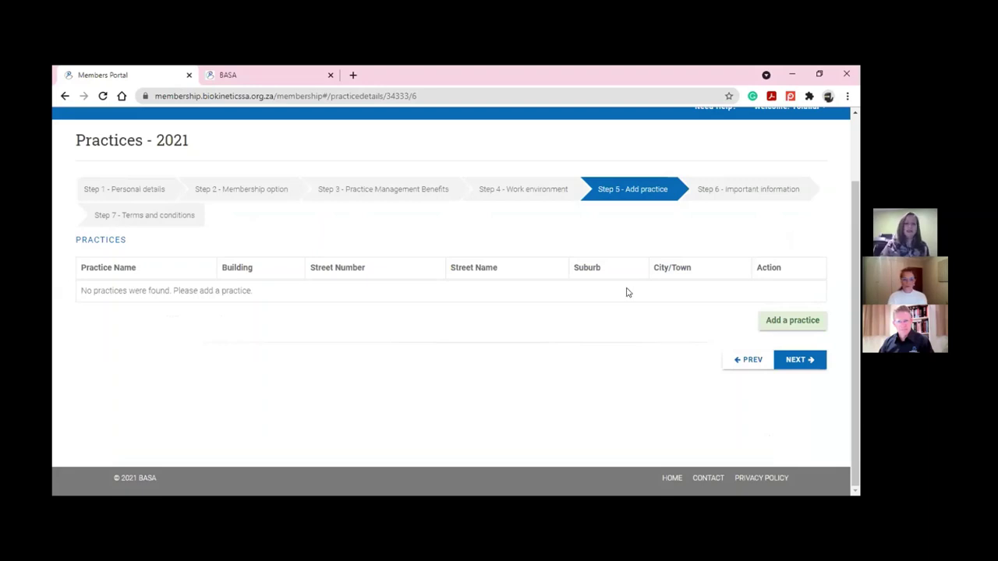
Start a new practice and correct the mistyped practice name
{"action": "left_click", "coordinate": [799, 325]}
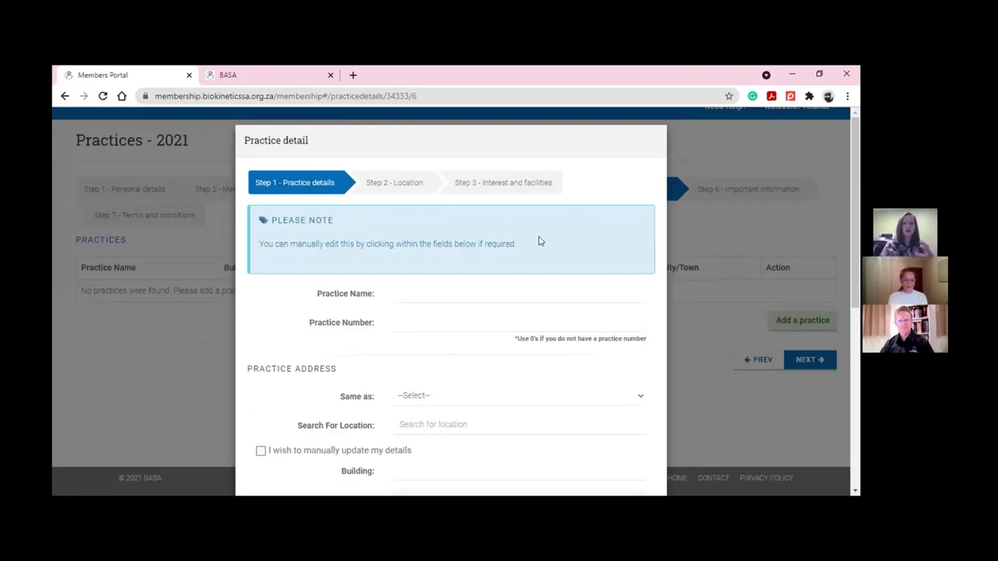
{"action": "scroll", "coordinate": [577, 245], "scroll_direction": "down", "scroll_amount": 1}
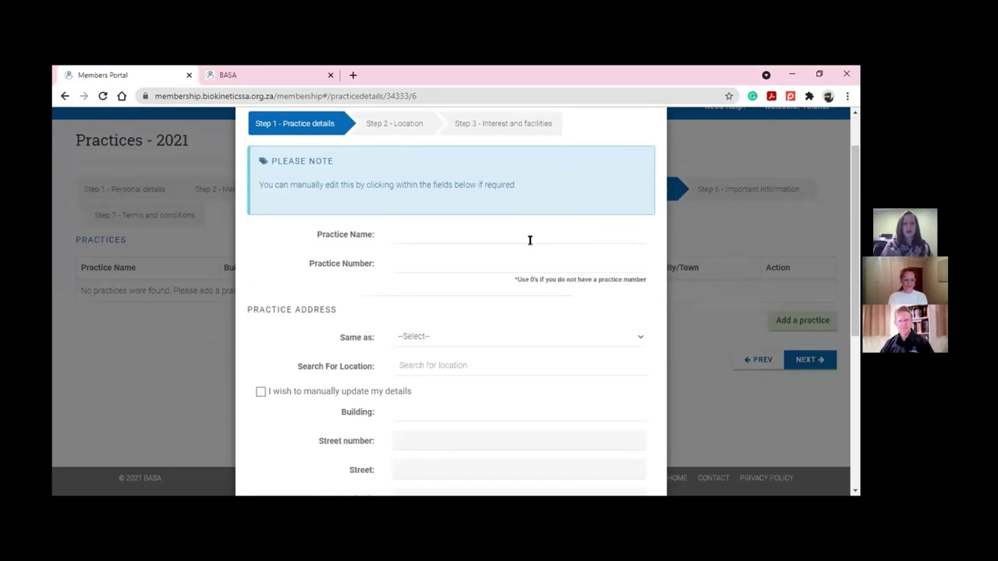
{"action": "key", "text": "BackSpace"}
{"action": "key", "text": "BackSpace"}
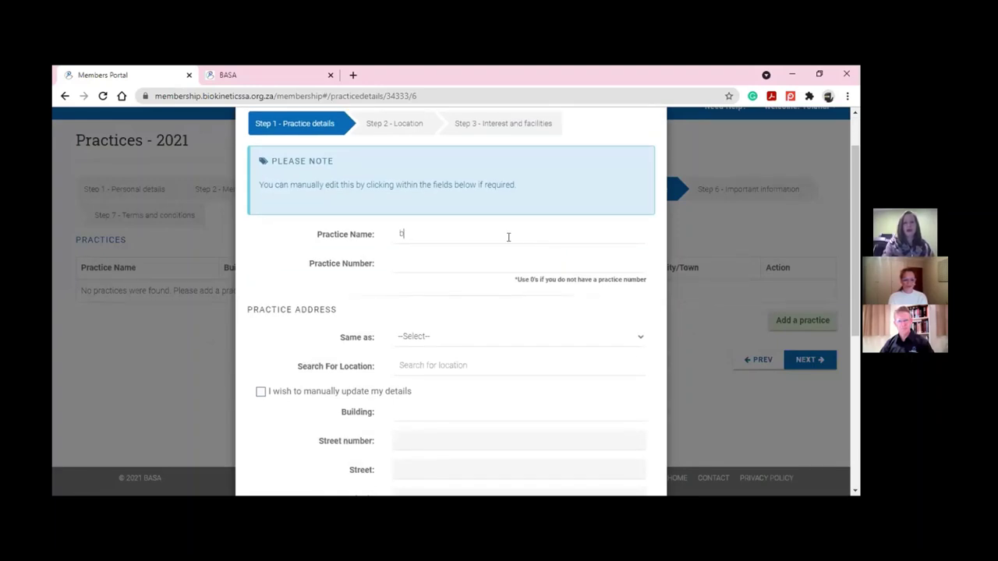
{"action": "type", "text": "ense"}
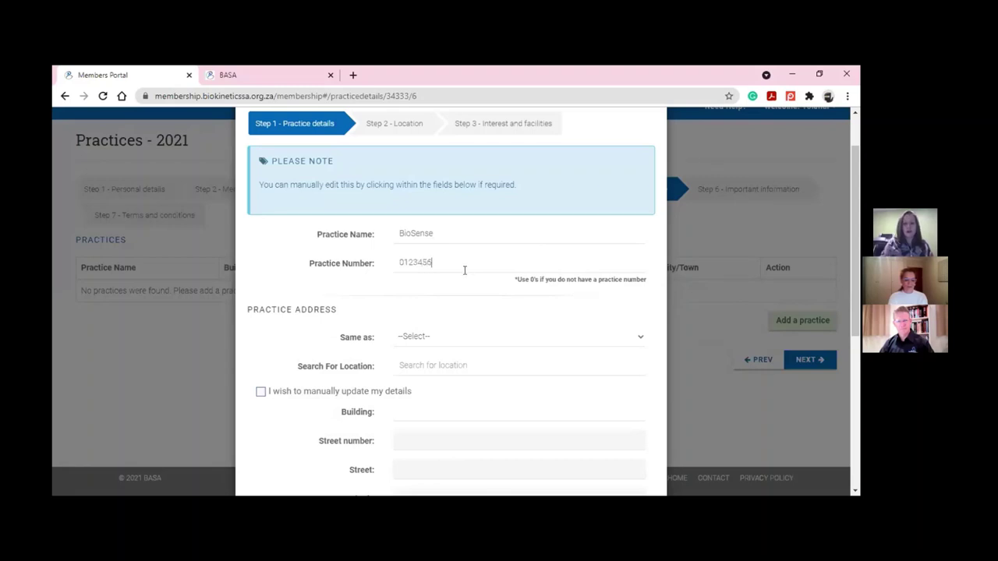
{"action": "scroll", "coordinate": [464, 270], "scroll_direction": "down", "scroll_amount": 3}
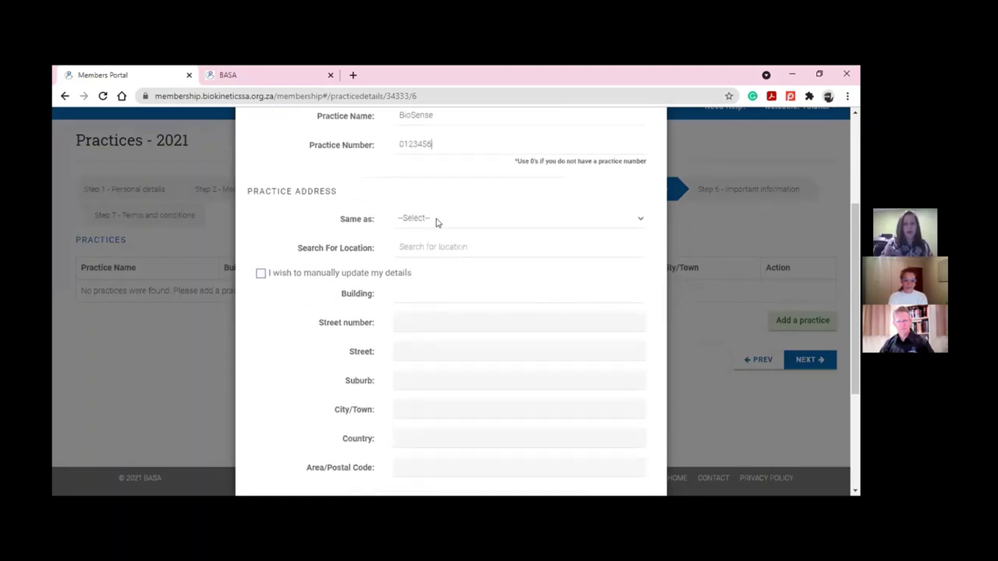
Fill the practice address from the billing address and attempt to continue
{"action": "left_click", "coordinate": [437, 223]}
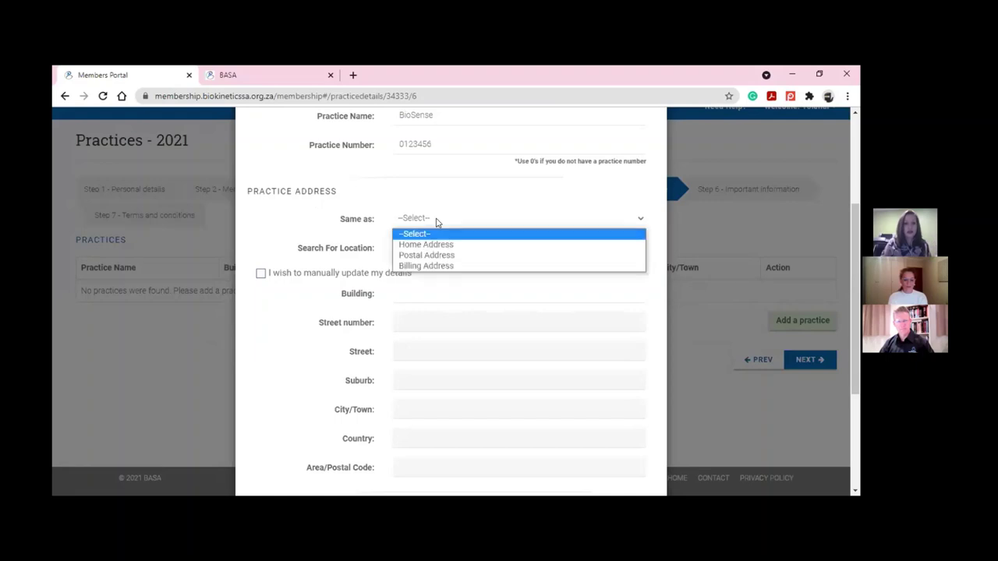
{"action": "left_click", "coordinate": [437, 266]}
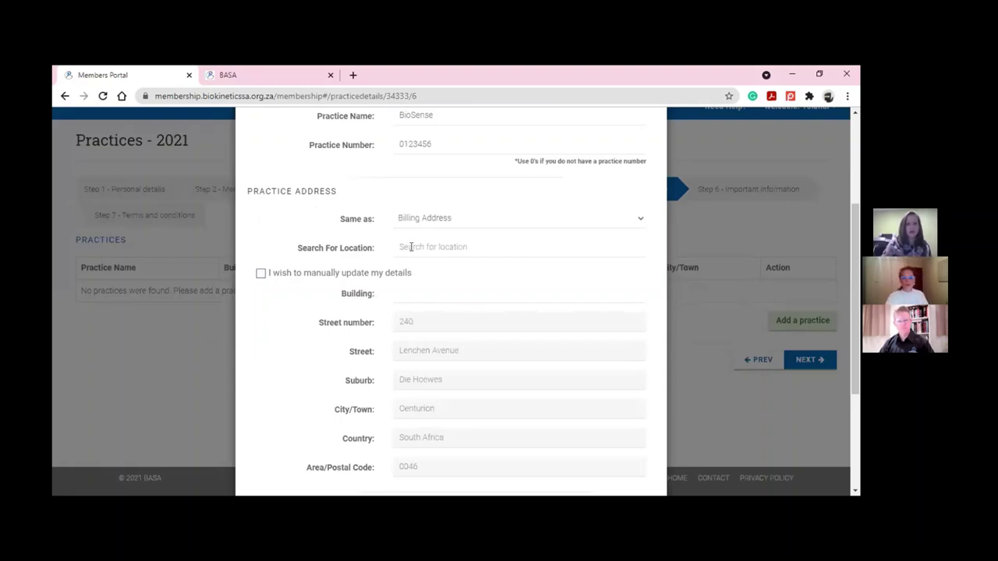
{"action": "scroll", "coordinate": [410, 247], "scroll_direction": "down", "scroll_amount": 3}
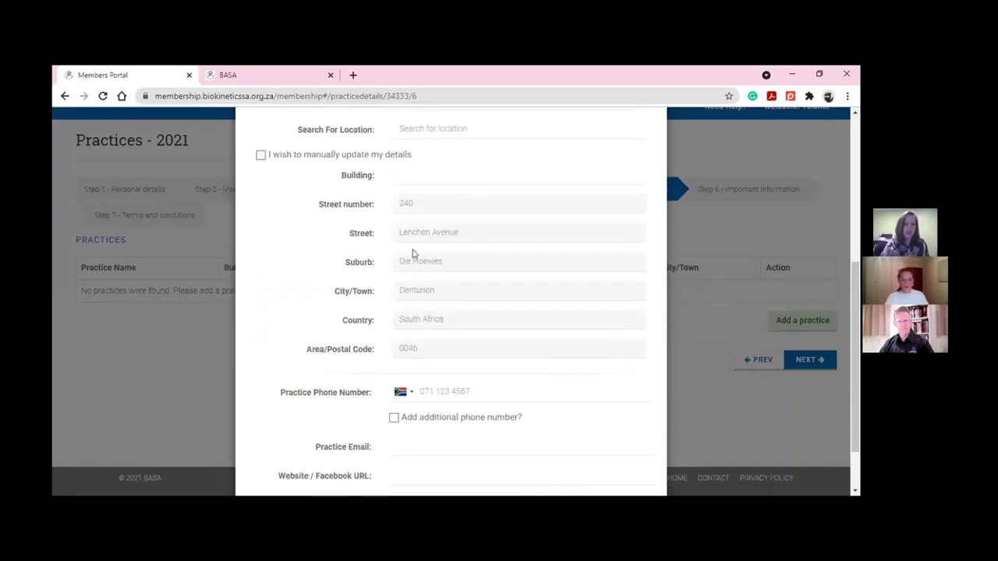
{"action": "scroll", "coordinate": [413, 253], "scroll_direction": "down", "scroll_amount": 2}
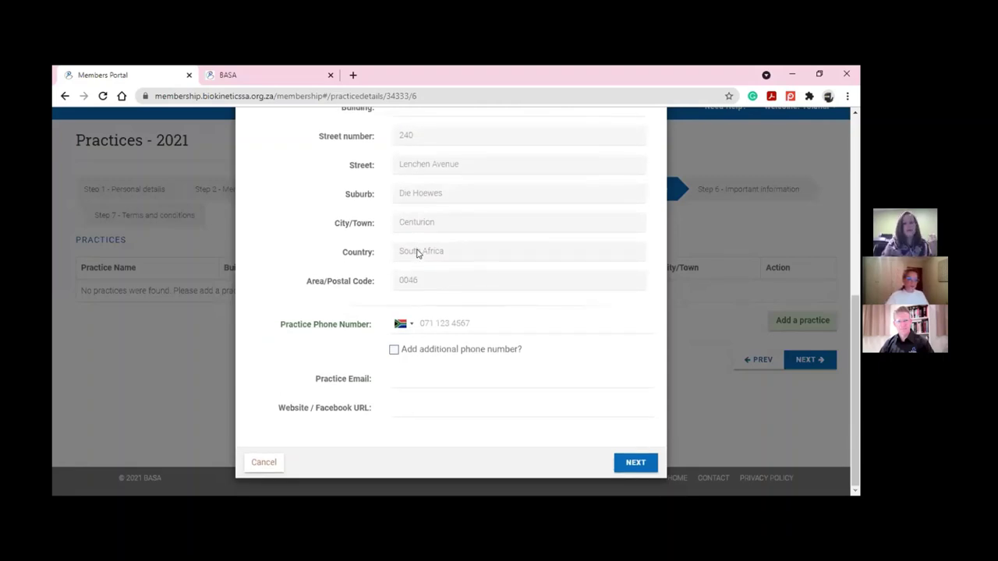
{"action": "left_click", "coordinate": [428, 382]}
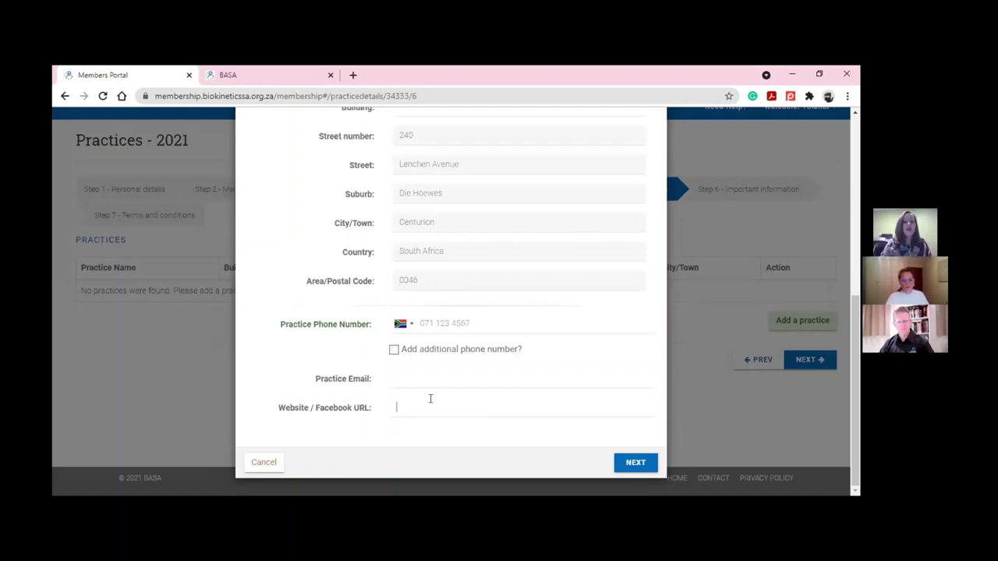
{"action": "left_click", "coordinate": [641, 464]}
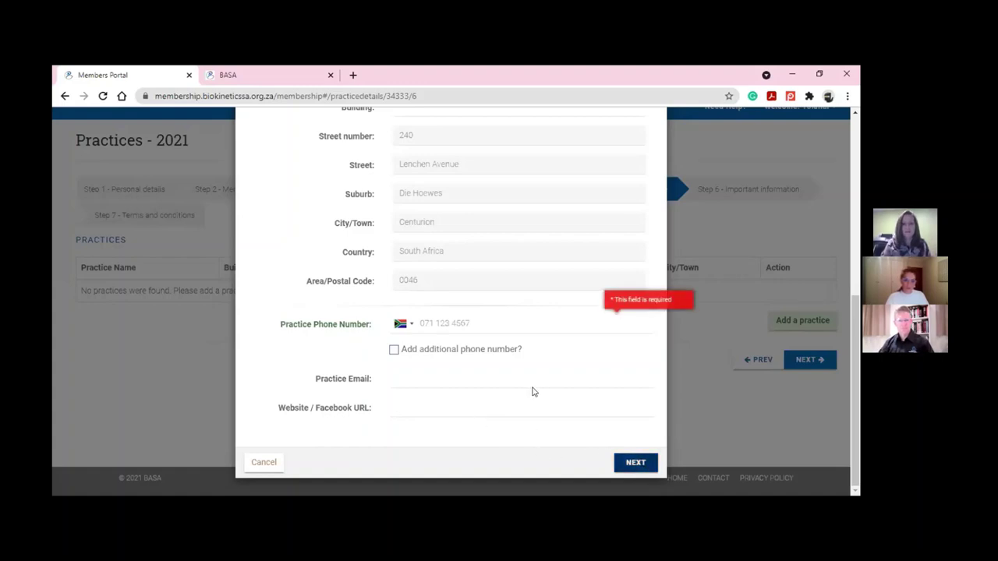
{"action": "scroll", "coordinate": [508, 382], "scroll_direction": "up", "scroll_amount": 1}
Enter the practice phone number and continue to the Location step
{"action": "left_click", "coordinate": [508, 382]}
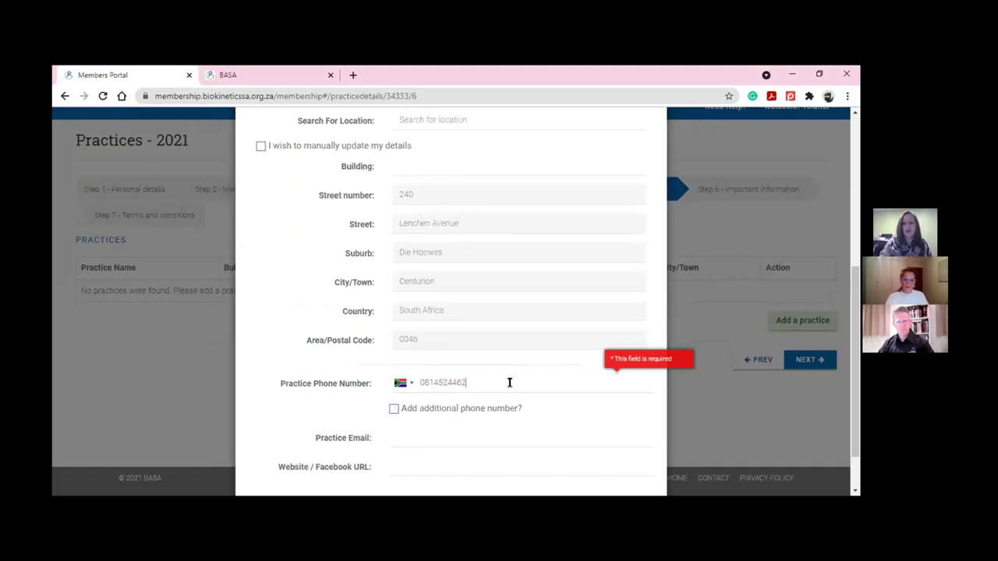
{"action": "scroll", "coordinate": [574, 423], "scroll_direction": "down", "scroll_amount": 1}
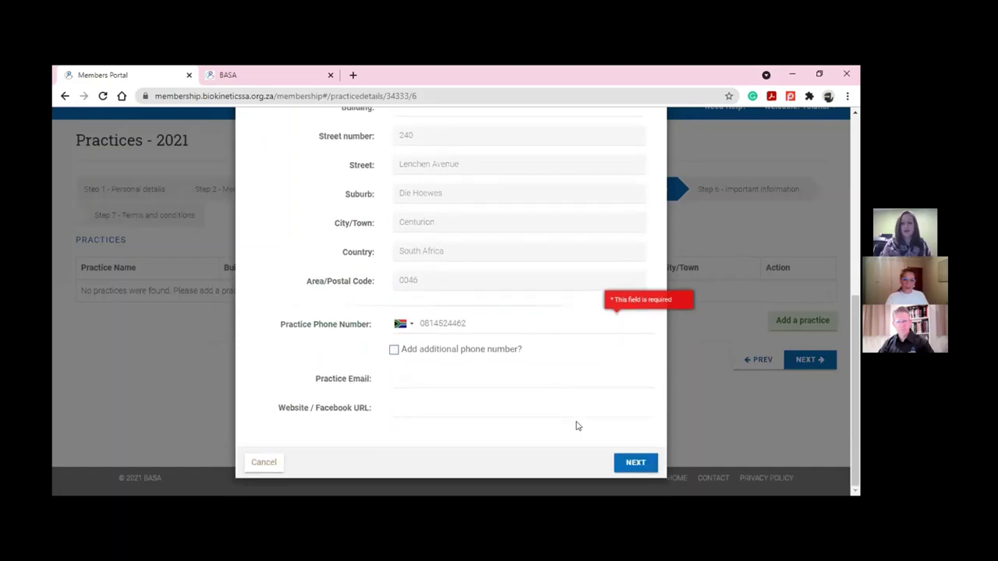
{"action": "left_click", "coordinate": [648, 463]}
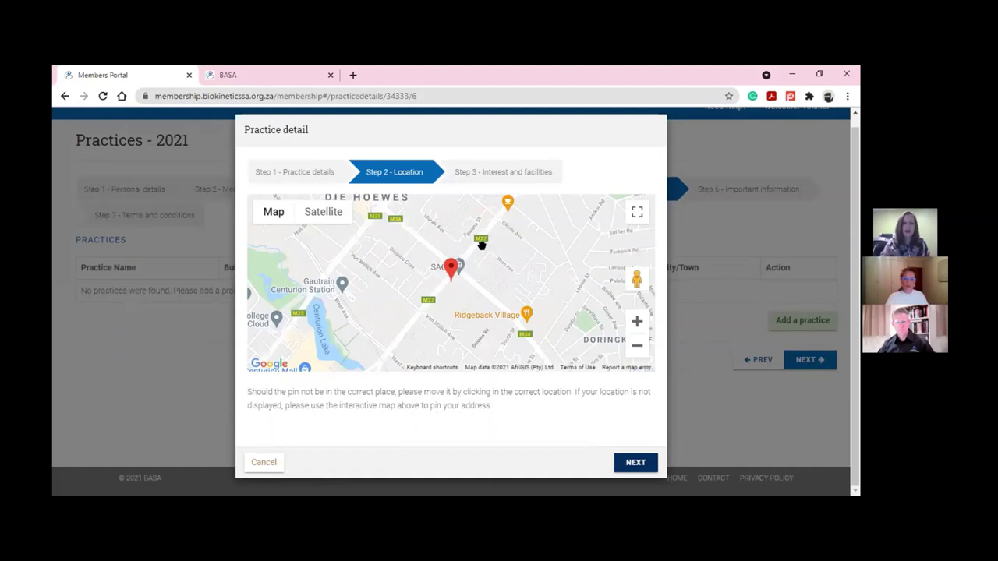
Accept the map location and set Pulmonology interest and Outpatient Rehabilitation Centre facility
{"action": "left_click", "coordinate": [639, 465]}
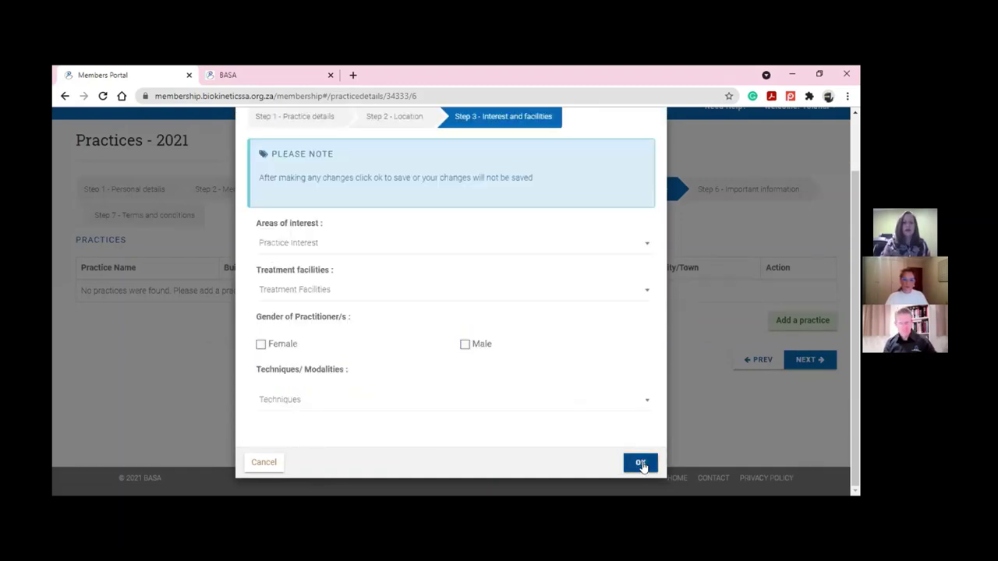
{"action": "left_click", "coordinate": [285, 242]}
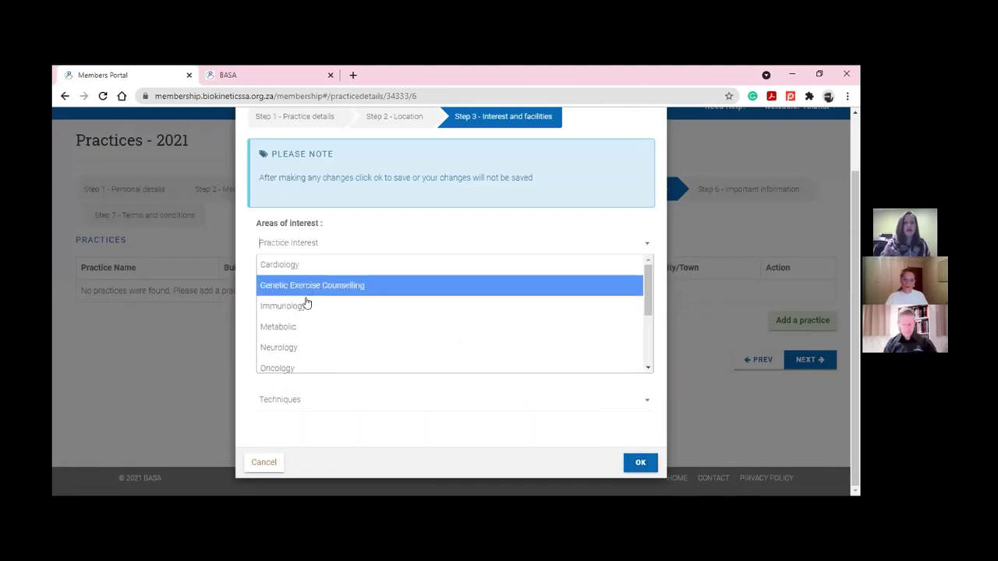
{"action": "scroll", "coordinate": [307, 305], "scroll_direction": "down", "scroll_amount": 1}
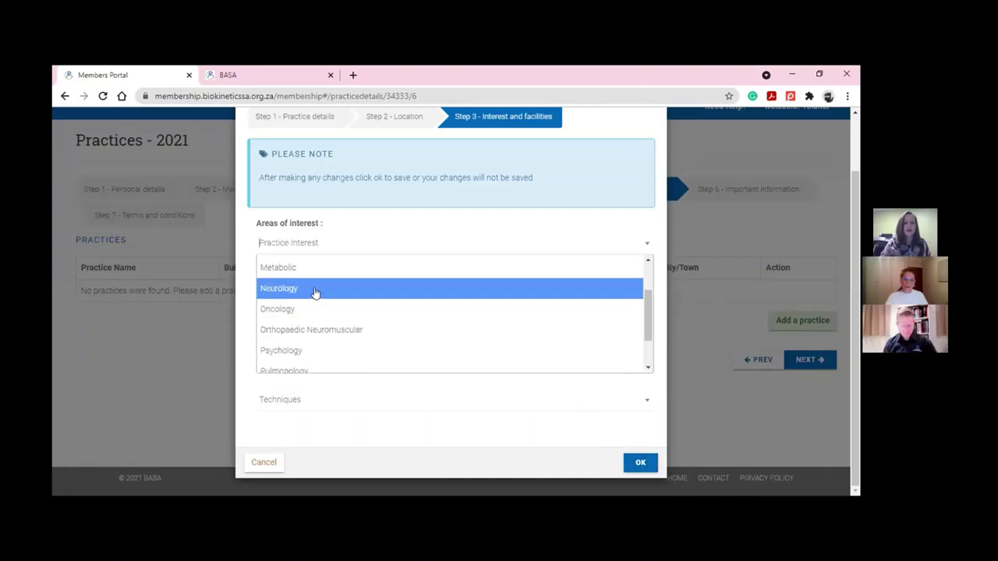
{"action": "scroll", "coordinate": [314, 295], "scroll_direction": "down", "scroll_amount": 2}
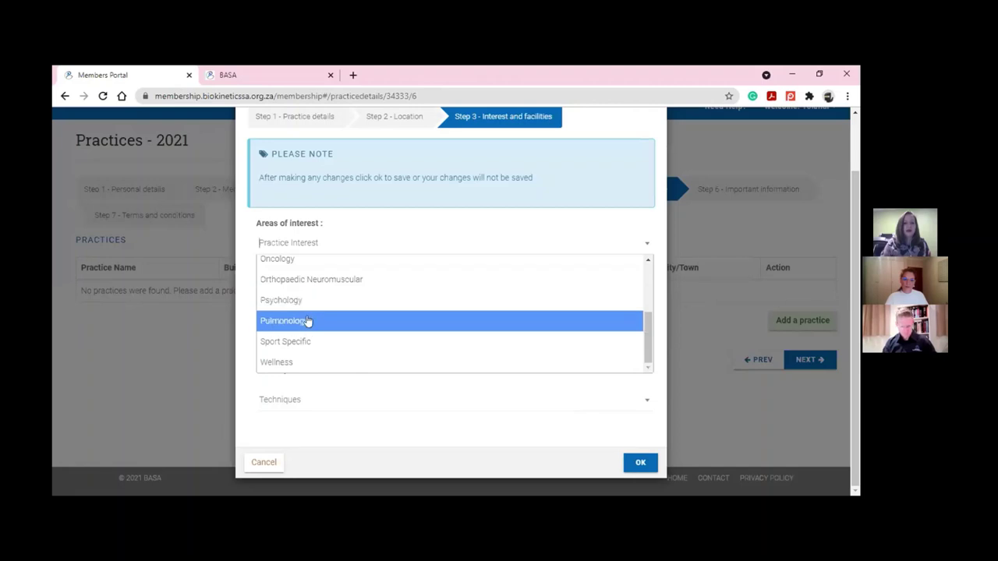
{"action": "left_click", "coordinate": [318, 320]}
{"action": "left_click", "coordinate": [405, 285]}
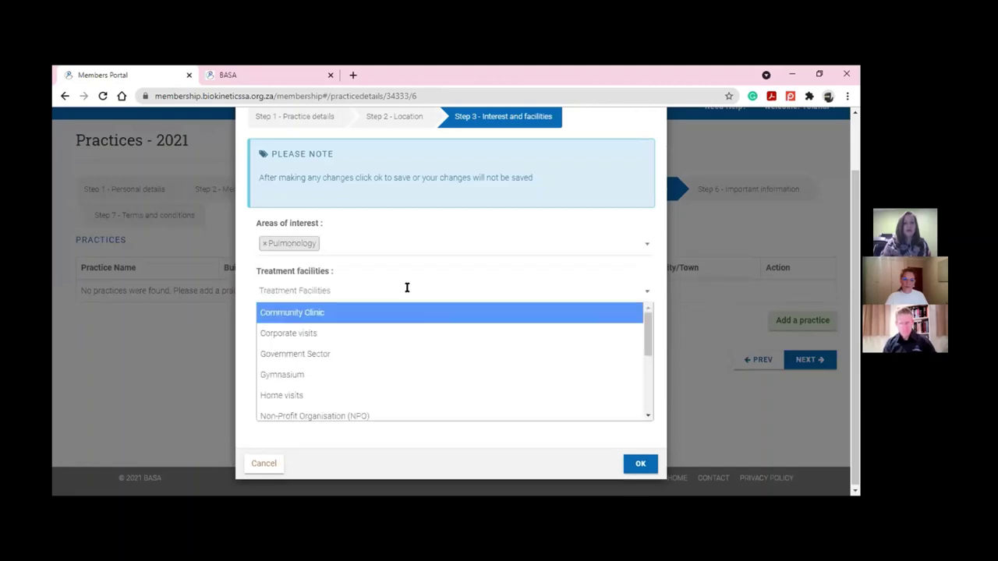
{"action": "scroll", "coordinate": [339, 372], "scroll_direction": "down", "scroll_amount": 1}
{"action": "left_click", "coordinate": [337, 377]}
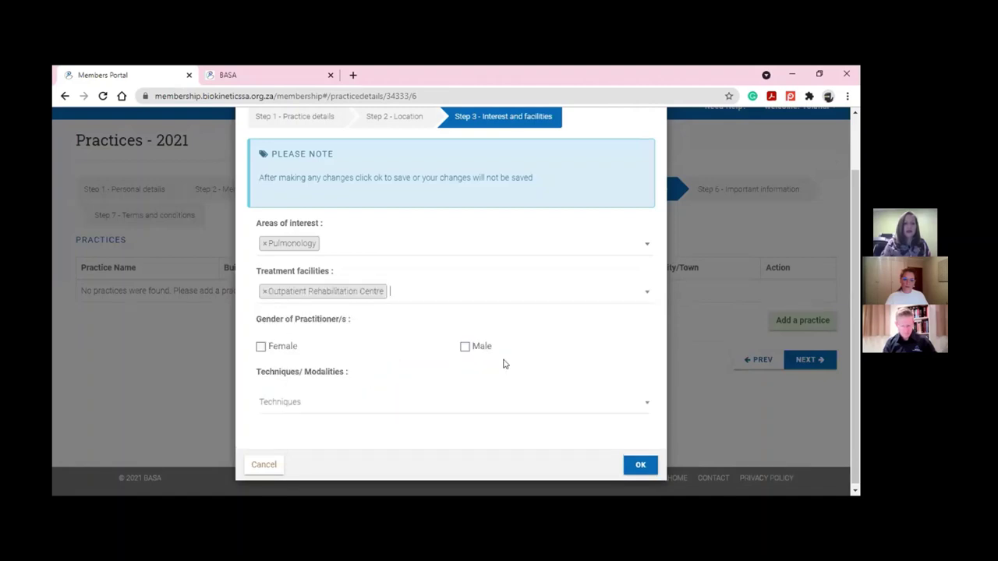
Mark Female, add Strength: Isometric and Balancing techniques, save the BioSense practice, and continue
{"action": "left_click", "coordinate": [262, 347]}
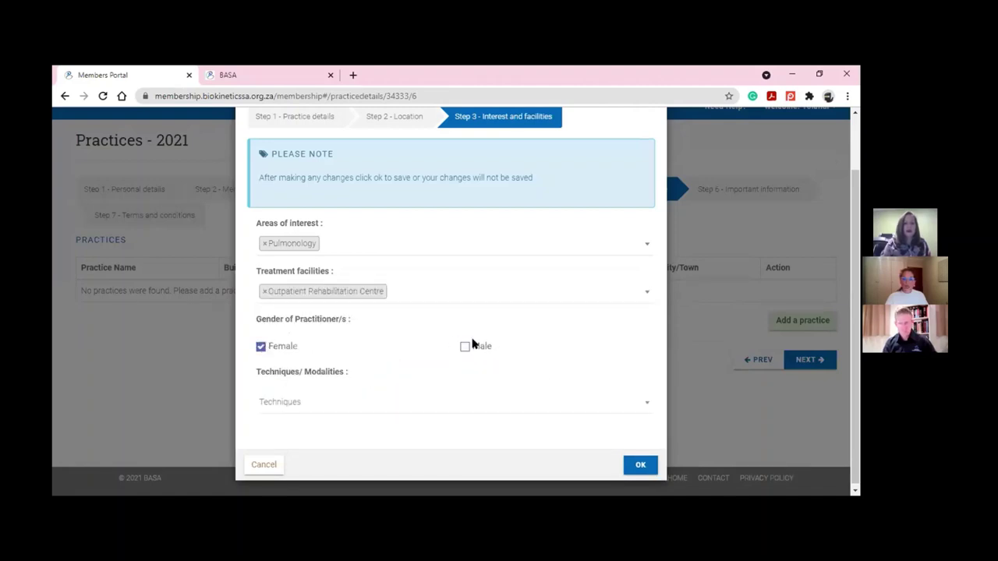
{"action": "left_click", "coordinate": [430, 399]}
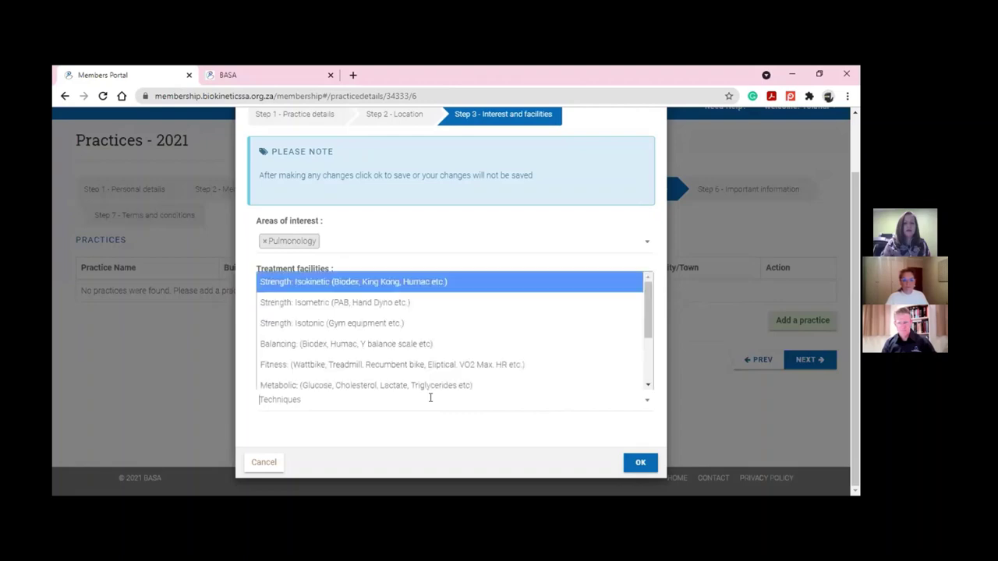
{"action": "left_click", "coordinate": [384, 303]}
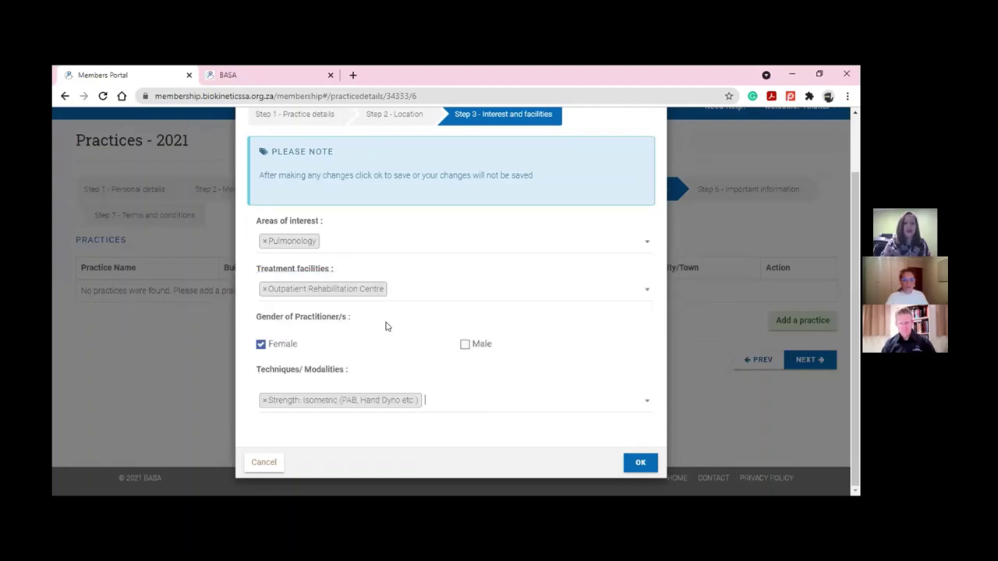
{"action": "left_click", "coordinate": [411, 406]}
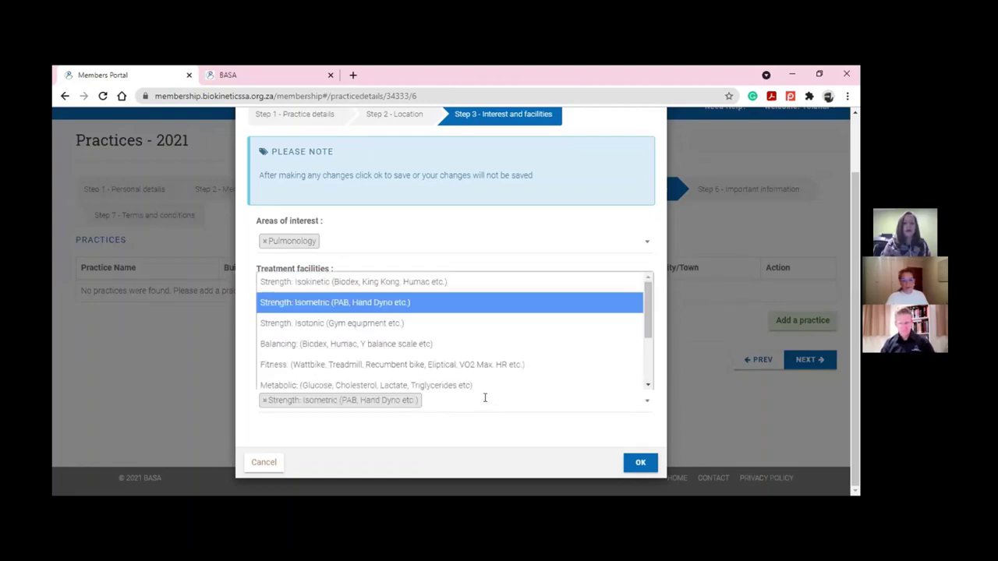
{"action": "left_click", "coordinate": [433, 343]}
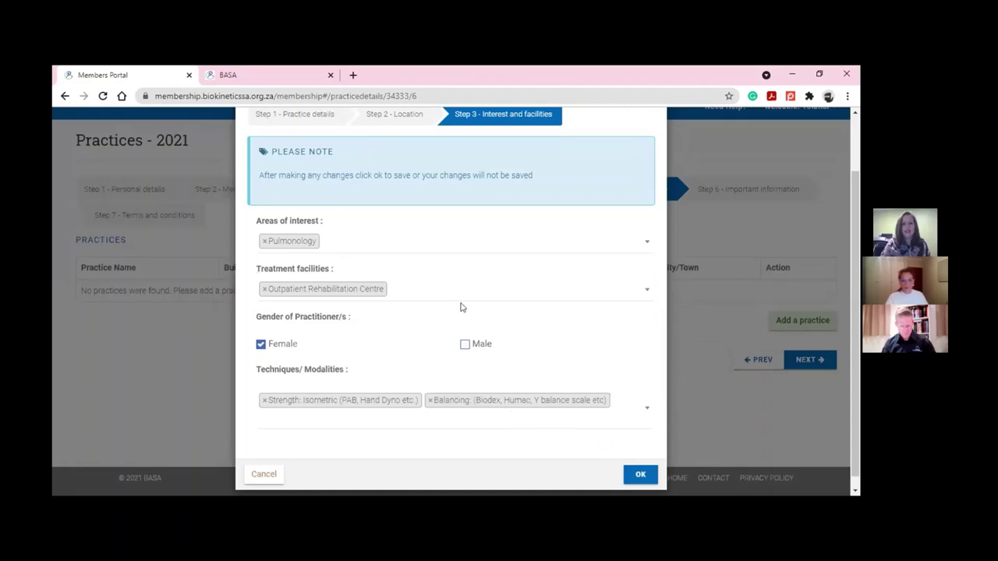
{"action": "left_click", "coordinate": [639, 474]}
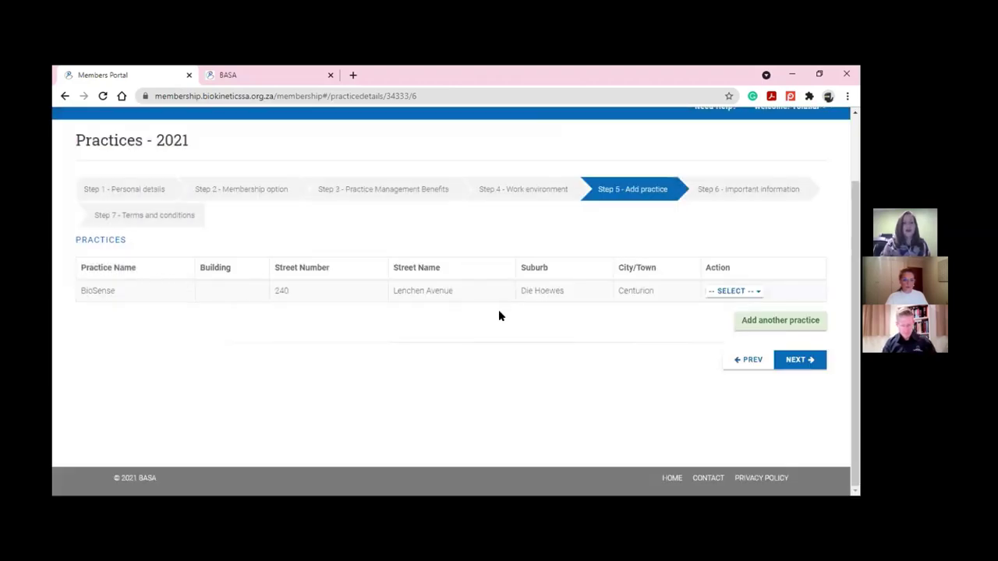
{"action": "left_click", "coordinate": [725, 295]}
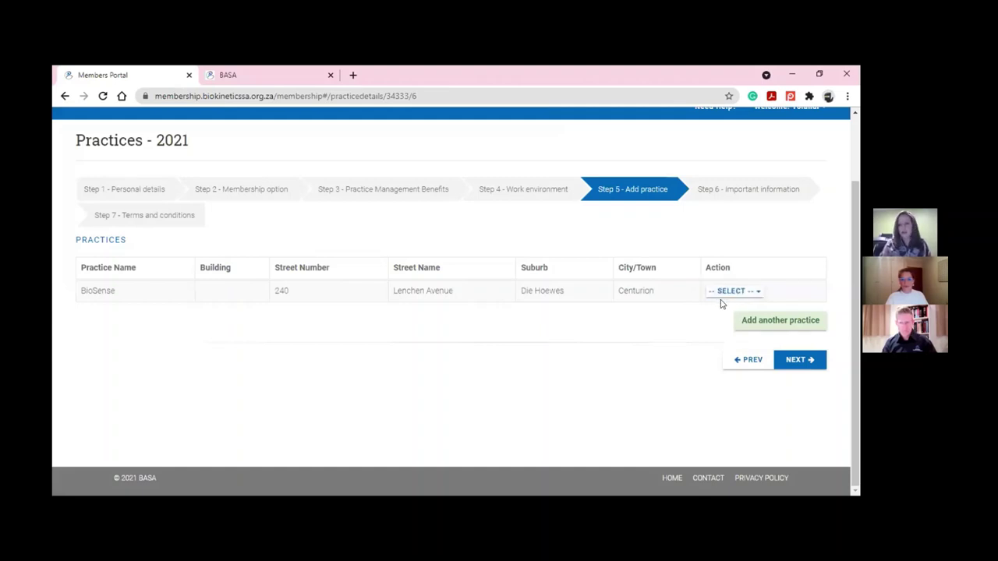
{"action": "left_click", "coordinate": [801, 360]}
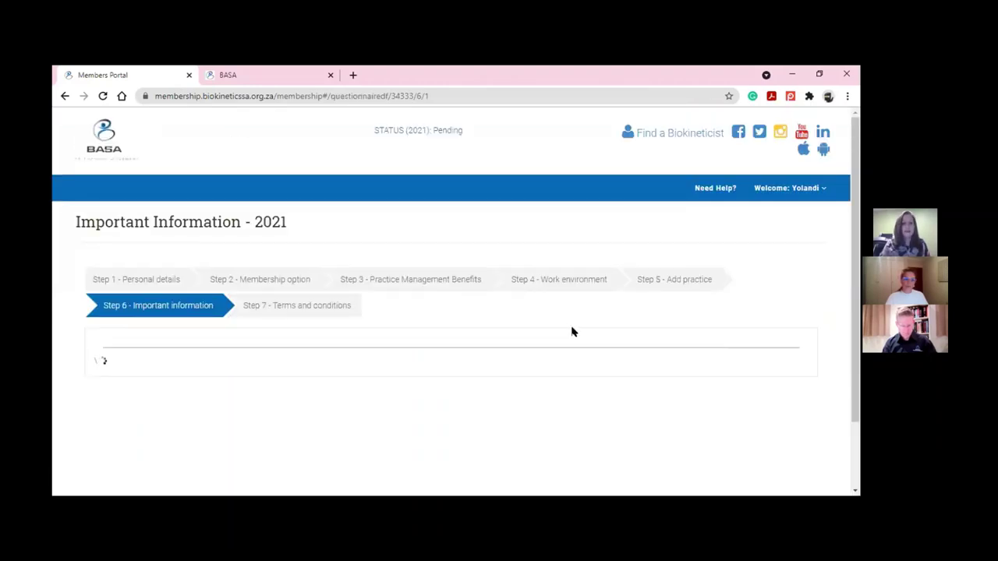
Answer No to Important Information questions 1.1, 1.2 and 1.4
{"action": "scroll", "coordinate": [415, 321], "scroll_direction": "down", "scroll_amount": 2}
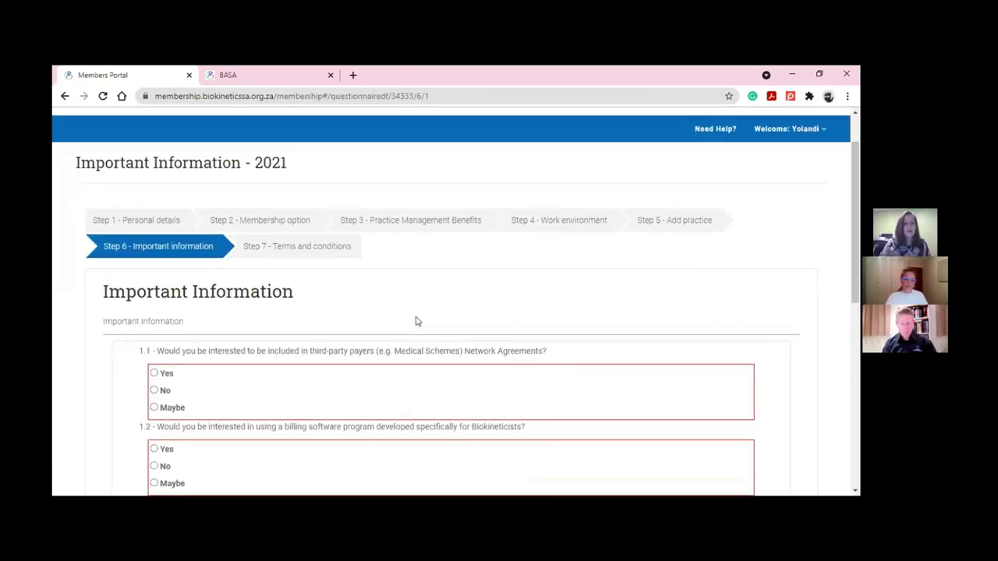
{"action": "scroll", "coordinate": [416, 321], "scroll_direction": "down", "scroll_amount": 2}
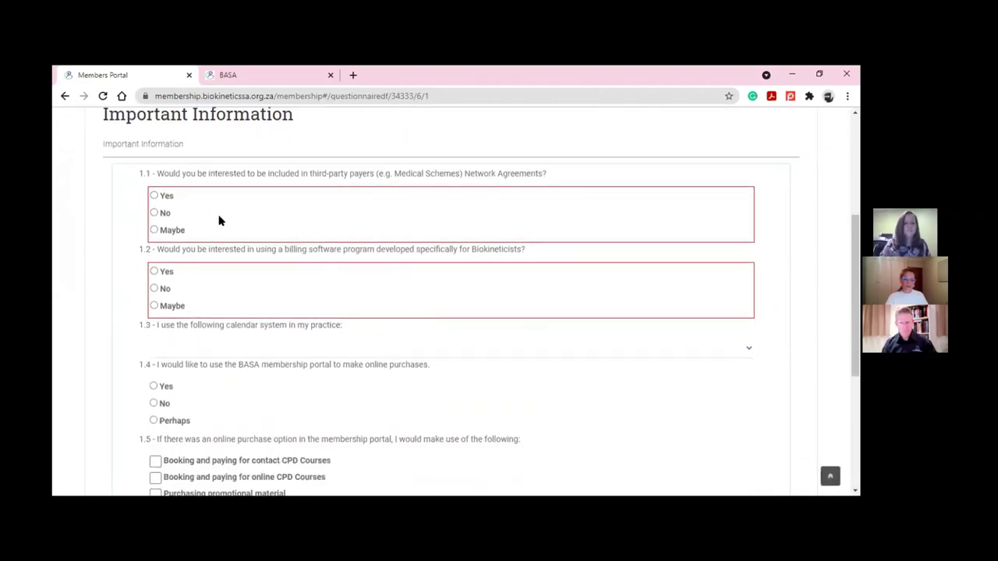
{"action": "left_click", "coordinate": [154, 213]}
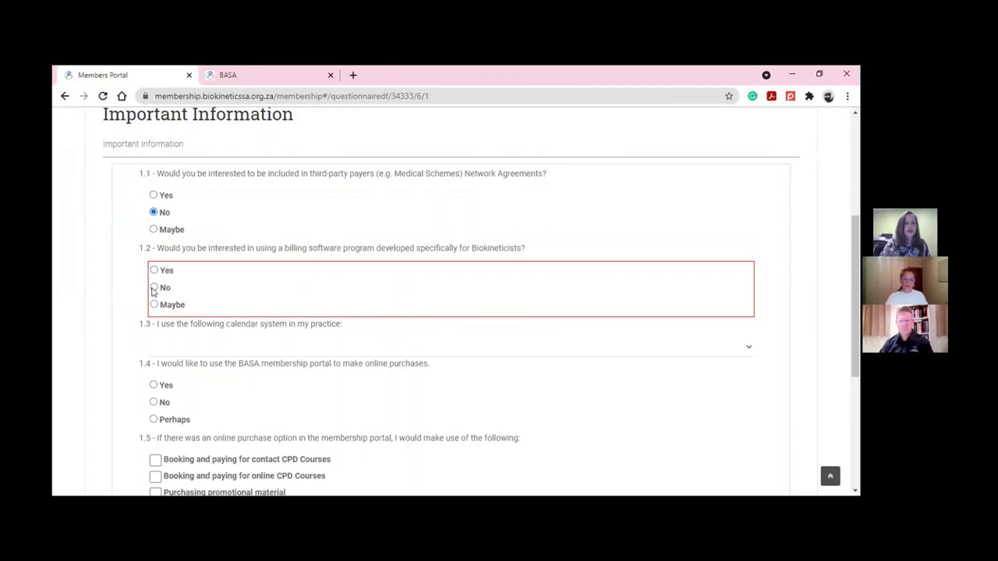
{"action": "left_click", "coordinate": [153, 287]}
{"action": "scroll", "coordinate": [152, 287], "scroll_direction": "down", "scroll_amount": 2}
{"action": "left_click", "coordinate": [154, 283]}
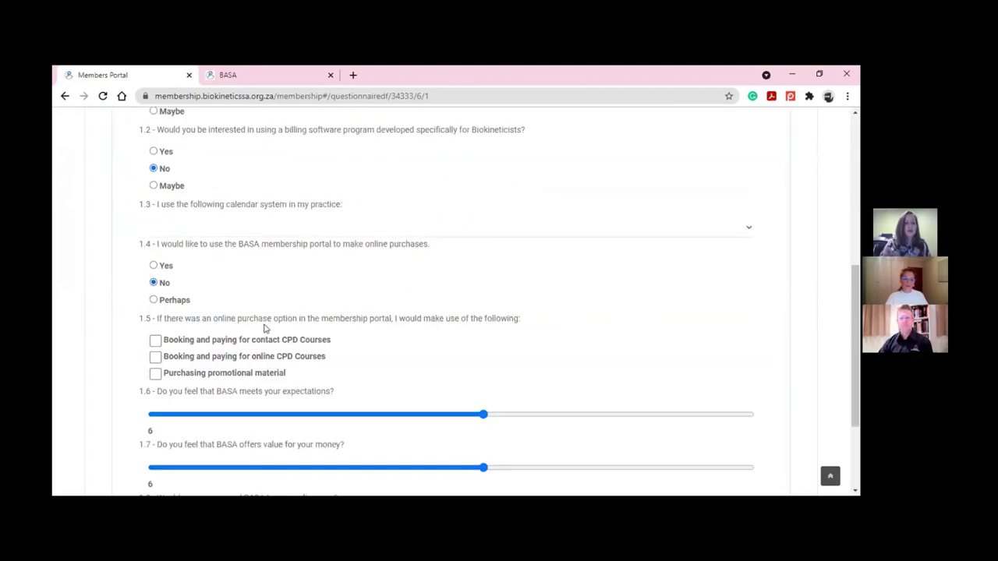
{"action": "scroll", "coordinate": [257, 319], "scroll_direction": "down", "scroll_amount": 2}
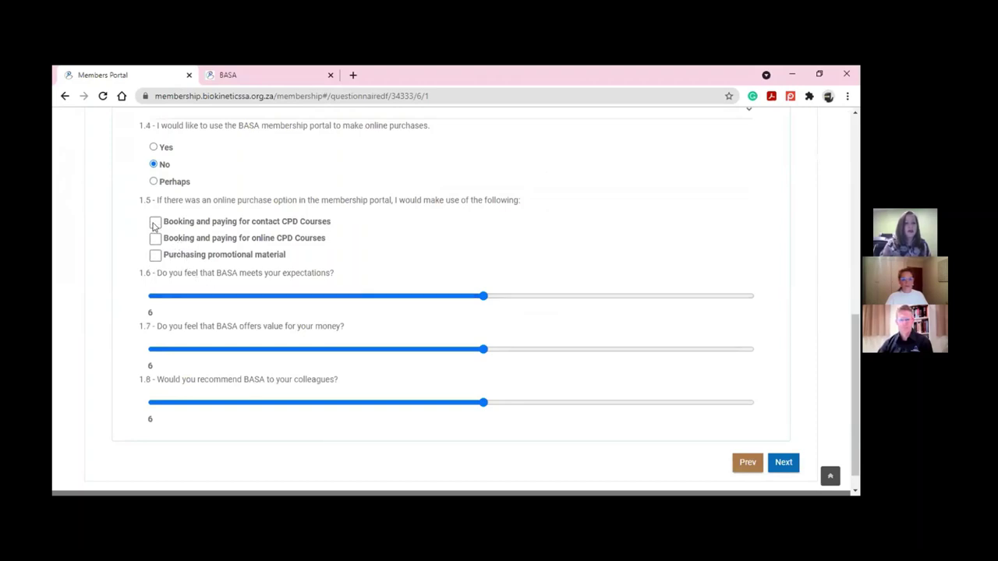
Opt into contact CPD Courses, rate expectations and value for money at 10, and submit
{"action": "left_click", "coordinate": [154, 223]}
{"action": "scroll", "coordinate": [273, 311], "scroll_direction": "down", "scroll_amount": 2}
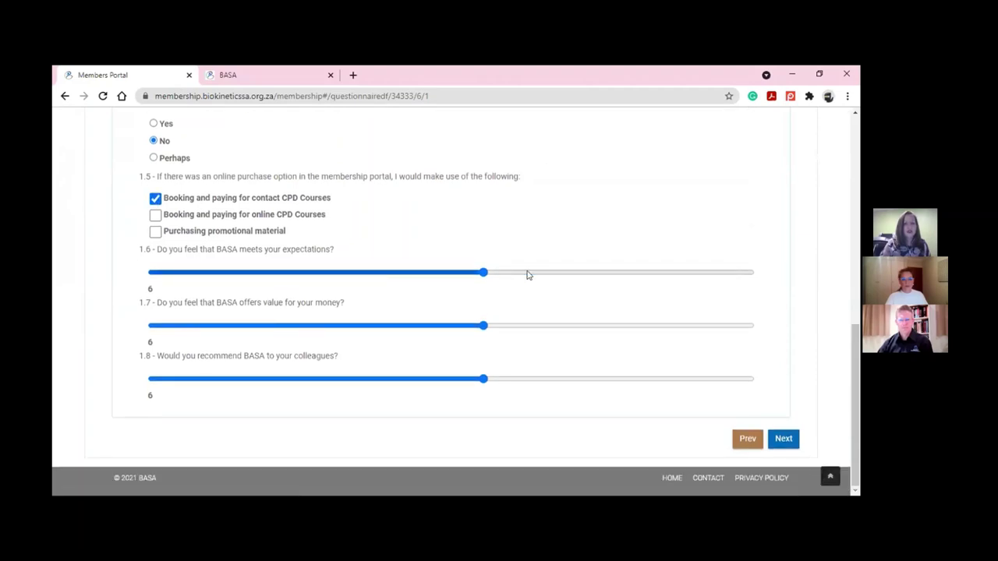
{"action": "left_click_drag", "start_coordinate": [484, 272], "coordinate": [808, 296]}
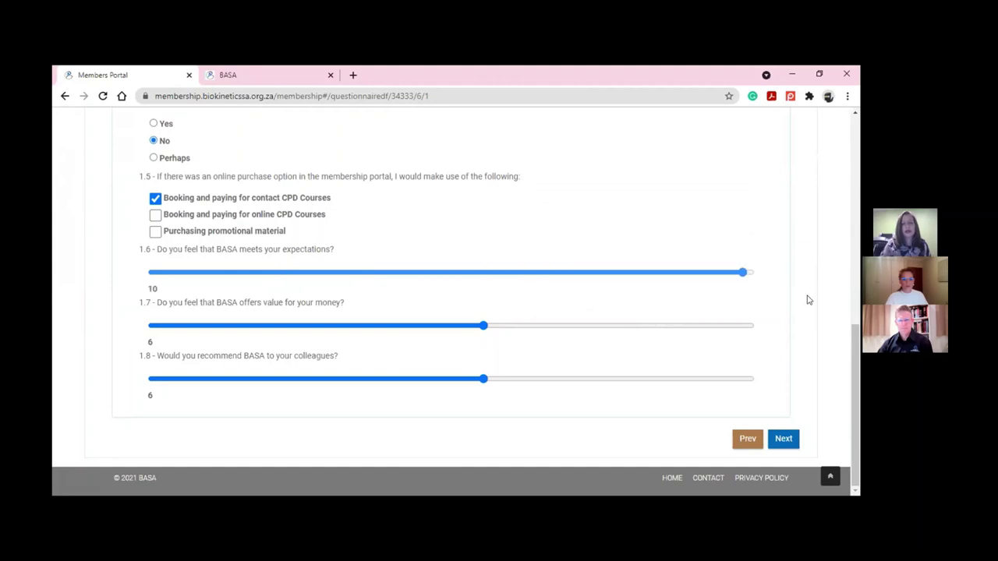
{"action": "left_click_drag", "start_coordinate": [481, 325], "coordinate": [772, 337]}
{"action": "left_click", "coordinate": [784, 439]}
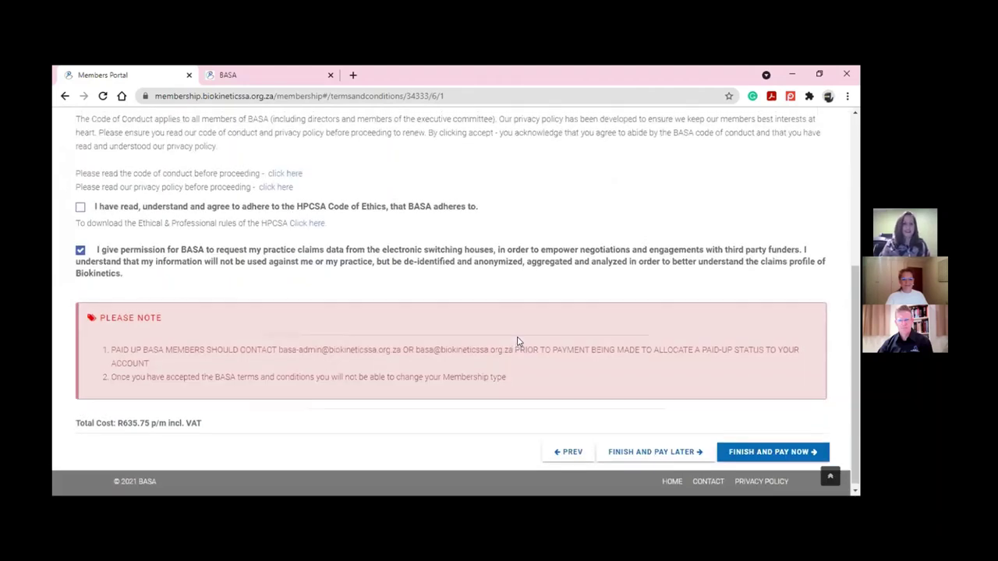
Accept the BASA Terms and Conditions and HPCSA Code of Ethics, then finish and pay
{"action": "scroll", "coordinate": [517, 340], "scroll_direction": "up", "scroll_amount": 3}
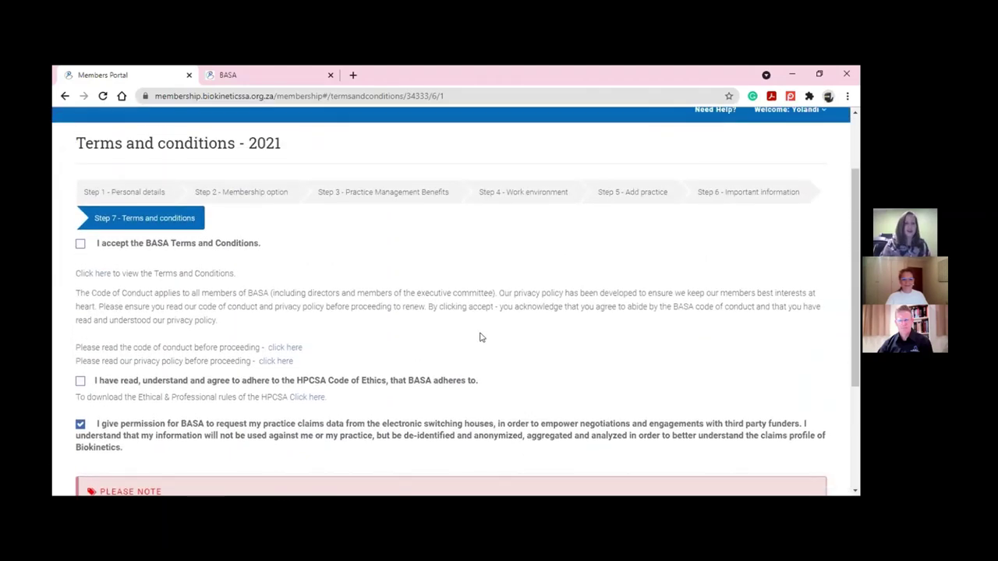
{"action": "left_click", "coordinate": [81, 244]}
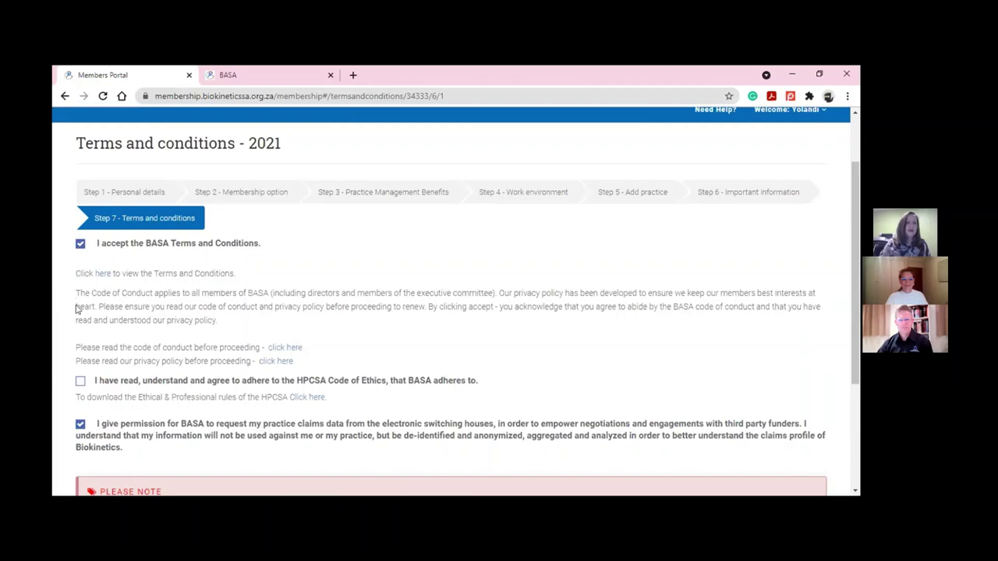
{"action": "left_click", "coordinate": [80, 382]}
{"action": "scroll", "coordinate": [195, 380], "scroll_direction": "down", "scroll_amount": 3}
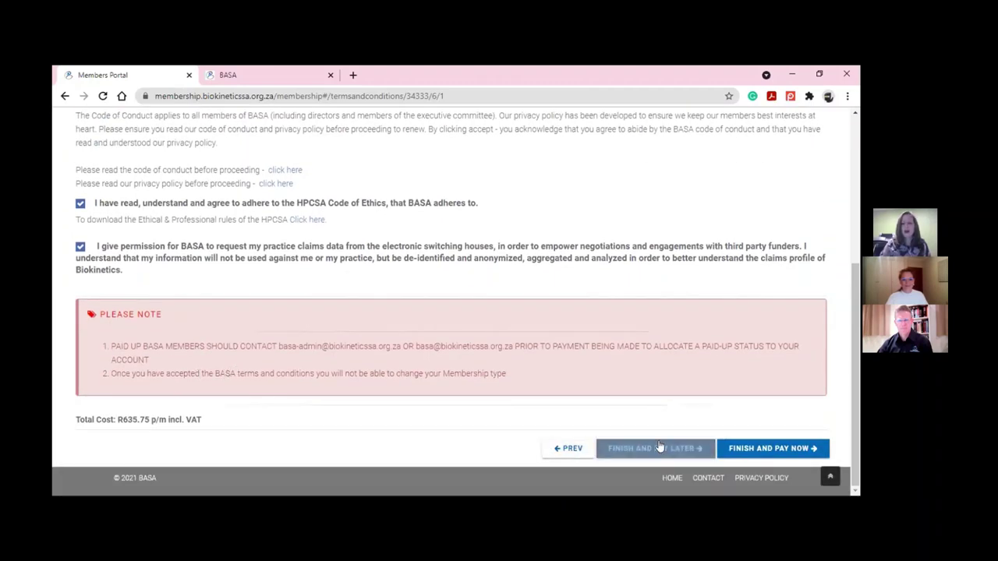
{"action": "left_click", "coordinate": [757, 444]}
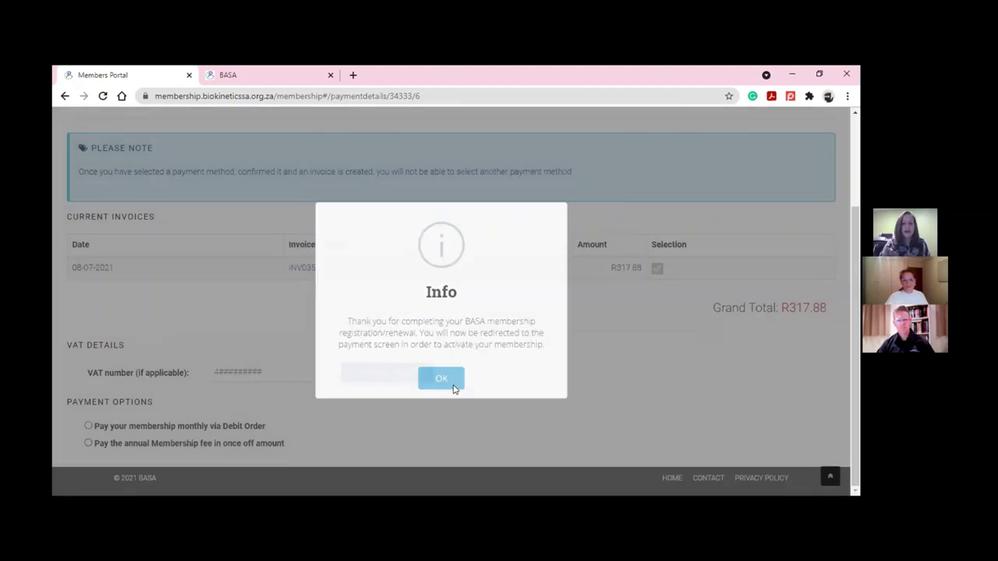
Dismiss the thank-you notice, review the 08-07-2021 invoice, and open the Welcome account menu
{"action": "left_click", "coordinate": [448, 382]}
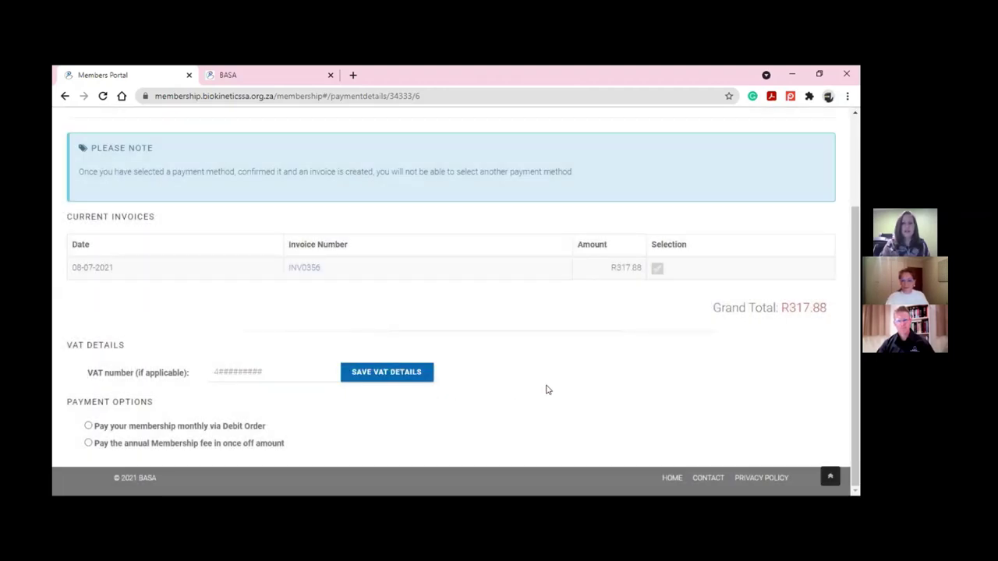
{"action": "scroll", "coordinate": [547, 389], "scroll_direction": "up", "scroll_amount": 2}
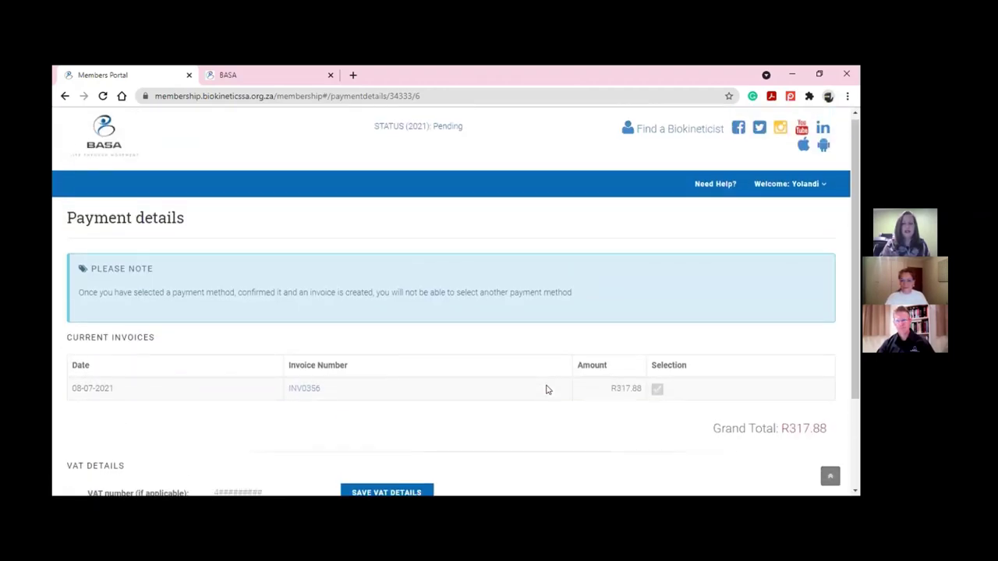
{"action": "scroll", "coordinate": [547, 390], "scroll_direction": "down", "scroll_amount": 1}
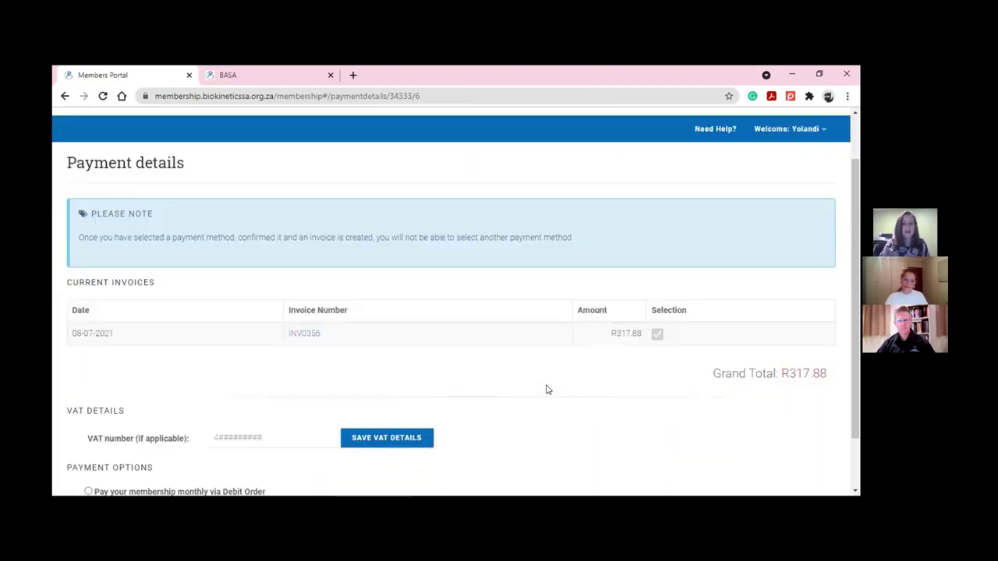
{"action": "scroll", "coordinate": [547, 390], "scroll_direction": "down", "scroll_amount": 1}
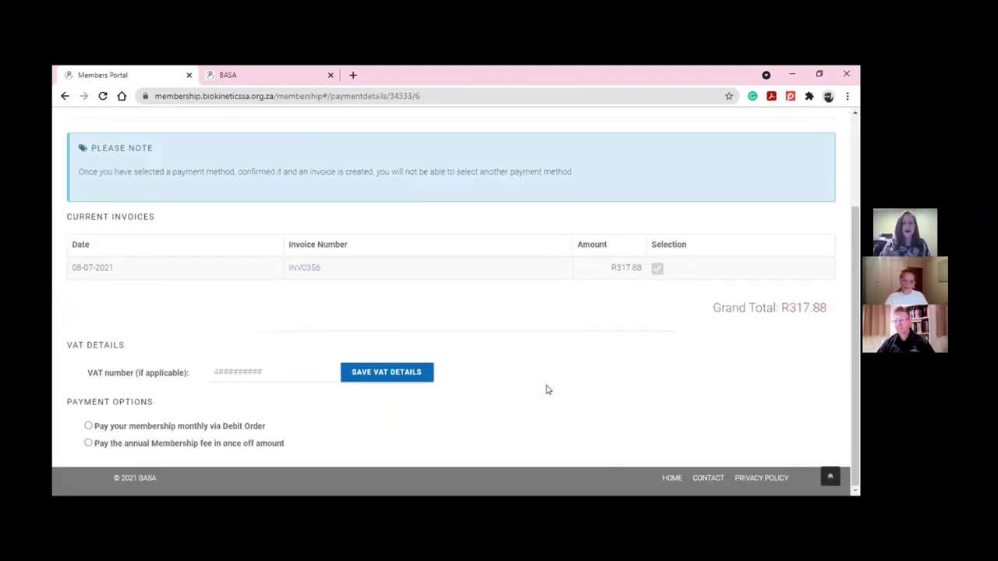
{"action": "scroll", "coordinate": [547, 389], "scroll_direction": "up", "scroll_amount": 2}
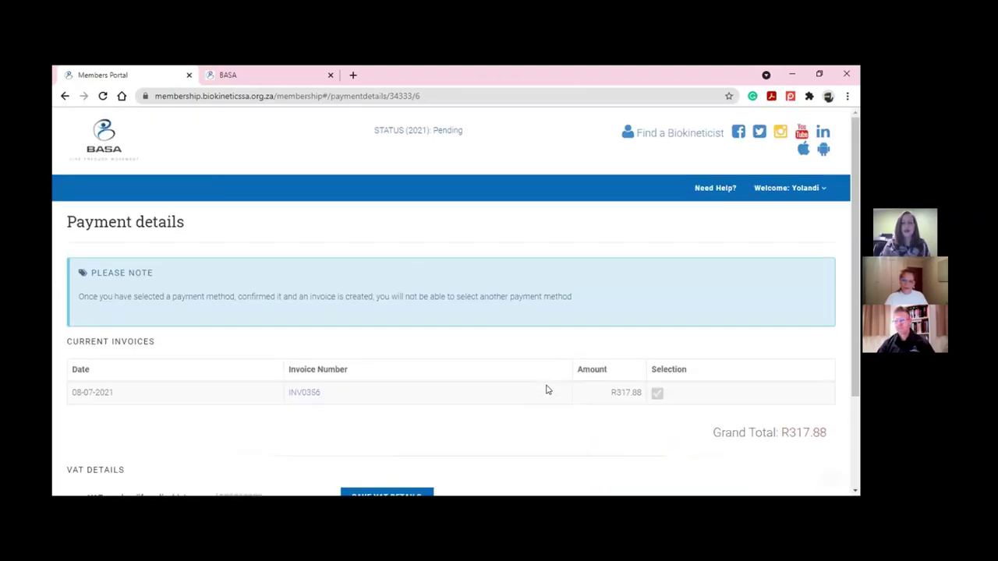
{"action": "left_click", "coordinate": [795, 196]}
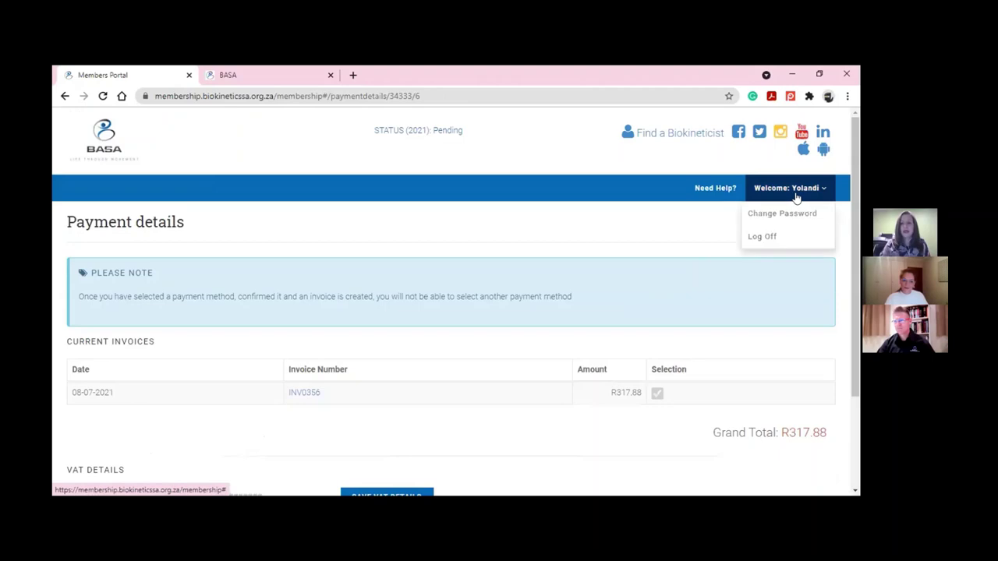
Log off via the Welcome menu, then log back in by entering the account password
{"action": "left_click", "coordinate": [767, 240]}
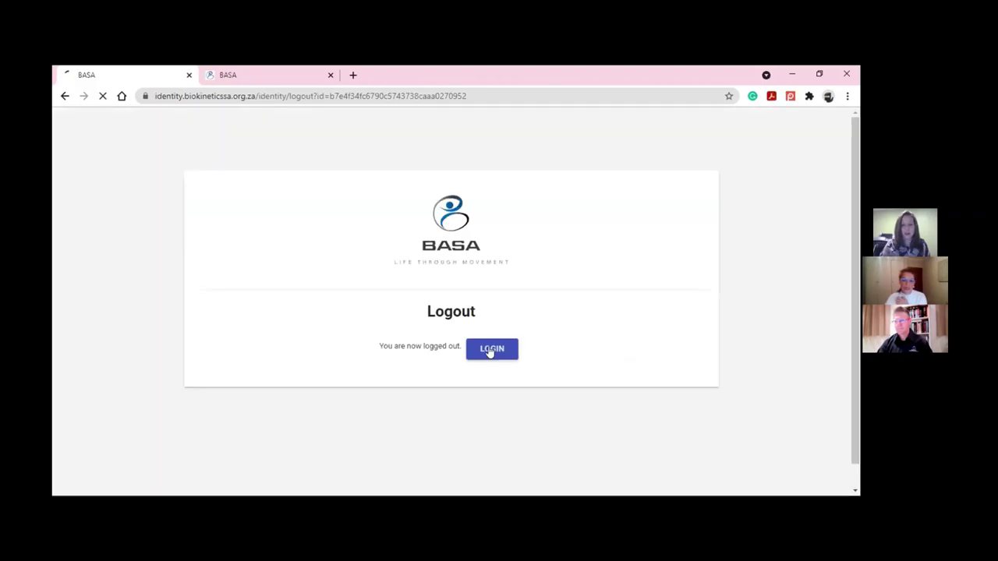
{"action": "left_click", "coordinate": [489, 350]}
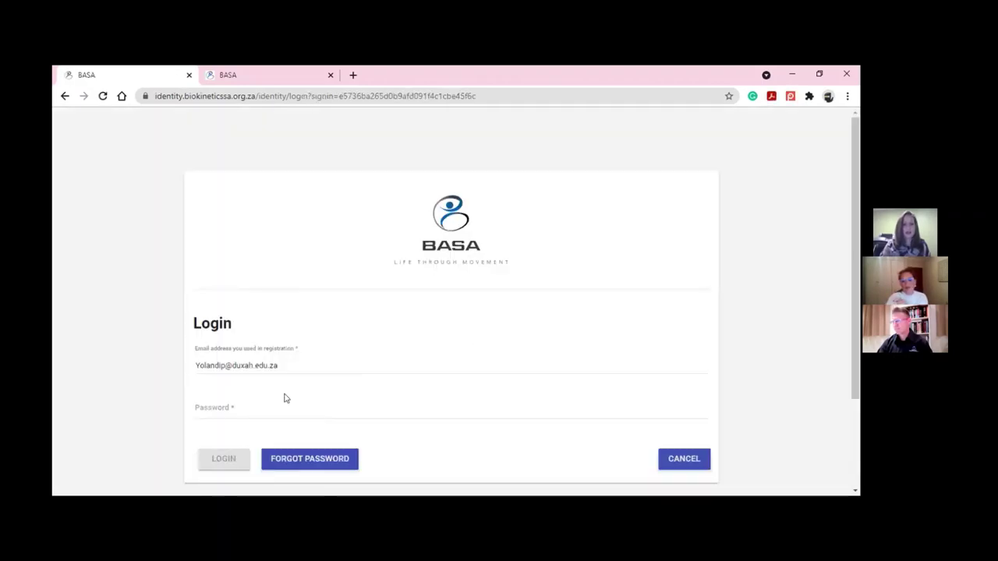
{"action": "left_click", "coordinate": [275, 404]}
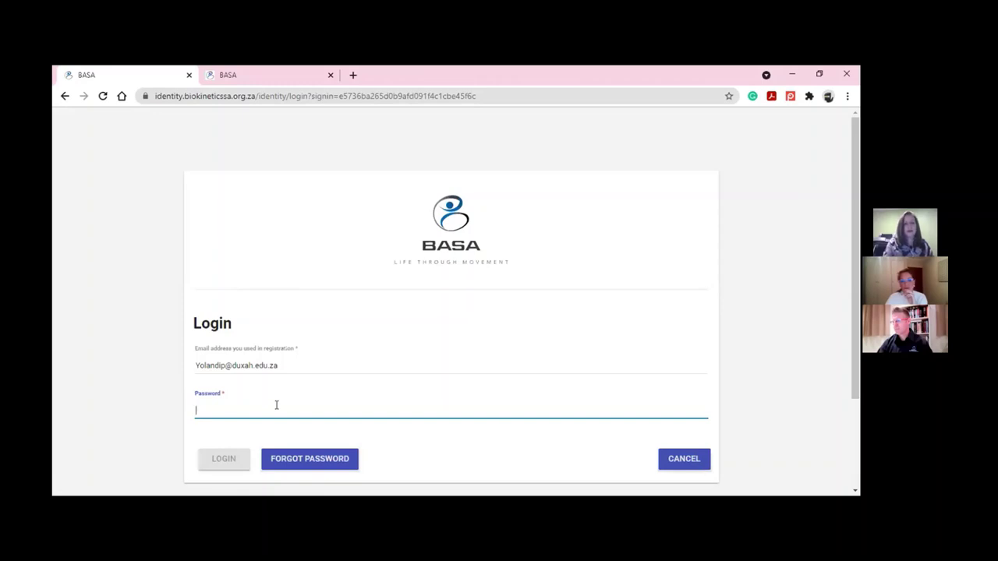
{"action": "type", "text": "*"}
{"action": "key", "text": "BackSpace"}
{"action": "type", "text": "*"}
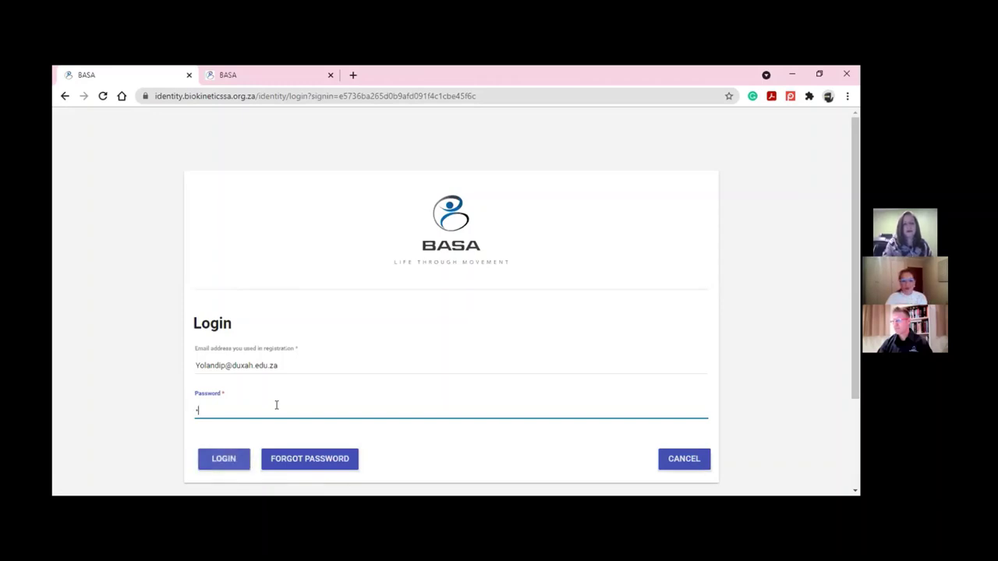
{"action": "type", "text": "*******"}
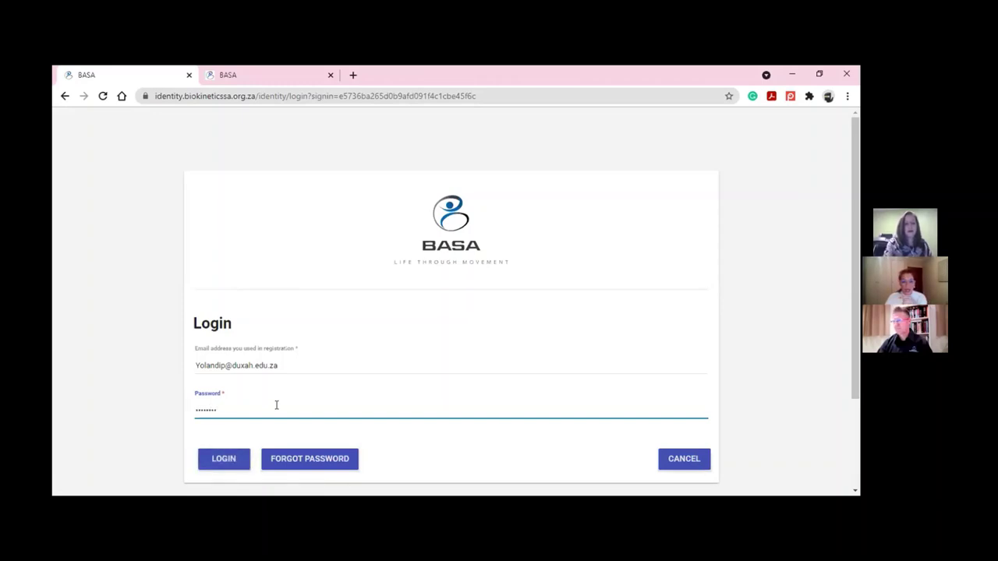
{"action": "type", "text": "*"}
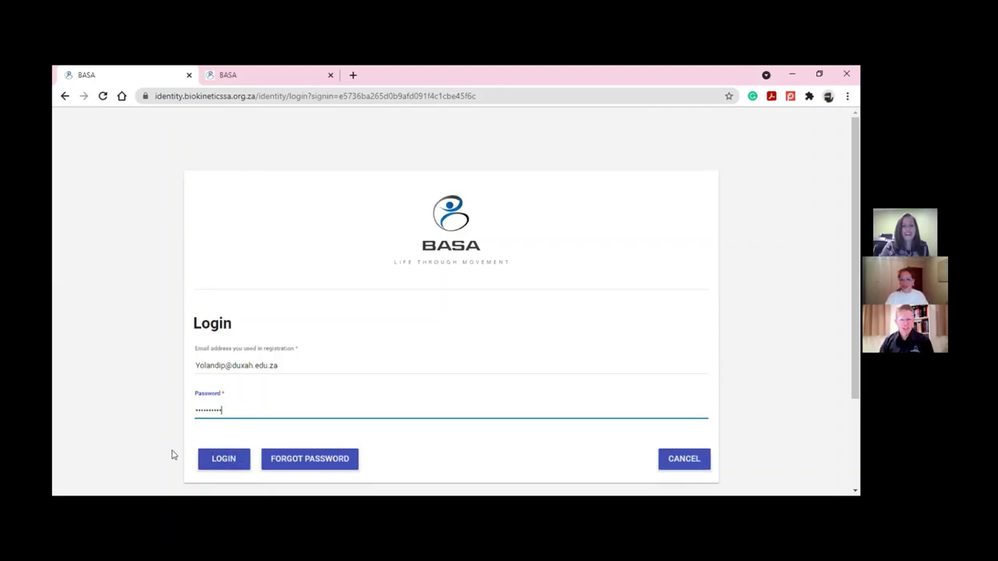
{"action": "left_click", "coordinate": [218, 461]}
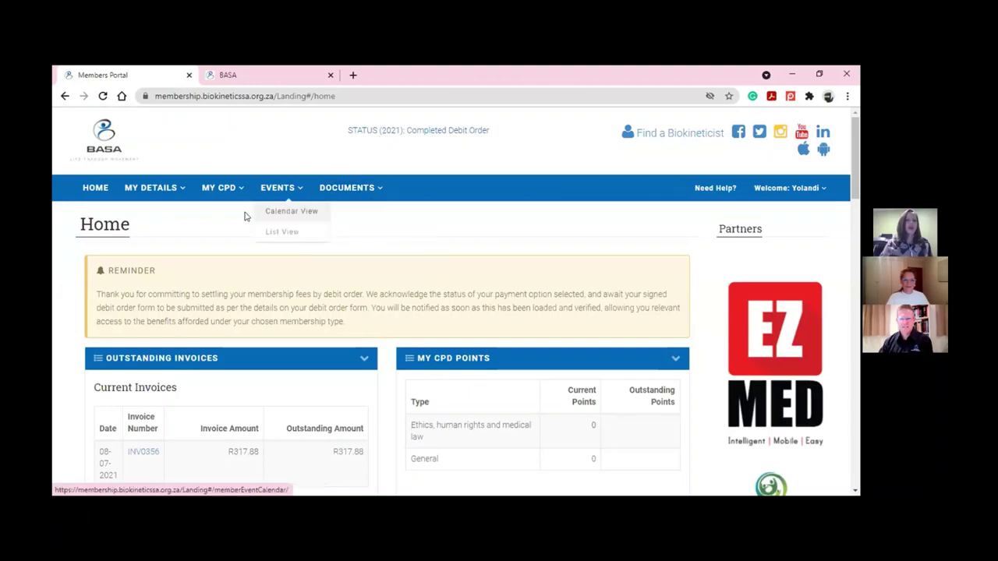
Look over the DOCUMENTS and MY DETAILS menus and scroll down to the MY CPD POINTS panel
{"action": "mouse_move", "coordinate": [357, 181]}
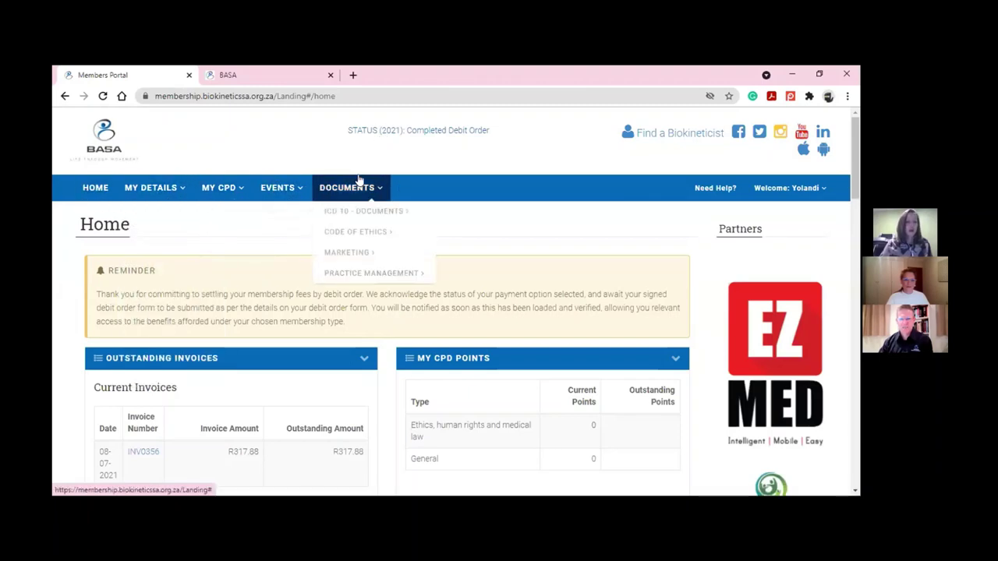
{"action": "scroll", "coordinate": [352, 185], "scroll_direction": "down", "scroll_amount": 1}
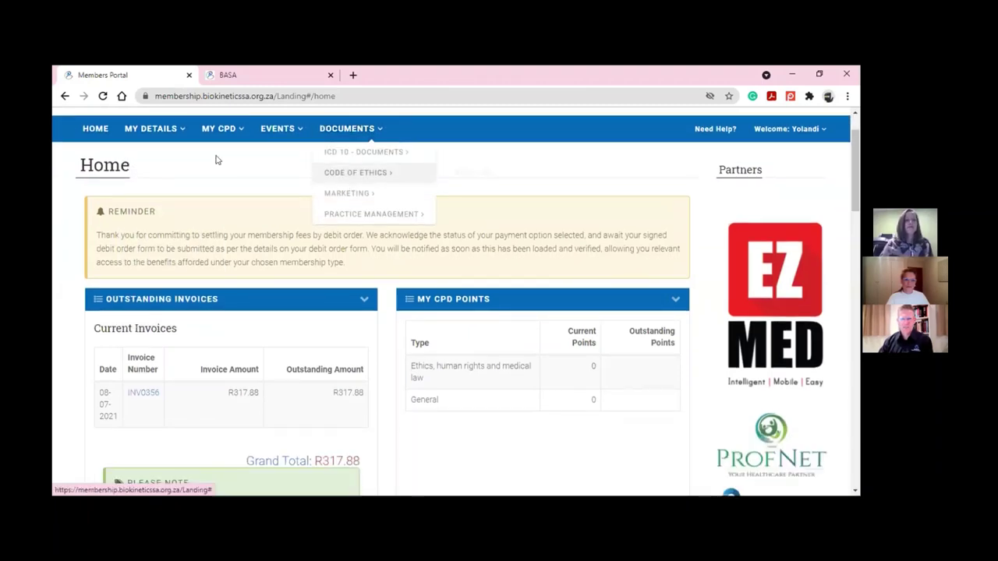
{"action": "mouse_move", "coordinate": [173, 142]}
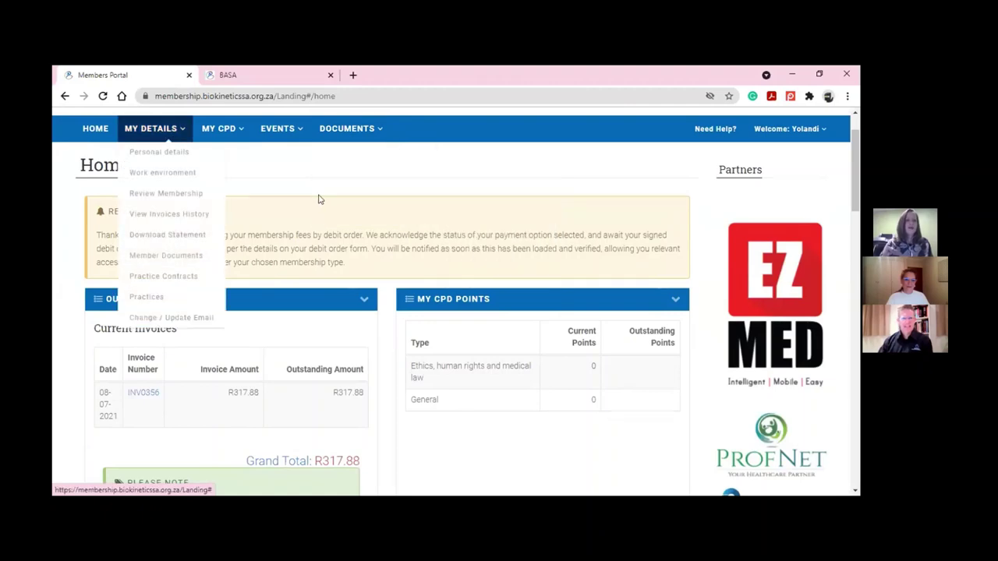
{"action": "scroll", "coordinate": [327, 195], "scroll_direction": "down", "scroll_amount": 1}
{"action": "scroll", "coordinate": [329, 195], "scroll_direction": "down", "scroll_amount": 1}
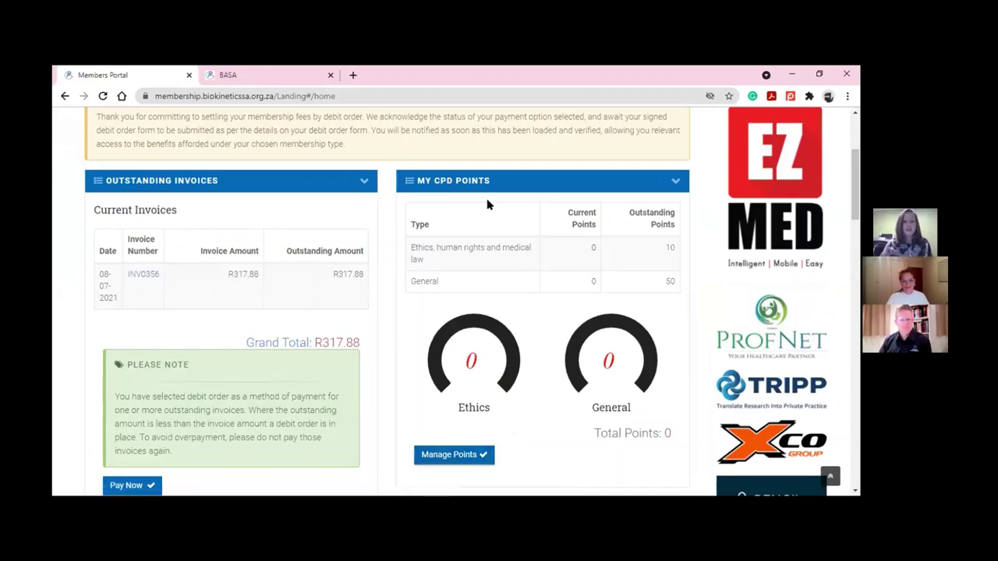
{"action": "scroll", "coordinate": [464, 260], "scroll_direction": "down", "scroll_amount": 3}
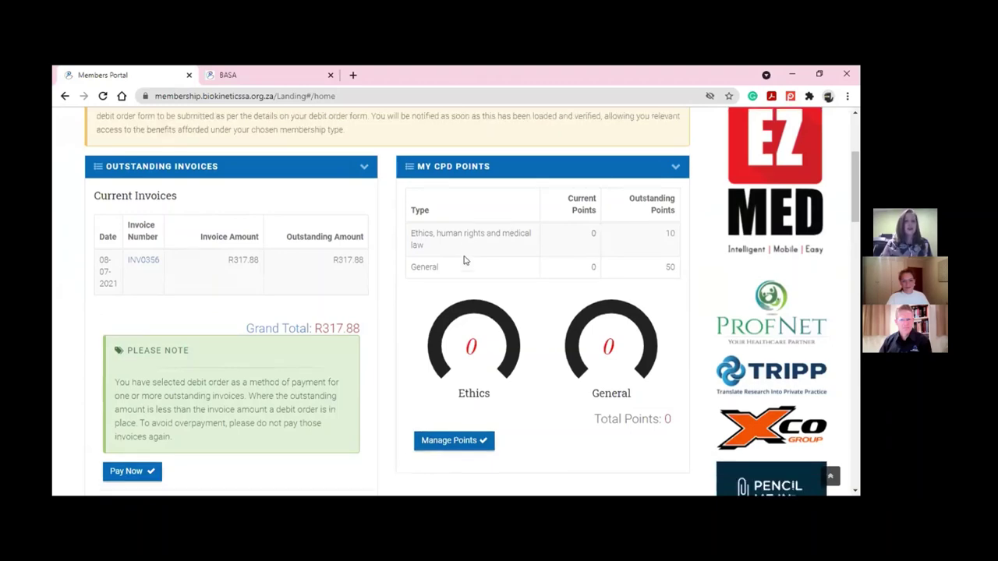
{"action": "scroll", "coordinate": [463, 260], "scroll_direction": "down", "scroll_amount": 3}
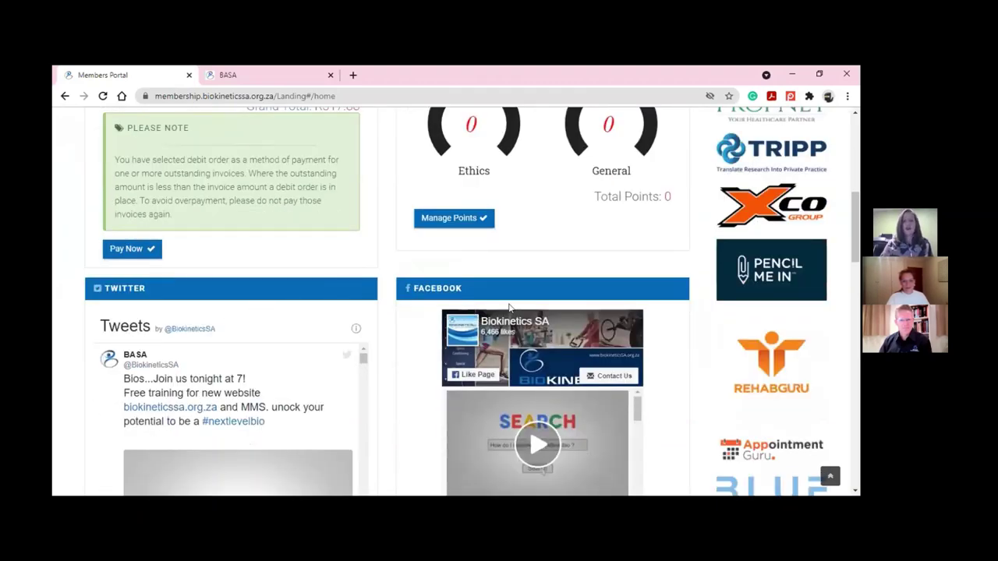
{"action": "scroll", "coordinate": [507, 311], "scroll_direction": "down", "scroll_amount": 3}
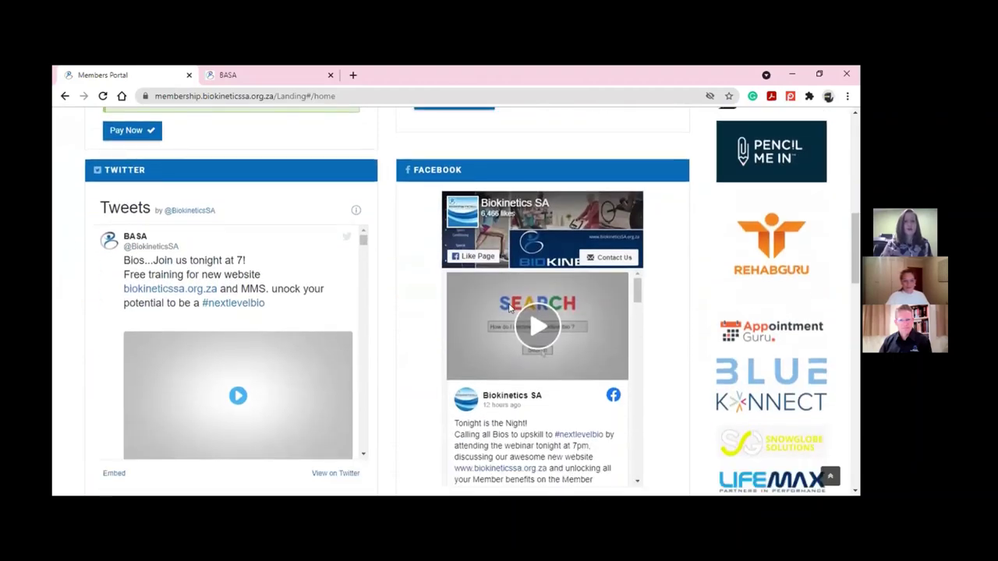
{"action": "scroll", "coordinate": [509, 308], "scroll_direction": "down", "scroll_amount": 1}
{"action": "scroll", "coordinate": [331, 290], "scroll_direction": "down", "scroll_amount": 1}
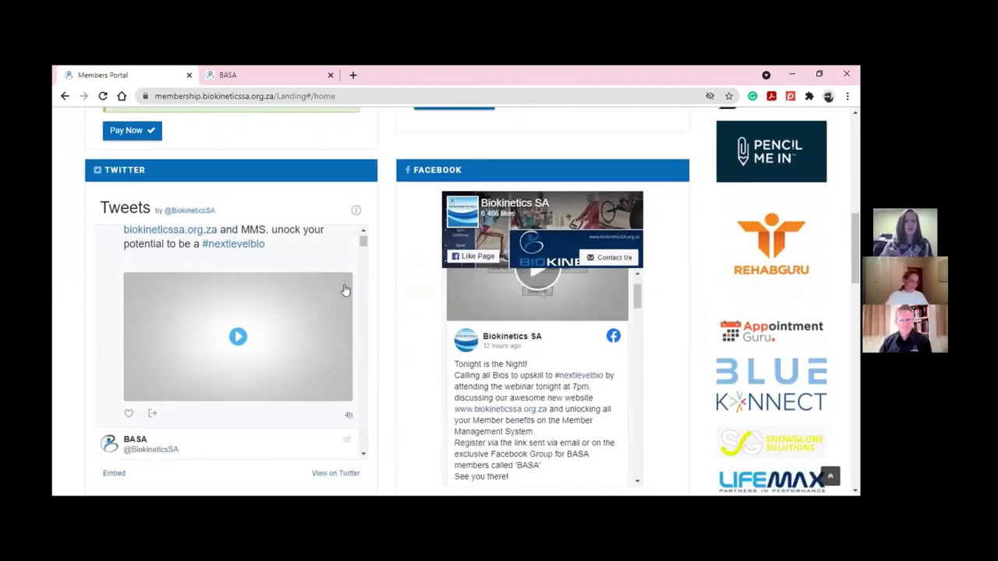
{"action": "scroll", "coordinate": [359, 304], "scroll_direction": "down", "scroll_amount": 2}
{"action": "scroll", "coordinate": [374, 312], "scroll_direction": "down", "scroll_amount": 4}
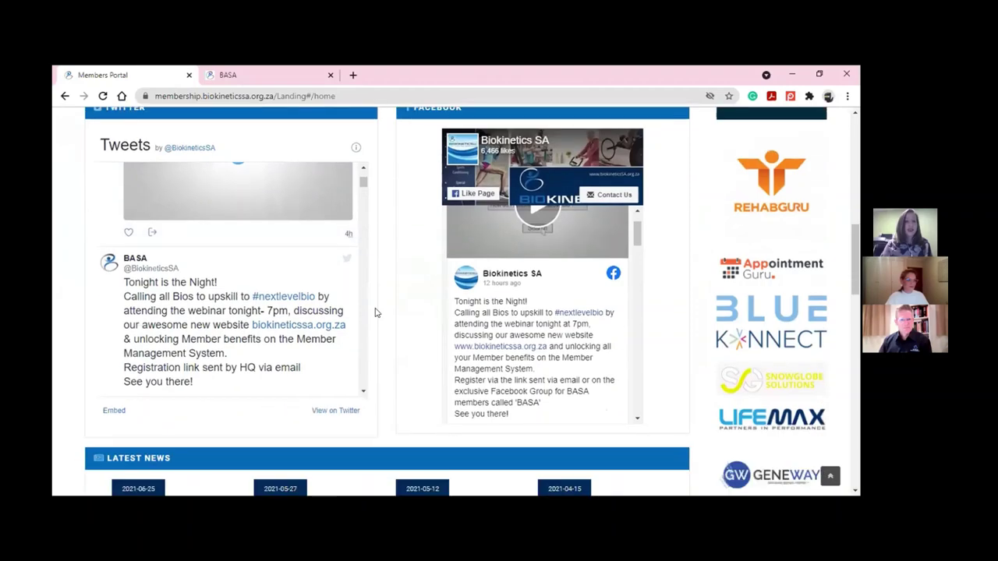
{"action": "scroll", "coordinate": [375, 313], "scroll_direction": "down", "scroll_amount": 9}
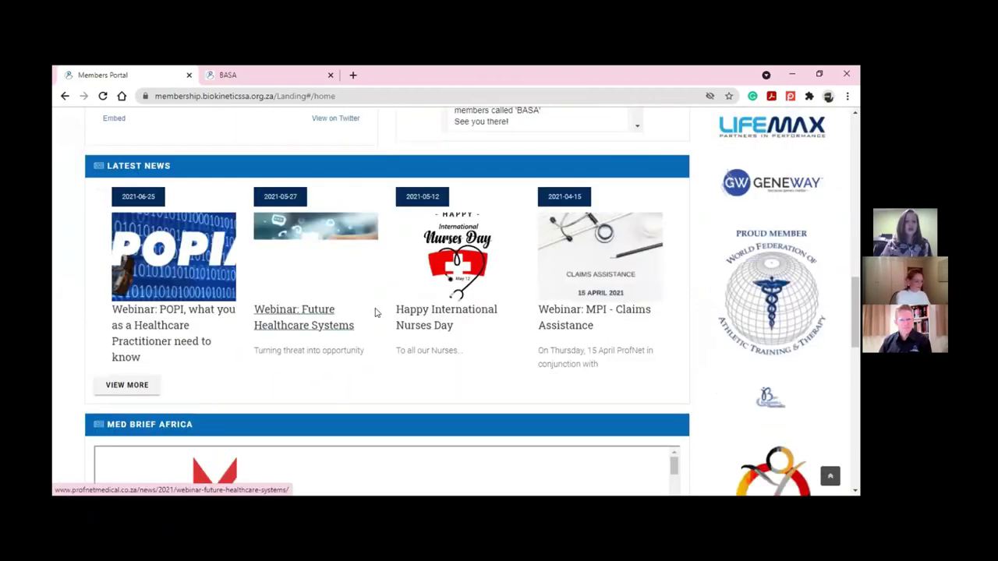
{"action": "scroll", "coordinate": [374, 312], "scroll_direction": "down", "scroll_amount": 8}
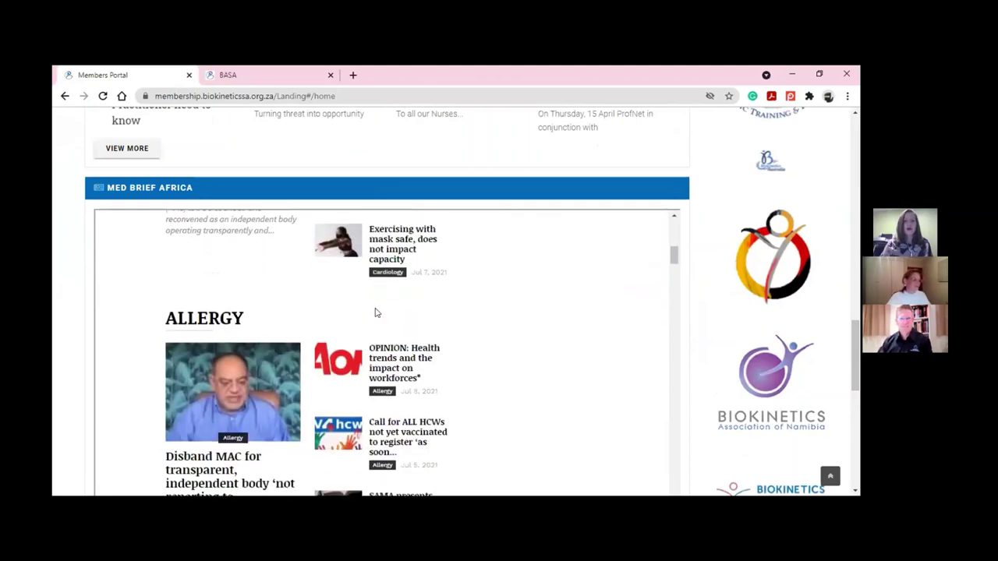
{"action": "scroll", "coordinate": [375, 313], "scroll_direction": "up", "scroll_amount": 7}
{"action": "scroll", "coordinate": [571, 260], "scroll_direction": "up", "scroll_amount": 3}
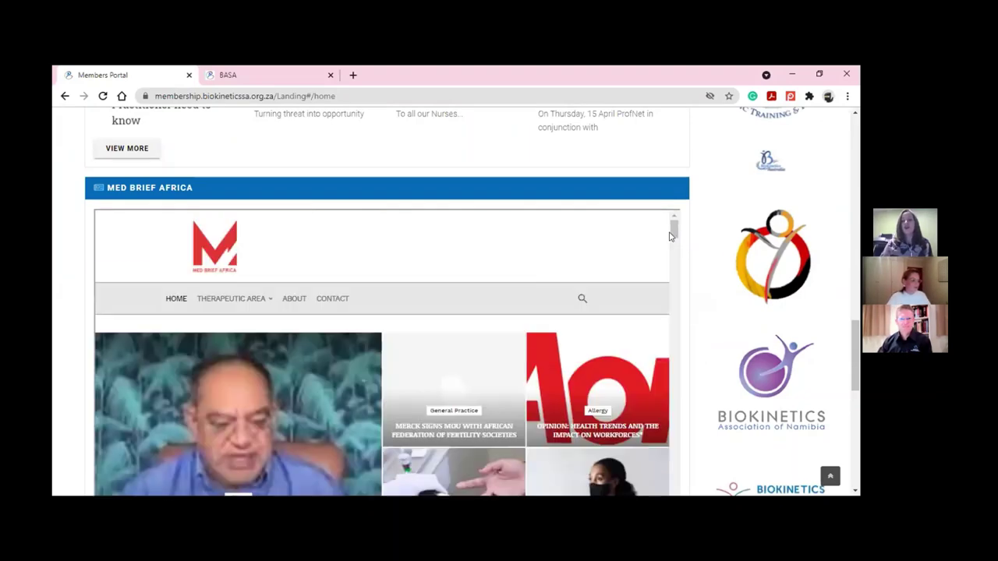
{"action": "scroll", "coordinate": [718, 234], "scroll_direction": "up", "scroll_amount": 6}
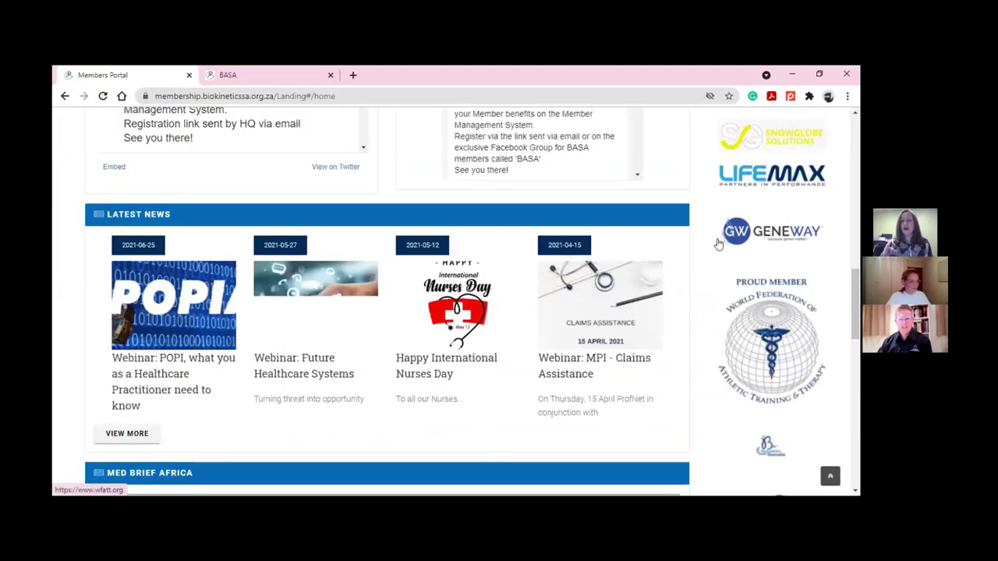
{"action": "scroll", "coordinate": [718, 241], "scroll_direction": "up", "scroll_amount": 1}
{"action": "scroll", "coordinate": [719, 244], "scroll_direction": "up", "scroll_amount": 10}
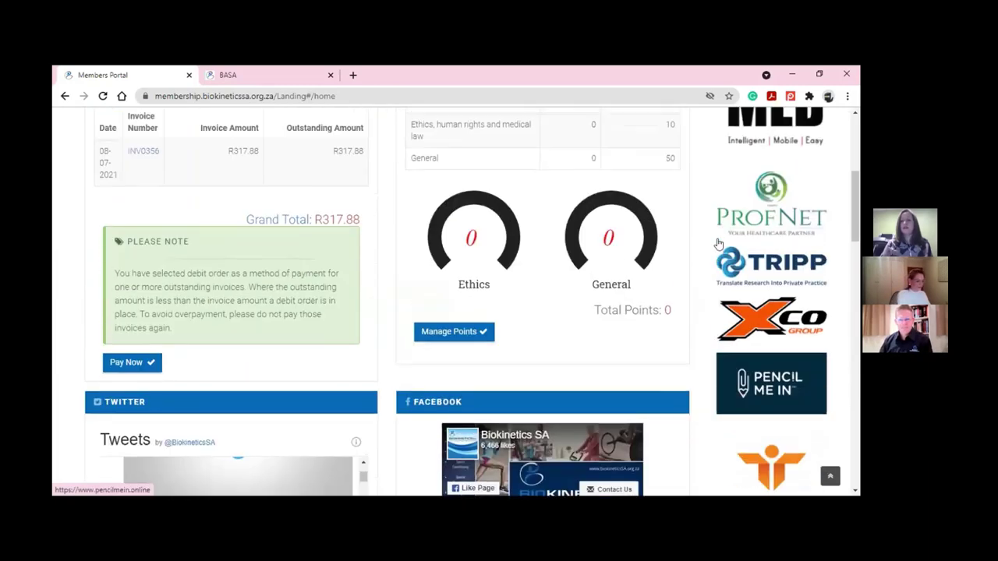
{"action": "scroll", "coordinate": [738, 250], "scroll_direction": "up", "scroll_amount": 1}
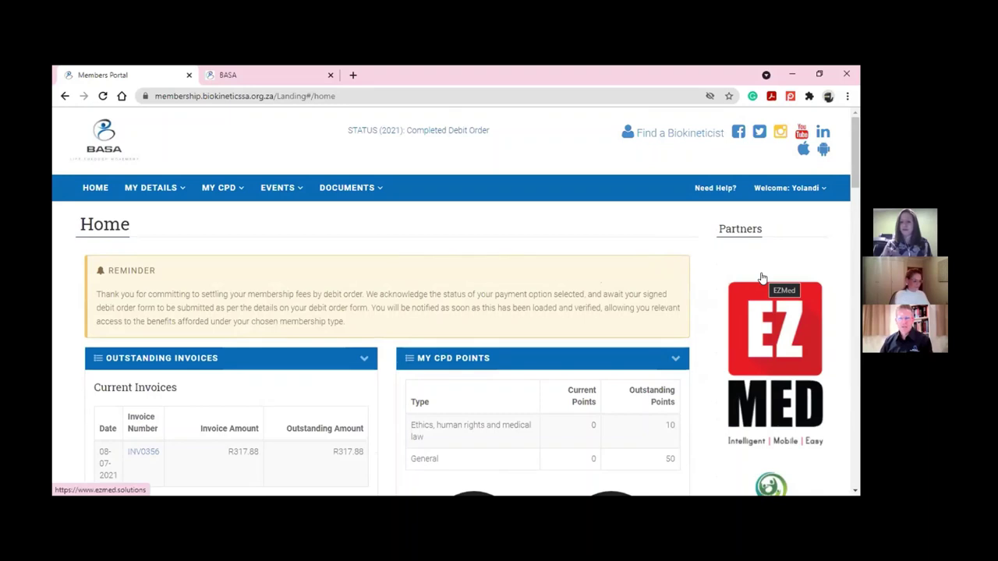
{"action": "scroll", "coordinate": [768, 285], "scroll_direction": "down", "scroll_amount": 1}
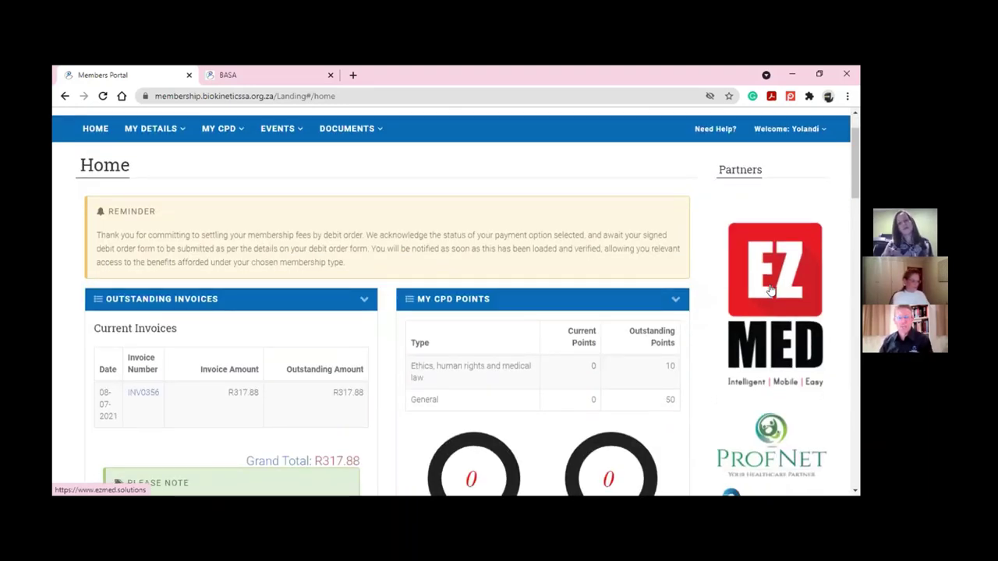
{"action": "scroll", "coordinate": [770, 290], "scroll_direction": "down", "scroll_amount": 1}
{"action": "scroll", "coordinate": [771, 290], "scroll_direction": "down", "scroll_amount": 2}
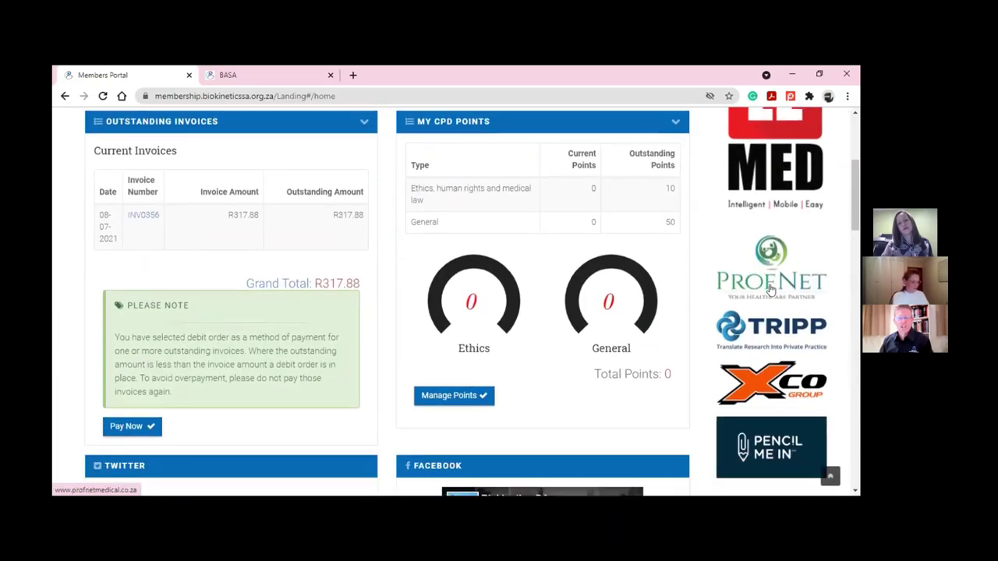
{"action": "scroll", "coordinate": [770, 288], "scroll_direction": "down", "scroll_amount": 1}
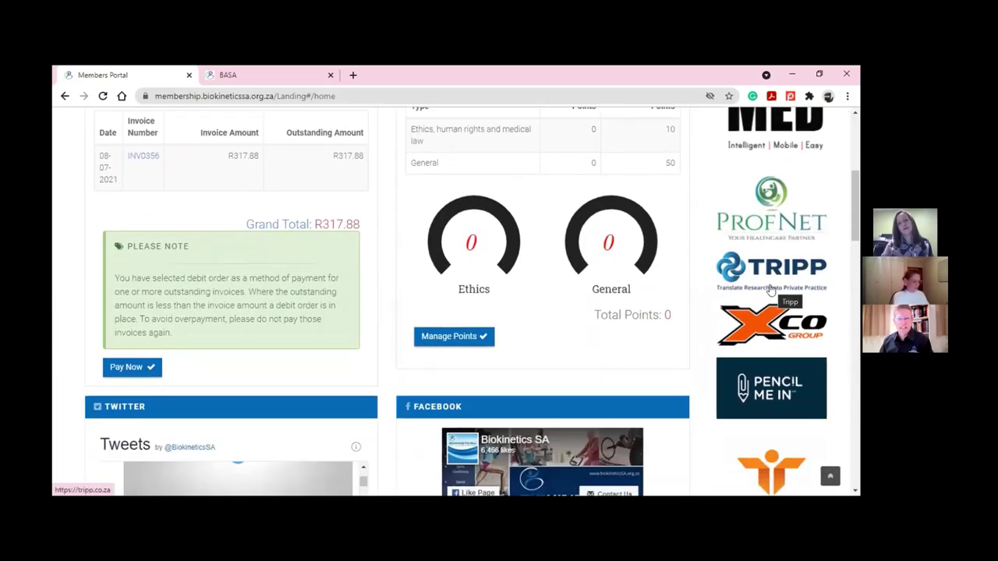
{"action": "scroll", "coordinate": [770, 290], "scroll_direction": "down", "scroll_amount": 1}
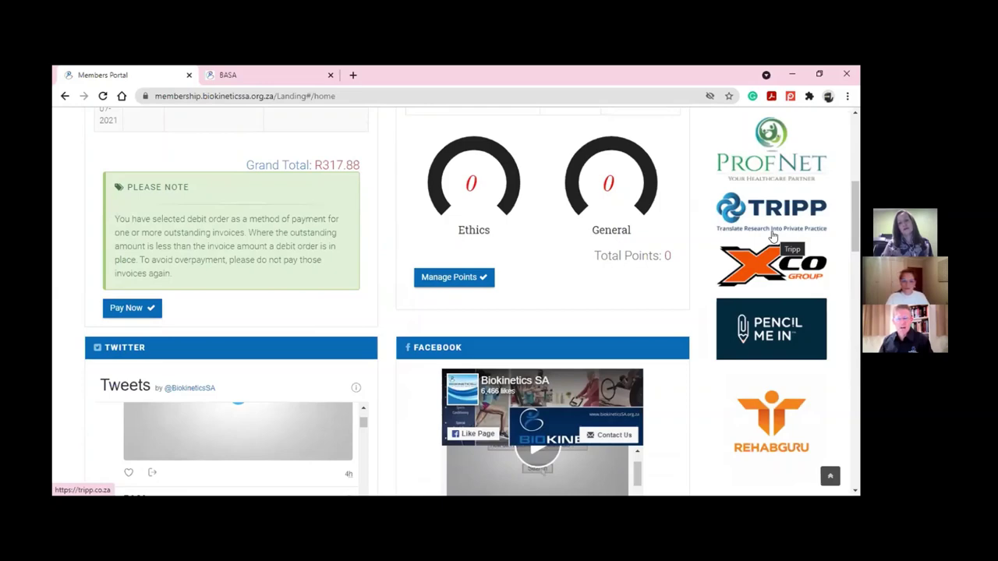
{"action": "scroll", "coordinate": [772, 235], "scroll_direction": "down", "scroll_amount": 3}
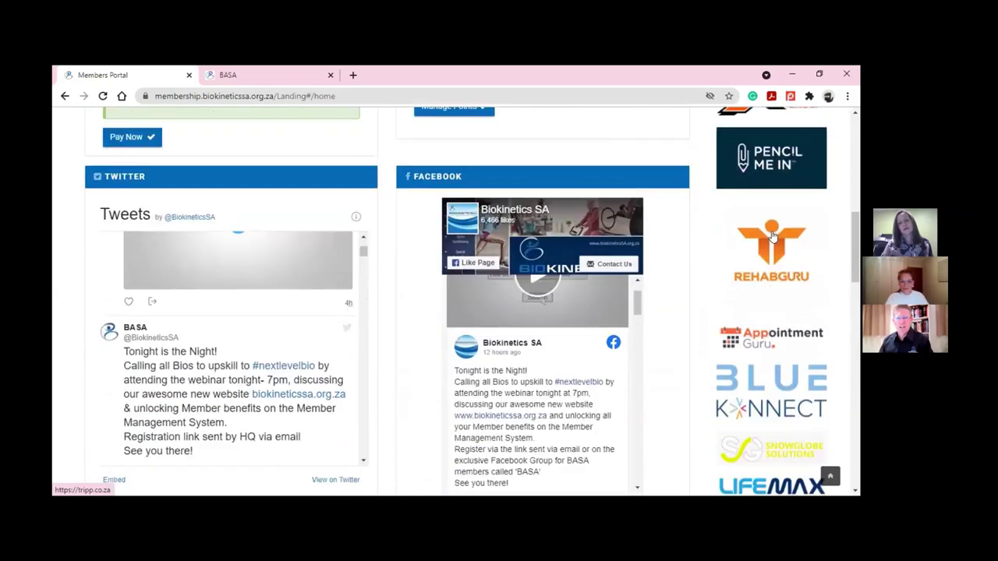
{"action": "scroll", "coordinate": [772, 235], "scroll_direction": "down", "scroll_amount": 3}
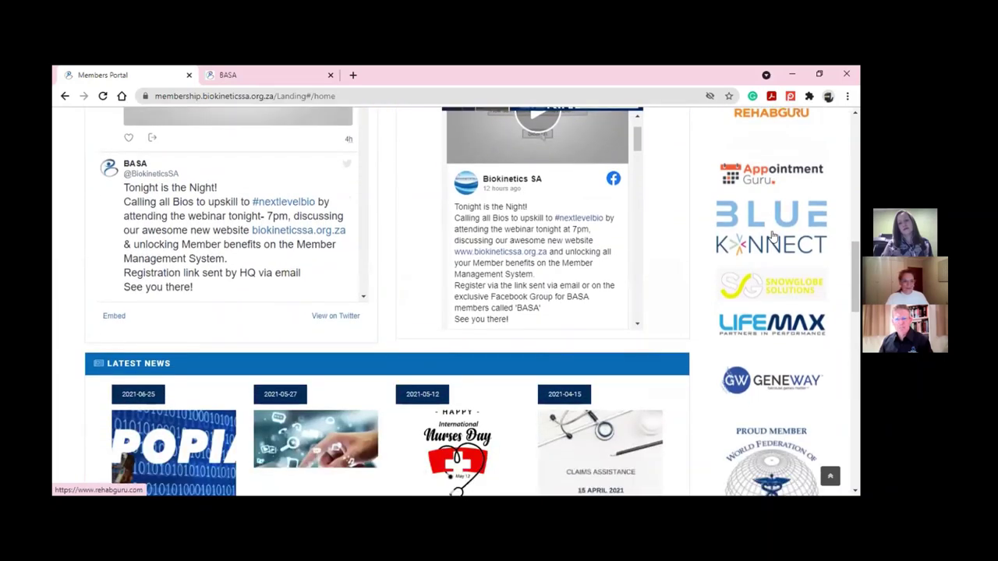
{"action": "scroll", "coordinate": [772, 235], "scroll_direction": "down", "scroll_amount": 1}
{"action": "scroll", "coordinate": [771, 235], "scroll_direction": "up", "scroll_amount": 6}
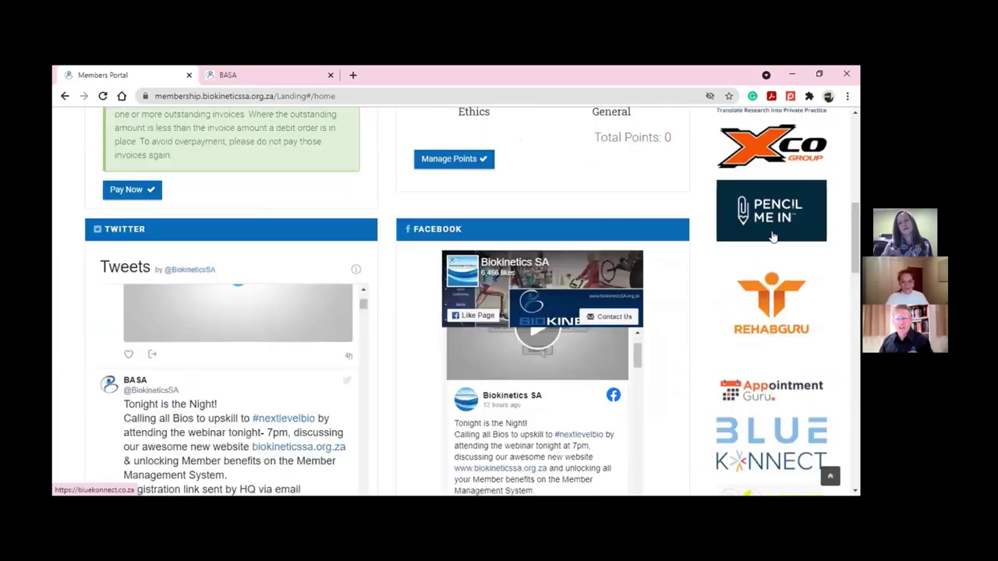
{"action": "scroll", "coordinate": [773, 237], "scroll_direction": "up", "scroll_amount": 2}
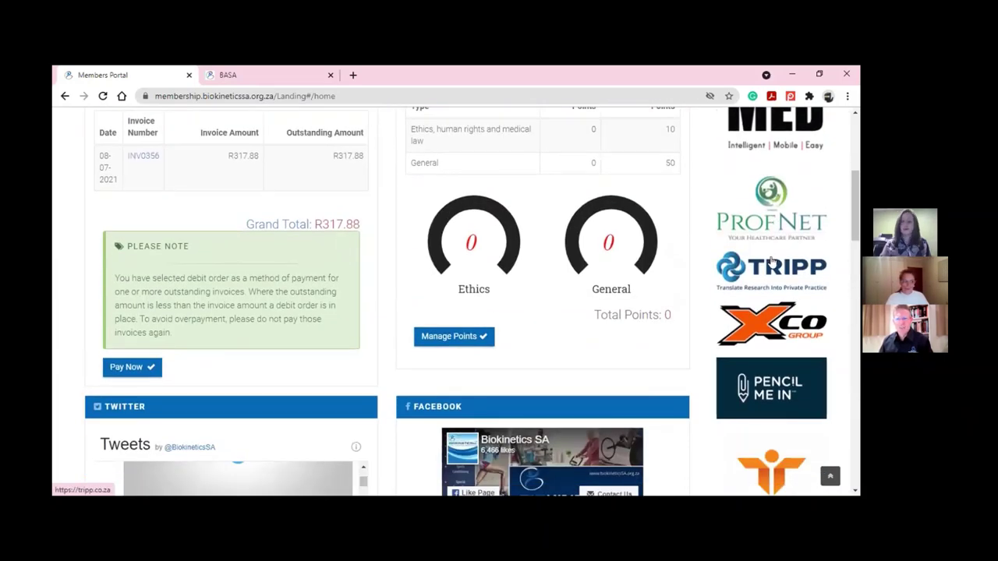
{"action": "scroll", "coordinate": [771, 261], "scroll_direction": "up", "scroll_amount": 1}
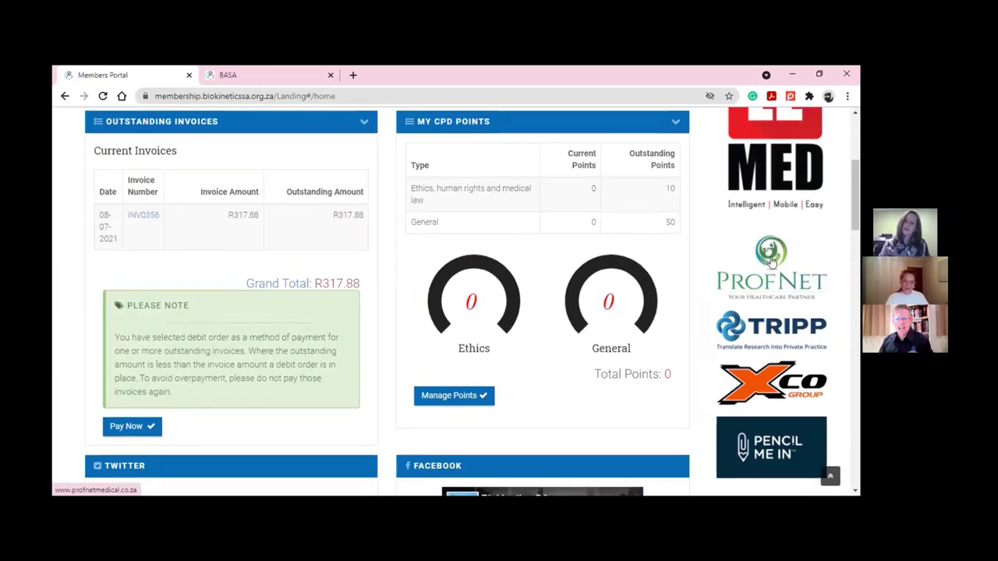
{"action": "scroll", "coordinate": [771, 262], "scroll_direction": "down", "scroll_amount": 1}
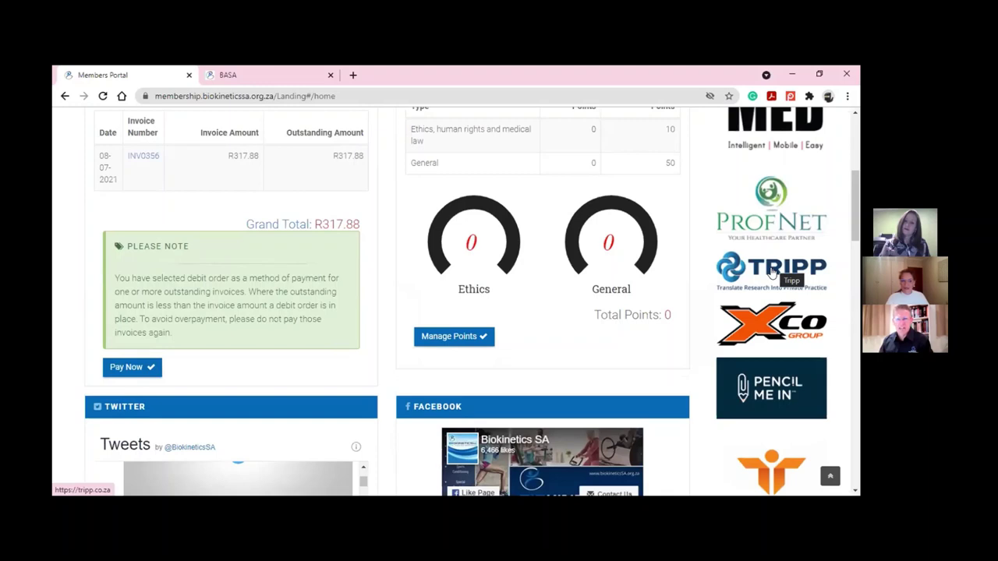
Open the TRIPP partner site in a new tab and return to the Members Portal
{"action": "left_click", "coordinate": [771, 271]}
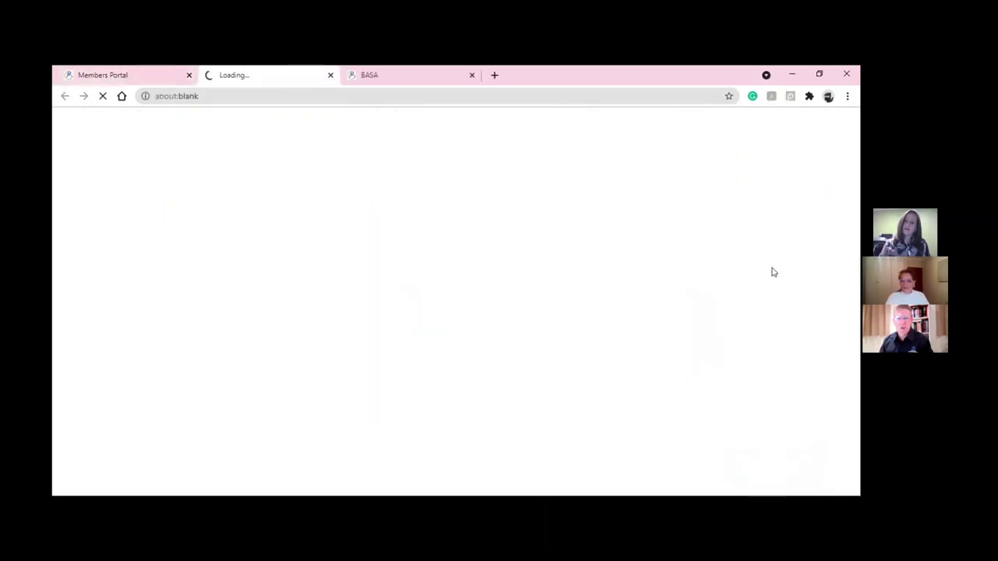
{"action": "left_click", "coordinate": [153, 76]}
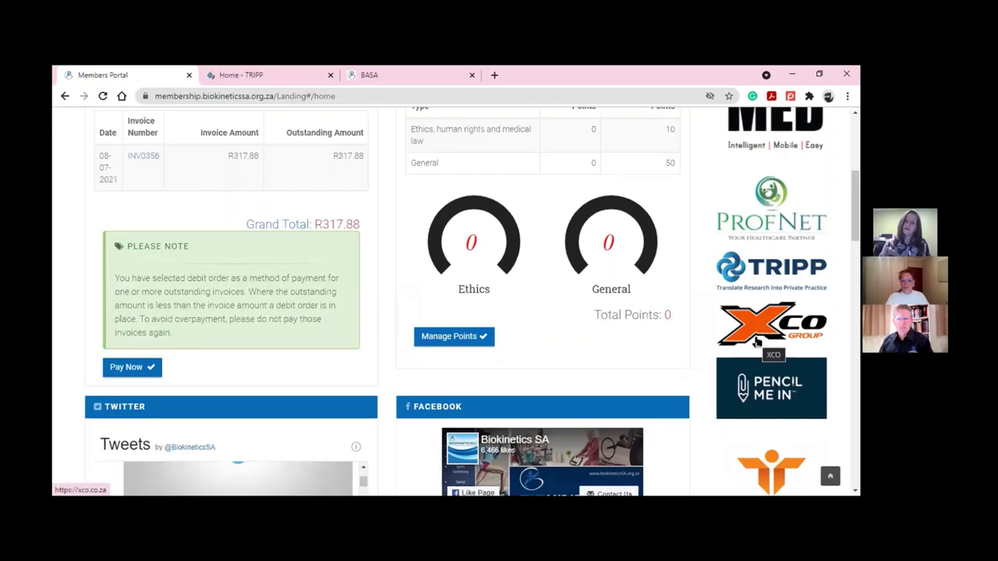
{"action": "scroll", "coordinate": [764, 380], "scroll_direction": "down", "scroll_amount": 2}
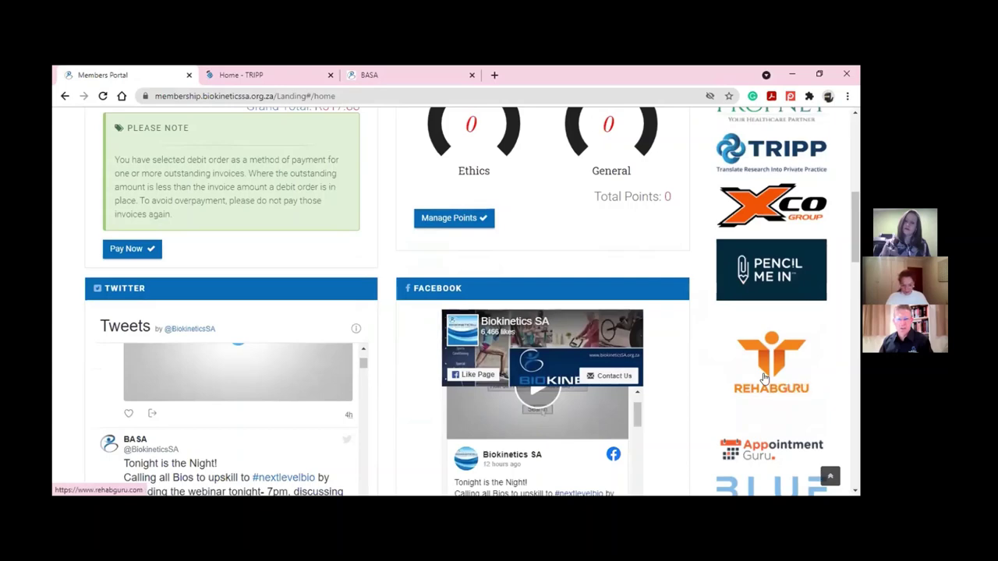
Scroll down the portal to the partner logos and open the Biokinetics Association of Namibia link
{"action": "scroll", "coordinate": [764, 380], "scroll_direction": "down", "scroll_amount": 2}
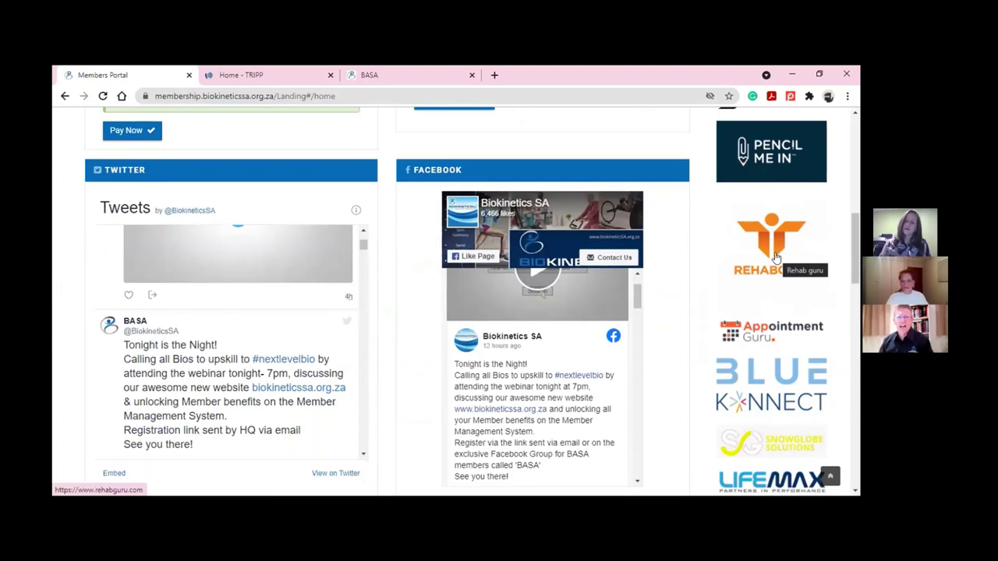
{"action": "scroll", "coordinate": [776, 257], "scroll_direction": "down", "scroll_amount": 1}
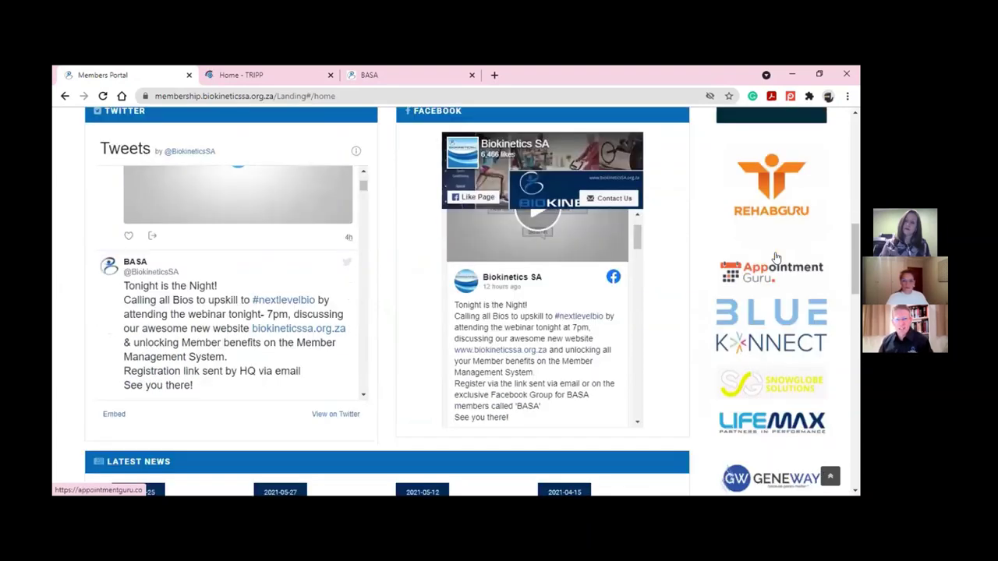
{"action": "scroll", "coordinate": [776, 257], "scroll_direction": "down", "scroll_amount": 1}
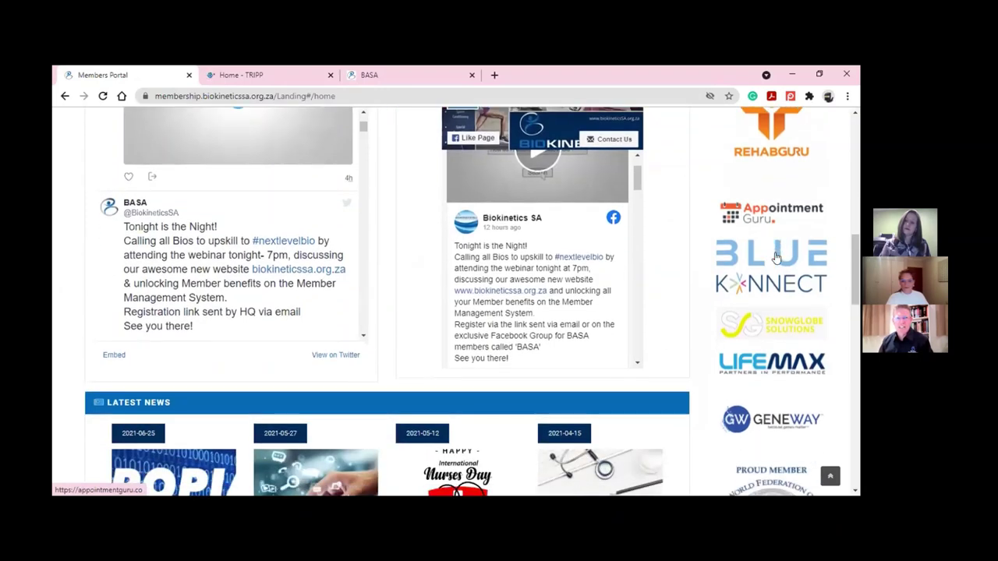
{"action": "scroll", "coordinate": [775, 257], "scroll_direction": "down", "scroll_amount": 2}
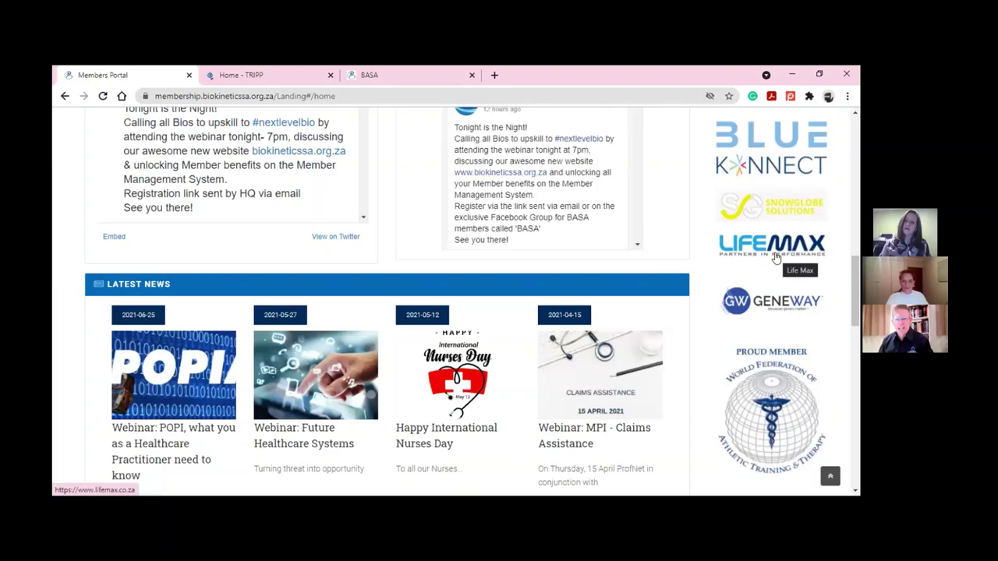
{"action": "scroll", "coordinate": [776, 258], "scroll_direction": "down", "scroll_amount": 1}
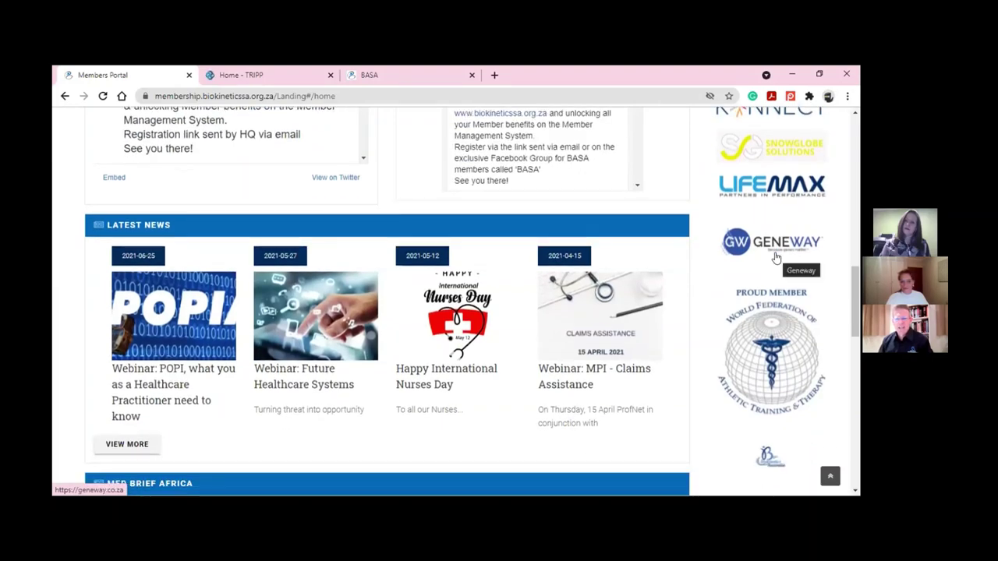
{"action": "scroll", "coordinate": [775, 257], "scroll_direction": "down", "scroll_amount": 1}
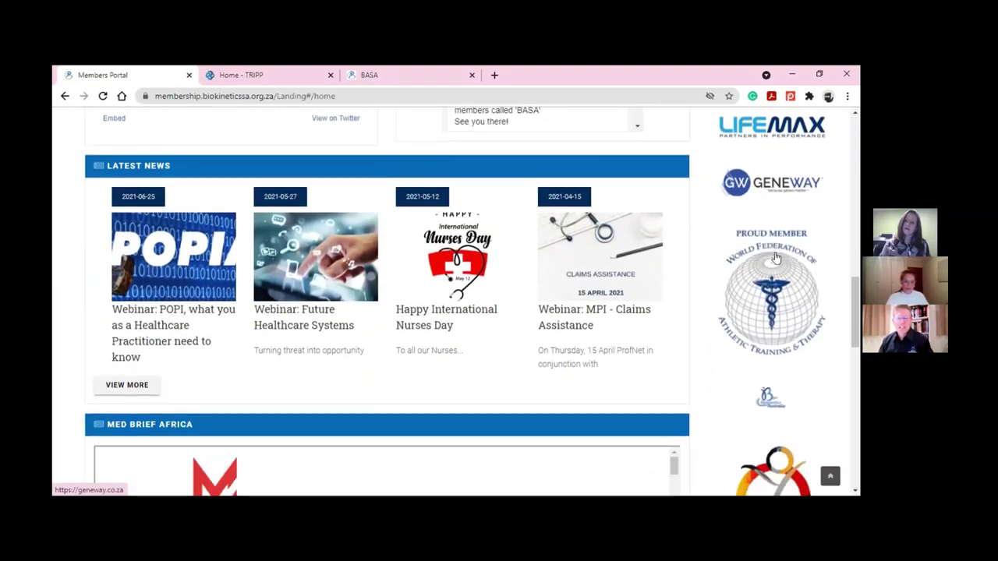
{"action": "scroll", "coordinate": [775, 257], "scroll_direction": "down", "scroll_amount": 1}
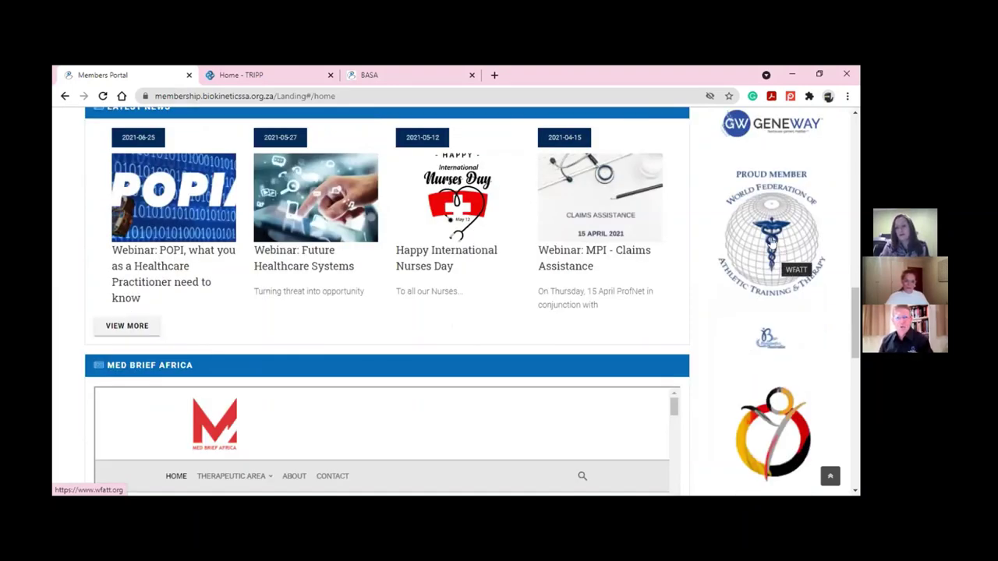
{"action": "scroll", "coordinate": [771, 242], "scroll_direction": "down", "scroll_amount": 1}
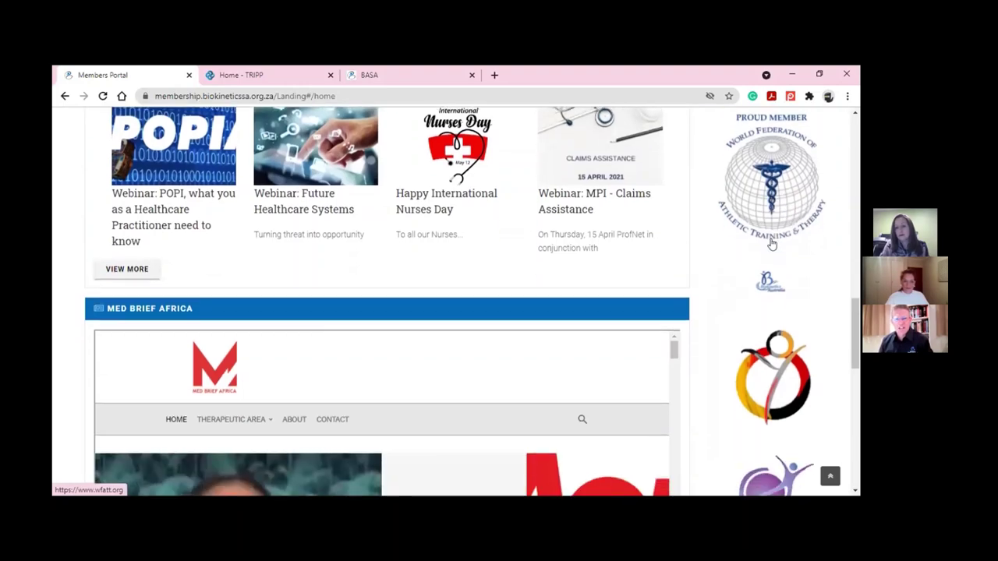
{"action": "scroll", "coordinate": [771, 244], "scroll_direction": "down", "scroll_amount": 1}
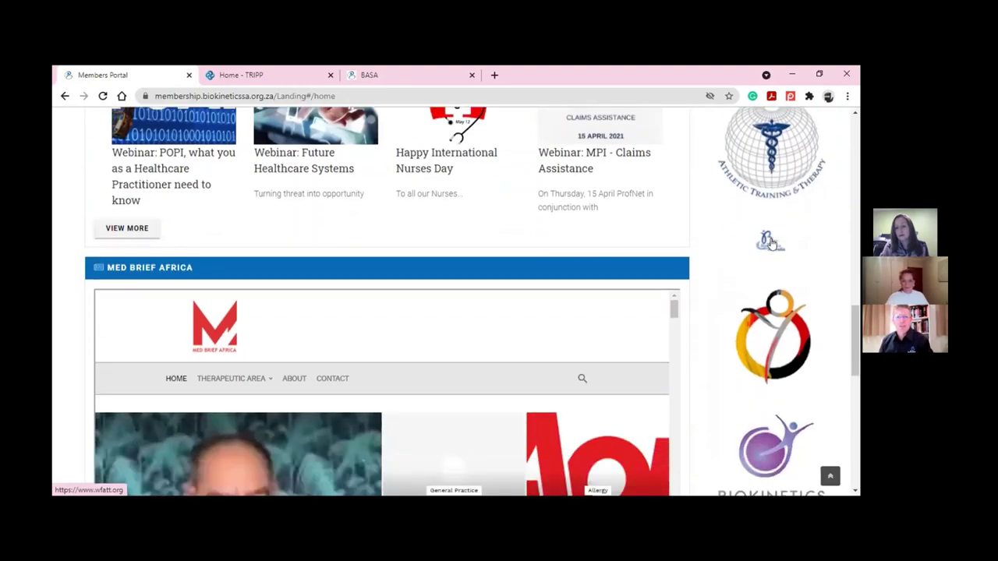
{"action": "scroll", "coordinate": [770, 245], "scroll_direction": "down", "scroll_amount": 2}
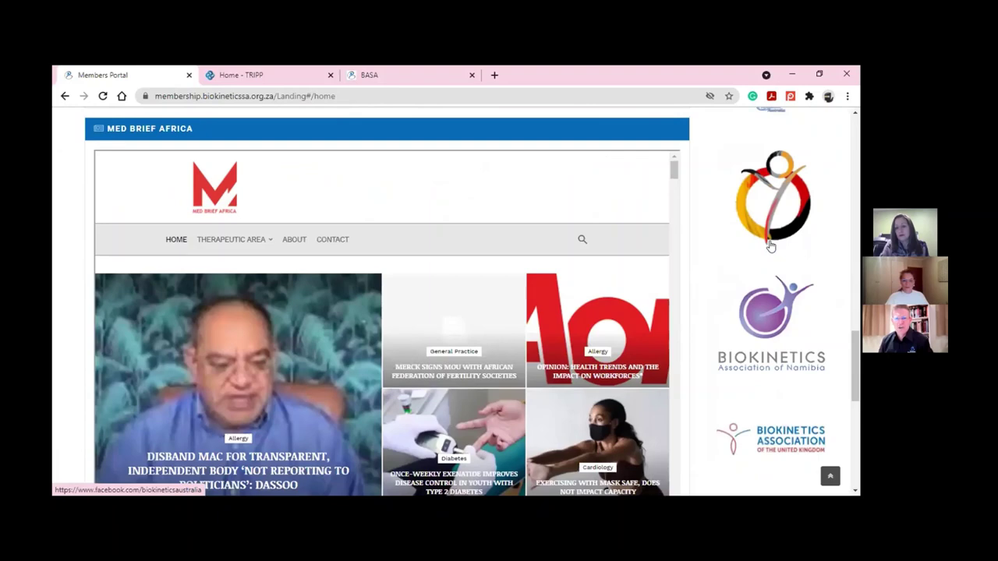
{"action": "scroll", "coordinate": [770, 246], "scroll_direction": "down", "scroll_amount": 4}
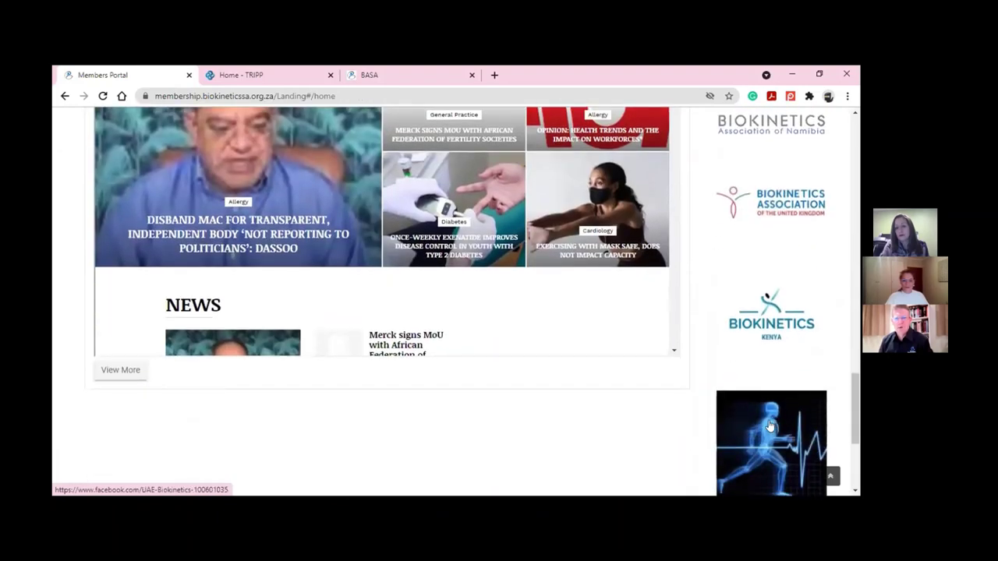
{"action": "scroll", "coordinate": [777, 263], "scroll_direction": "up", "scroll_amount": 1}
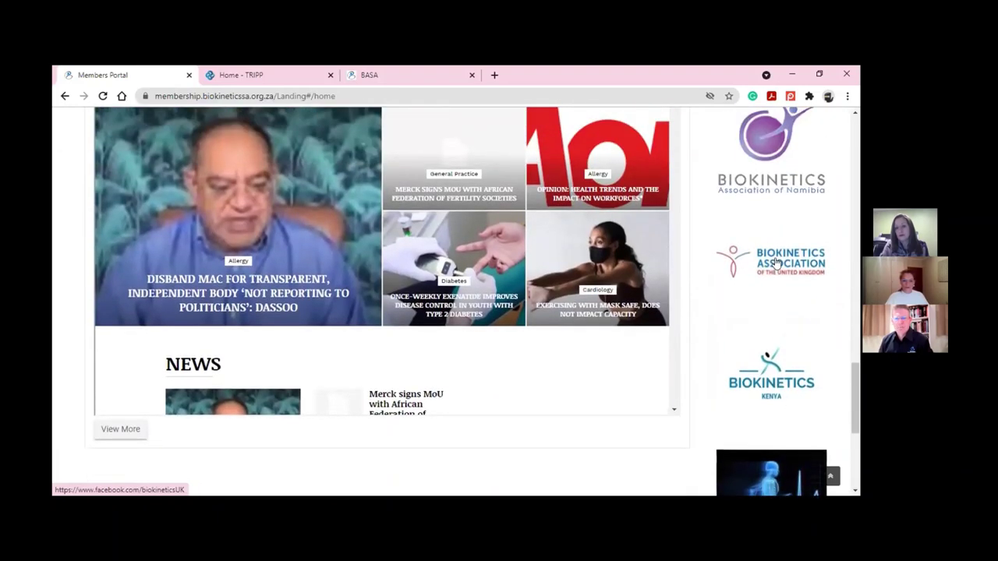
{"action": "left_click", "coordinate": [770, 190]}
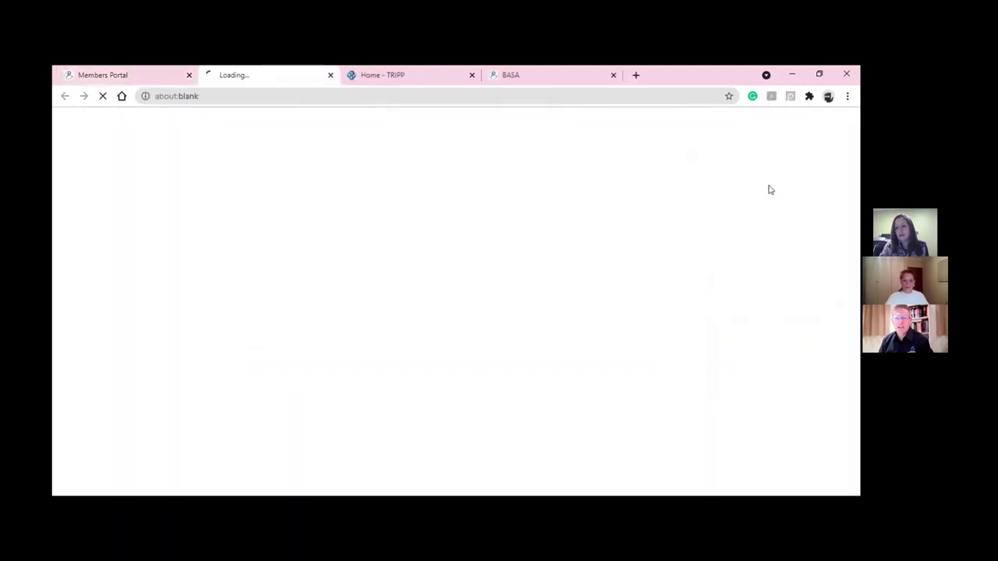
Open the Biokinetics Association of the United Kingdom logo link, then switch back to the Members Portal tab
{"action": "left_click", "coordinate": [158, 78]}
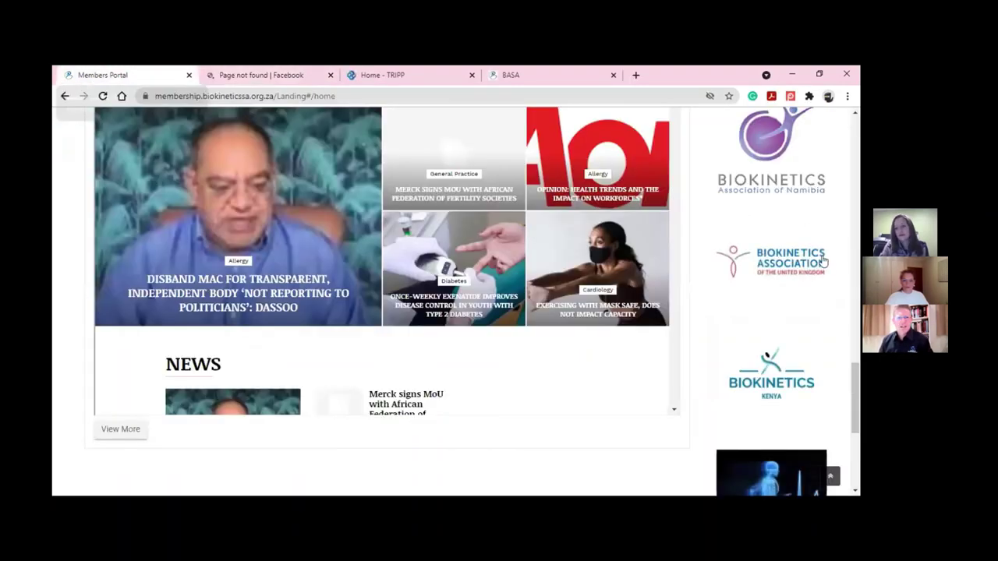
{"action": "left_click", "coordinate": [807, 264]}
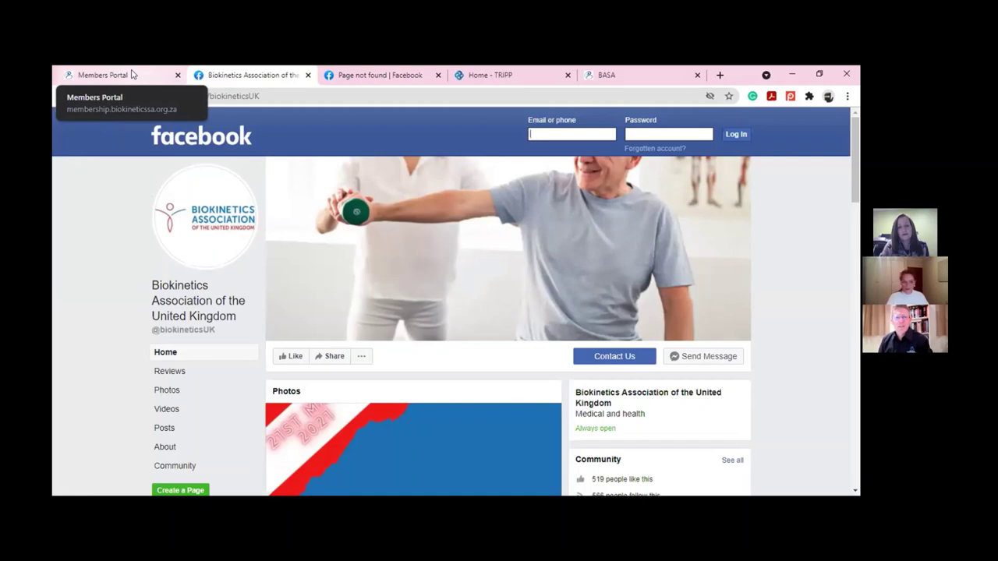
{"action": "left_click", "coordinate": [117, 75]}
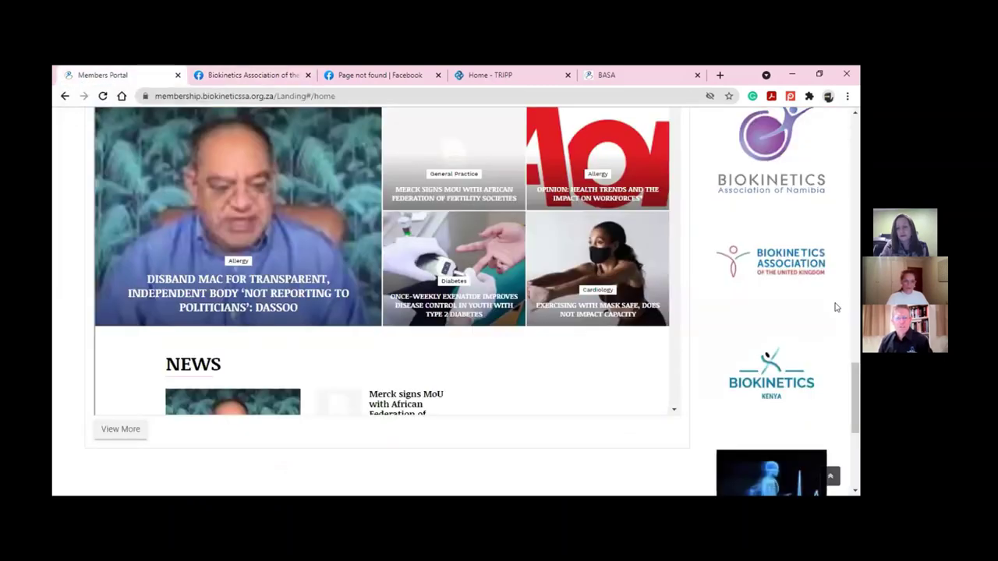
Scroll the home page back up to the header showing status Completed Debit Order
{"action": "scroll", "coordinate": [835, 307], "scroll_direction": "down", "scroll_amount": 2}
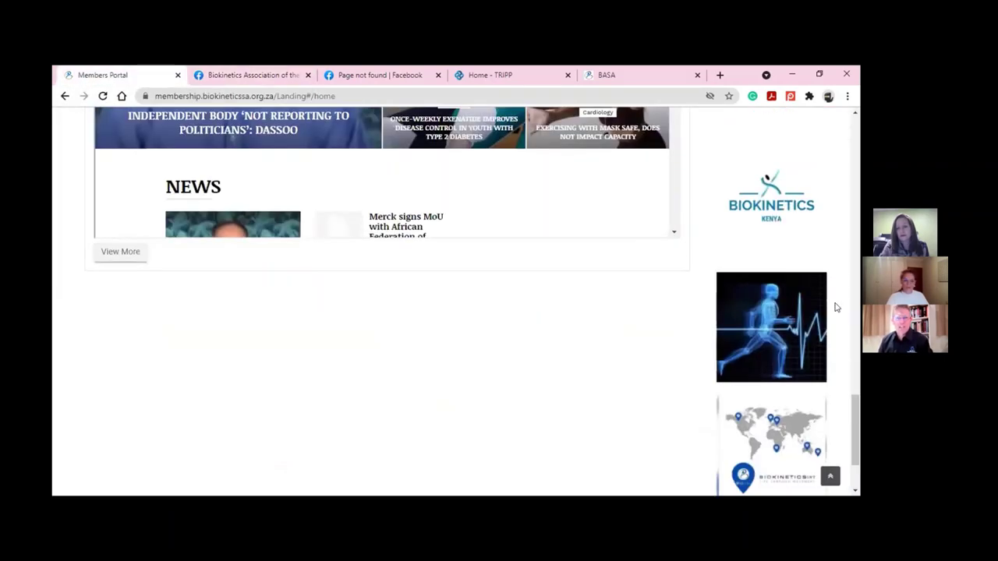
{"action": "scroll", "coordinate": [835, 307], "scroll_direction": "down", "scroll_amount": 1}
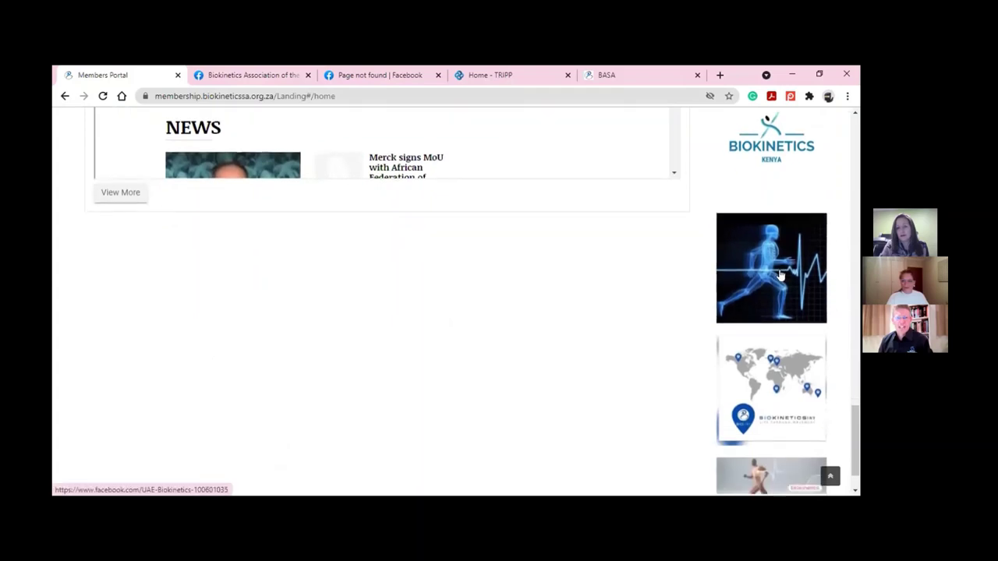
{"action": "scroll", "coordinate": [780, 274], "scroll_direction": "down", "scroll_amount": 1}
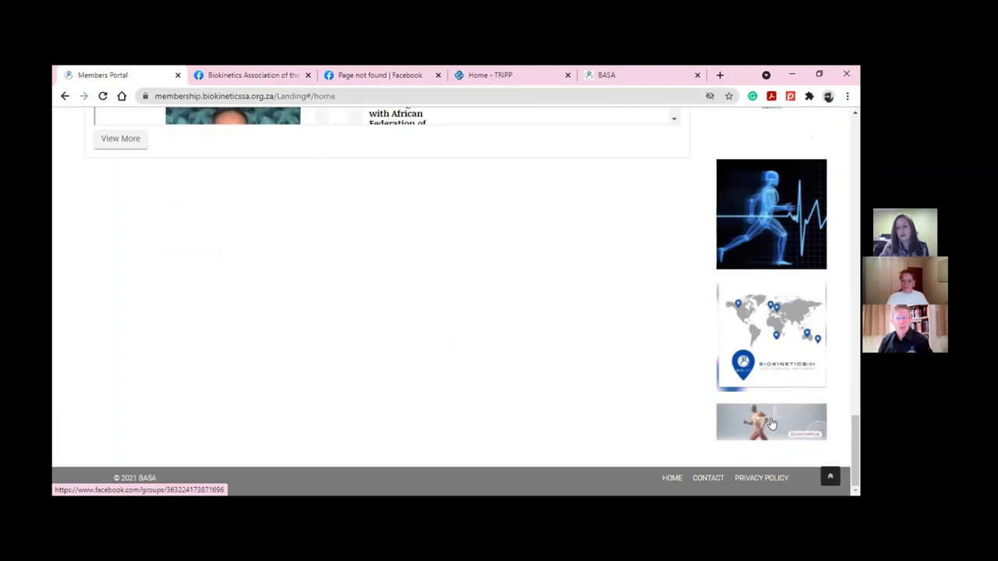
{"action": "scroll", "coordinate": [767, 409], "scroll_direction": "up", "scroll_amount": 2}
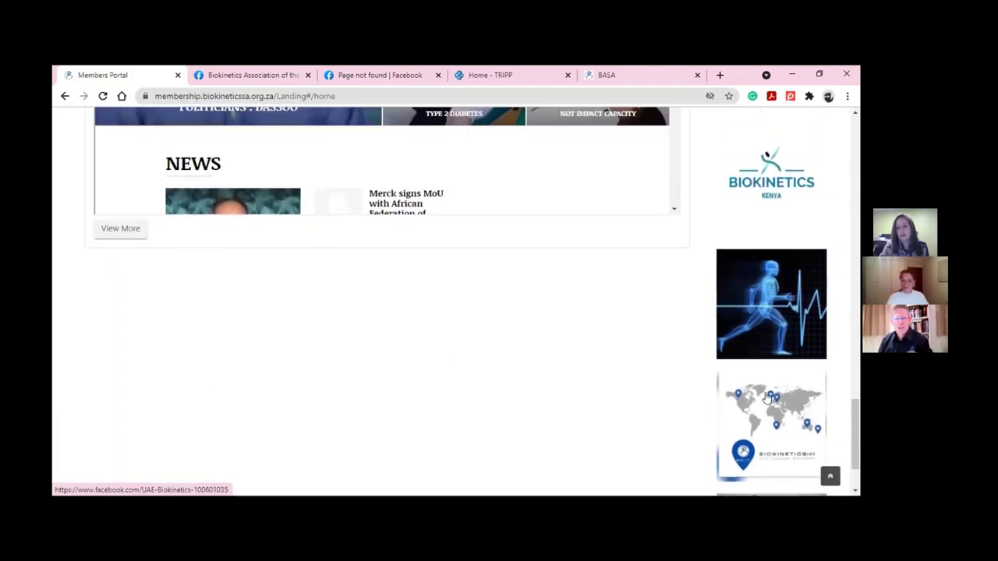
{"action": "scroll", "coordinate": [766, 398], "scroll_direction": "up", "scroll_amount": 5}
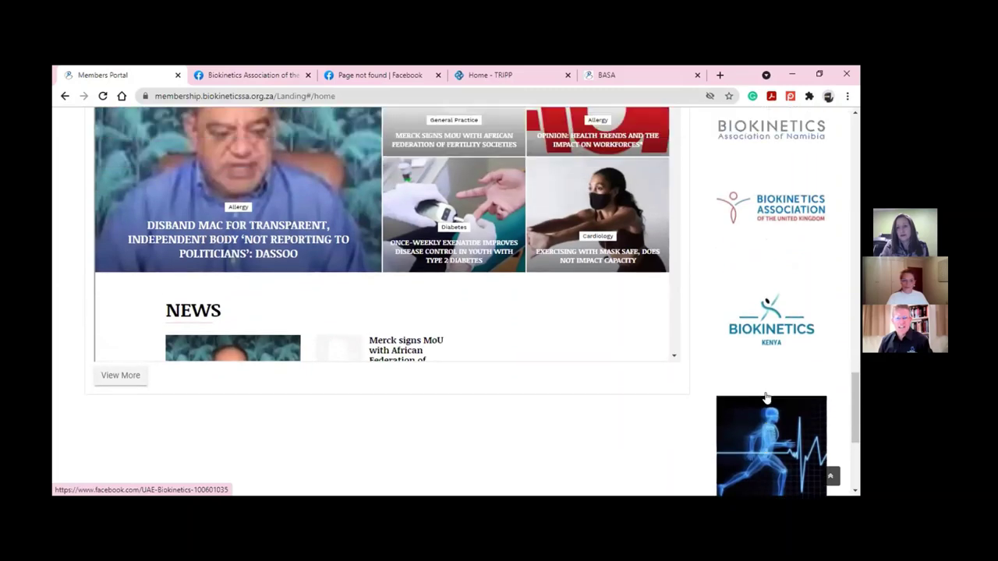
{"action": "scroll", "coordinate": [766, 399], "scroll_direction": "up", "scroll_amount": 4}
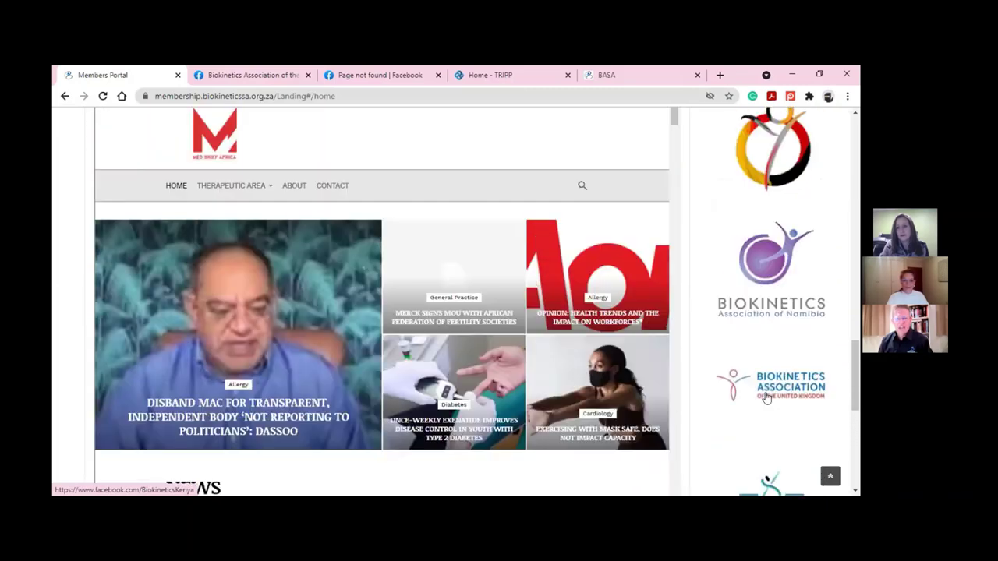
{"action": "scroll", "coordinate": [766, 399], "scroll_direction": "up", "scroll_amount": 3}
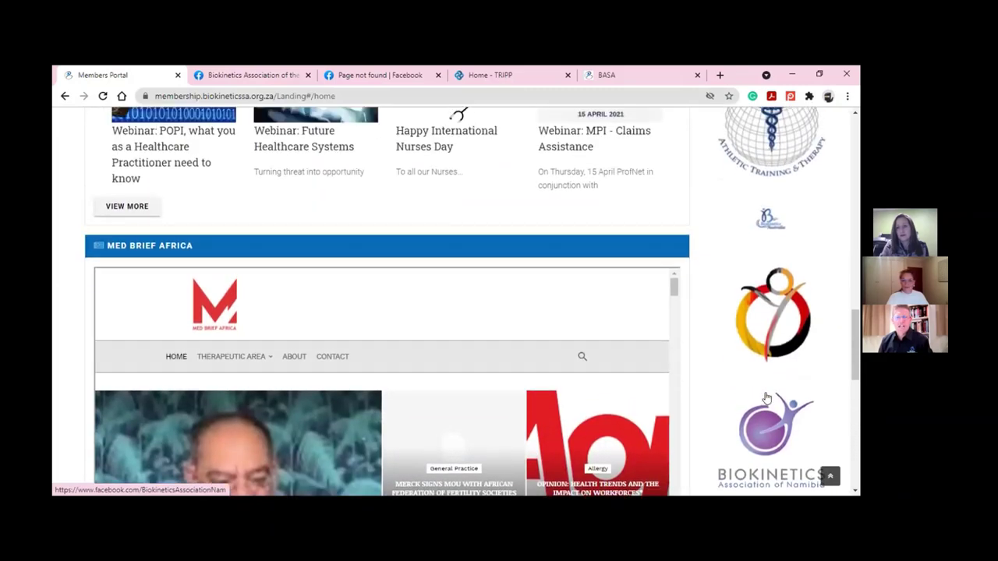
{"action": "scroll", "coordinate": [766, 399], "scroll_direction": "up", "scroll_amount": 1}
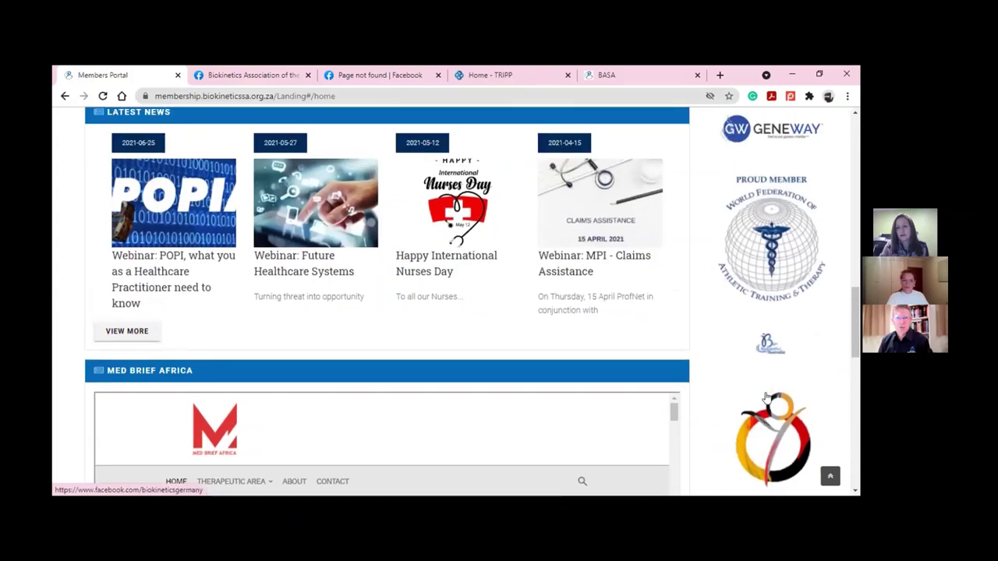
{"action": "scroll", "coordinate": [766, 398], "scroll_direction": "up", "scroll_amount": 1}
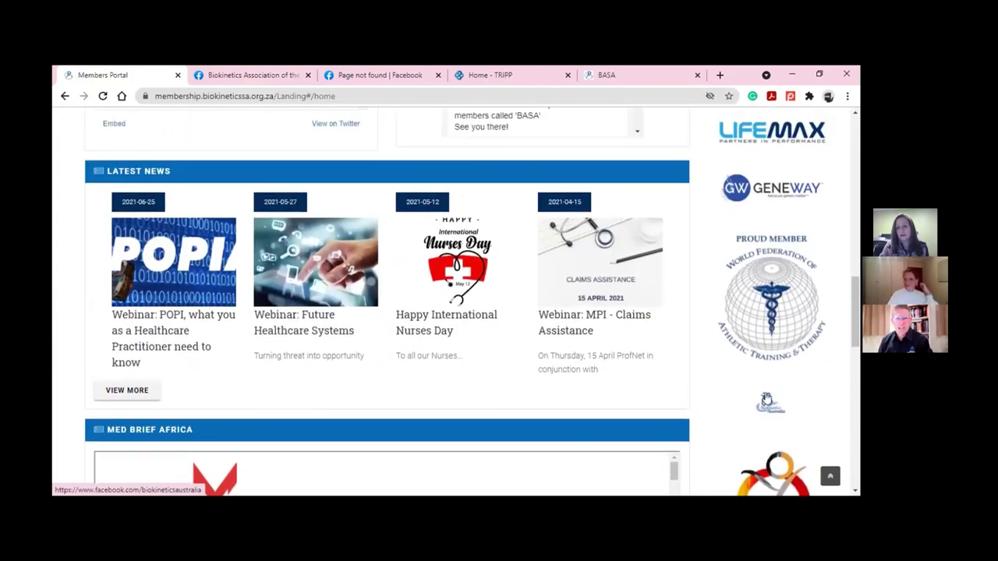
{"action": "scroll", "coordinate": [766, 398], "scroll_direction": "up", "scroll_amount": 1}
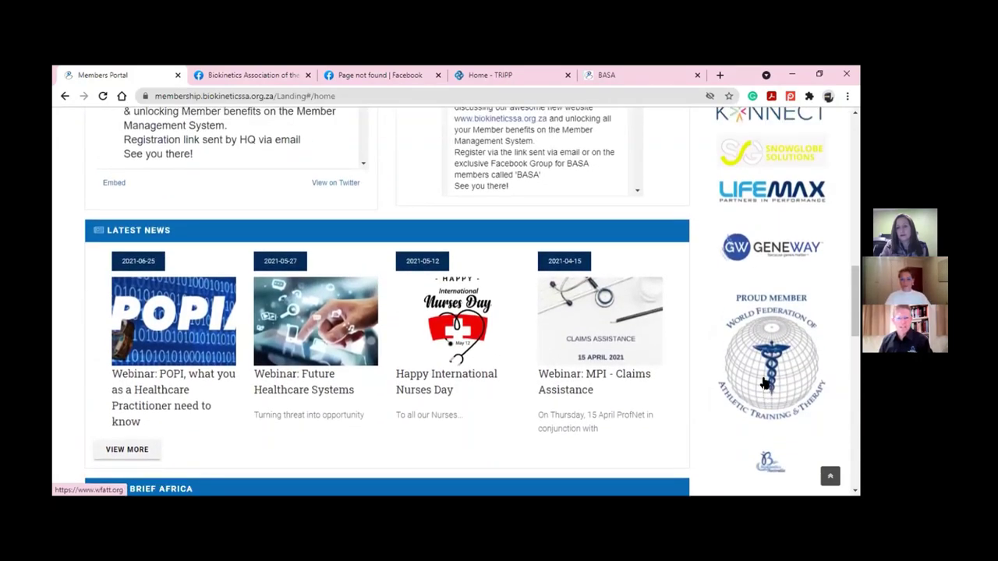
{"action": "scroll", "coordinate": [765, 382], "scroll_direction": "up", "scroll_amount": 1}
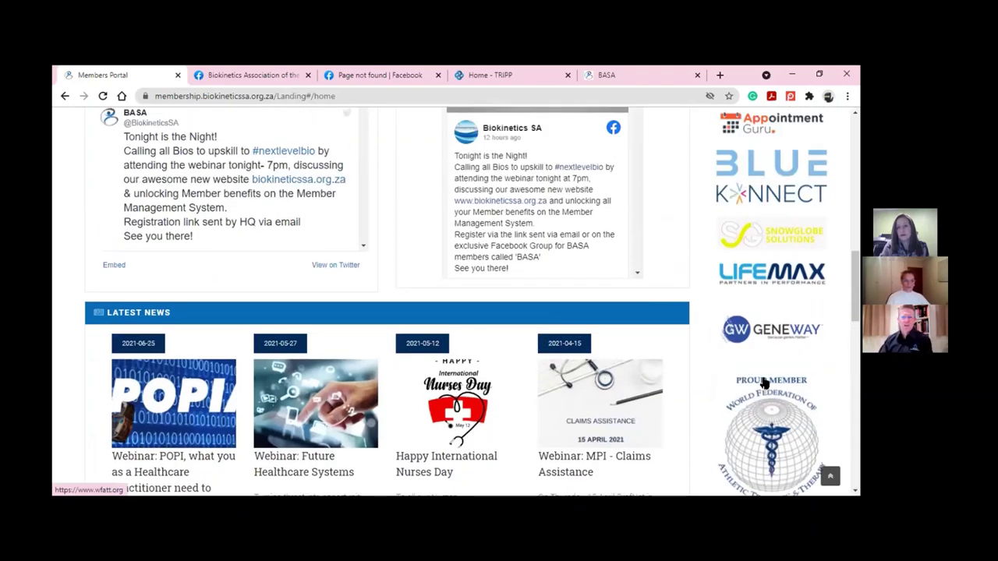
{"action": "scroll", "coordinate": [754, 374], "scroll_direction": "up", "scroll_amount": 8}
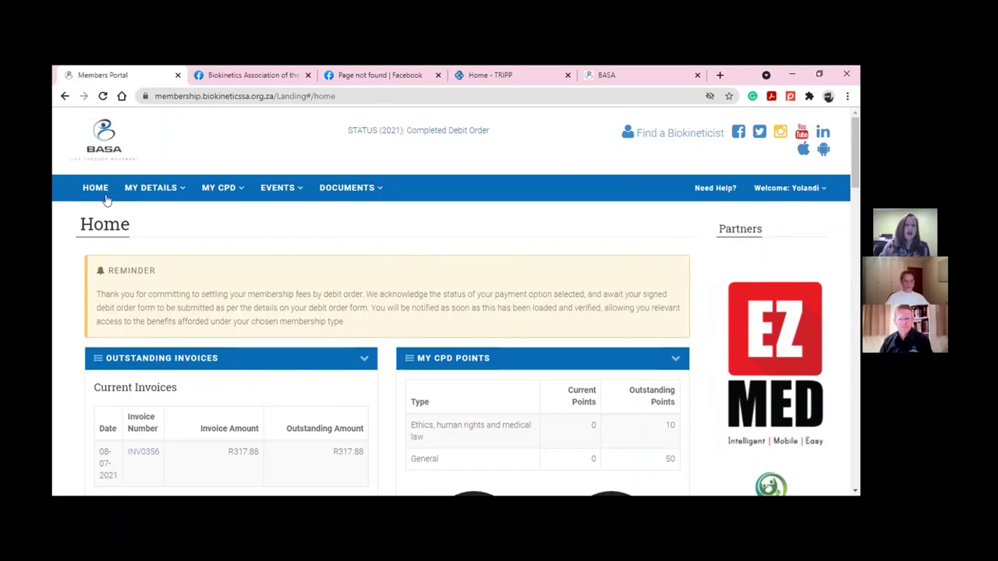
Go to Member Documents under MY DETAILS and download the Membership Certificate (2021)
{"action": "mouse_move", "coordinate": [144, 194]}
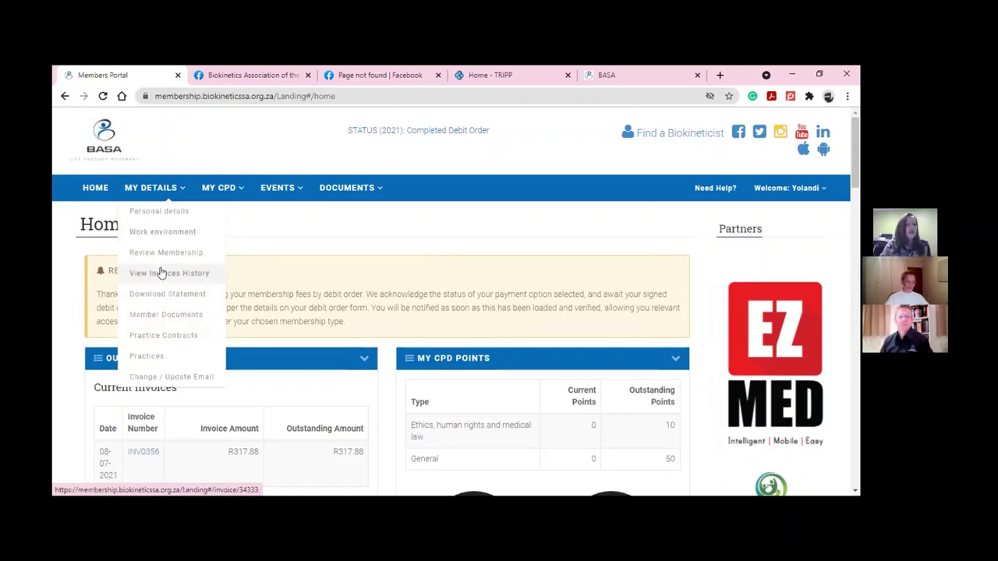
{"action": "left_click", "coordinate": [164, 316]}
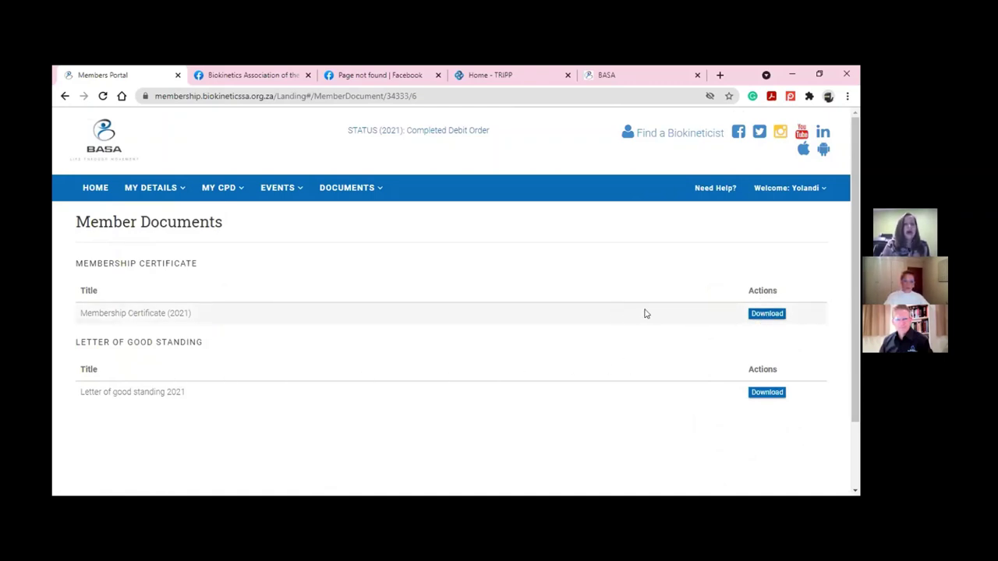
{"action": "left_click", "coordinate": [752, 314]}
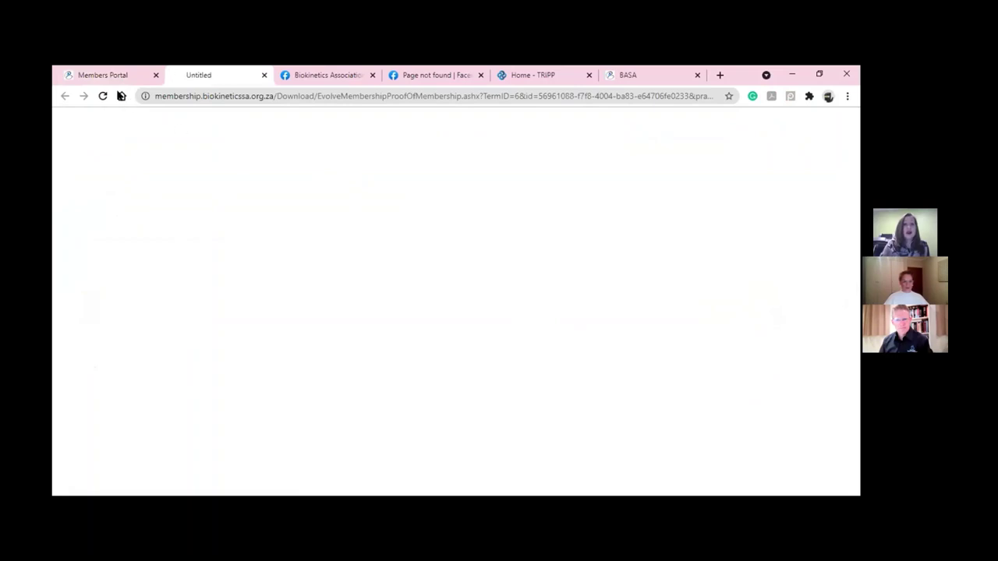
Open the downloaded certificate PDF, scroll through it, and switch back to the Member Documents tab
{"action": "left_click", "coordinate": [137, 480]}
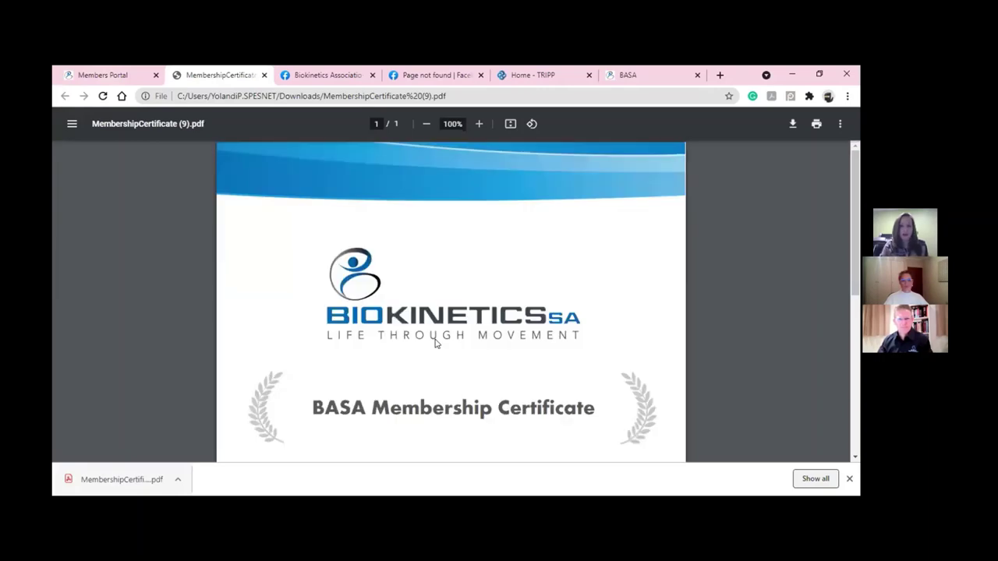
{"action": "scroll", "coordinate": [437, 343], "scroll_direction": "down", "scroll_amount": 3}
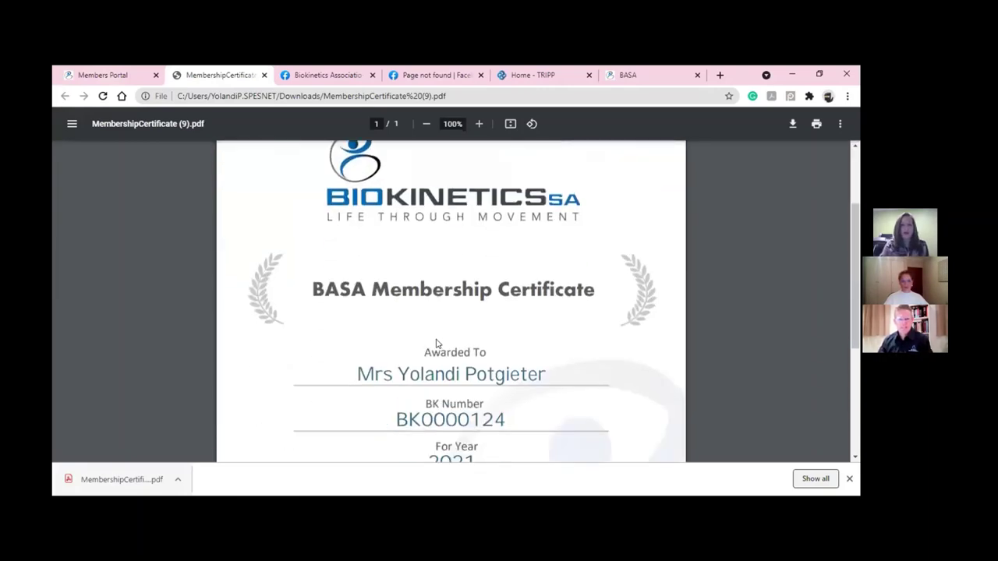
{"action": "scroll", "coordinate": [436, 343], "scroll_direction": "up", "scroll_amount": 1}
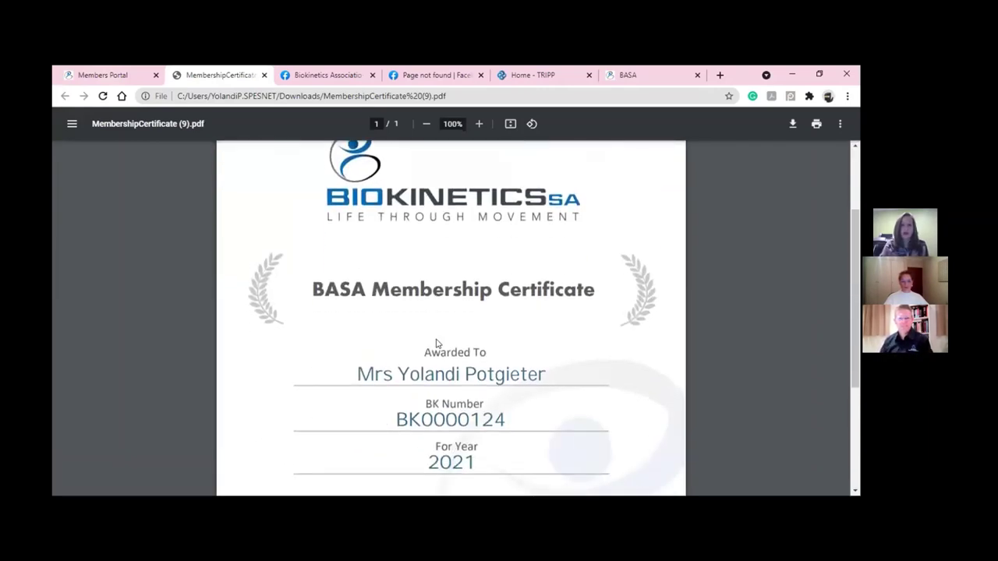
{"action": "scroll", "coordinate": [435, 339], "scroll_direction": "down", "scroll_amount": 1}
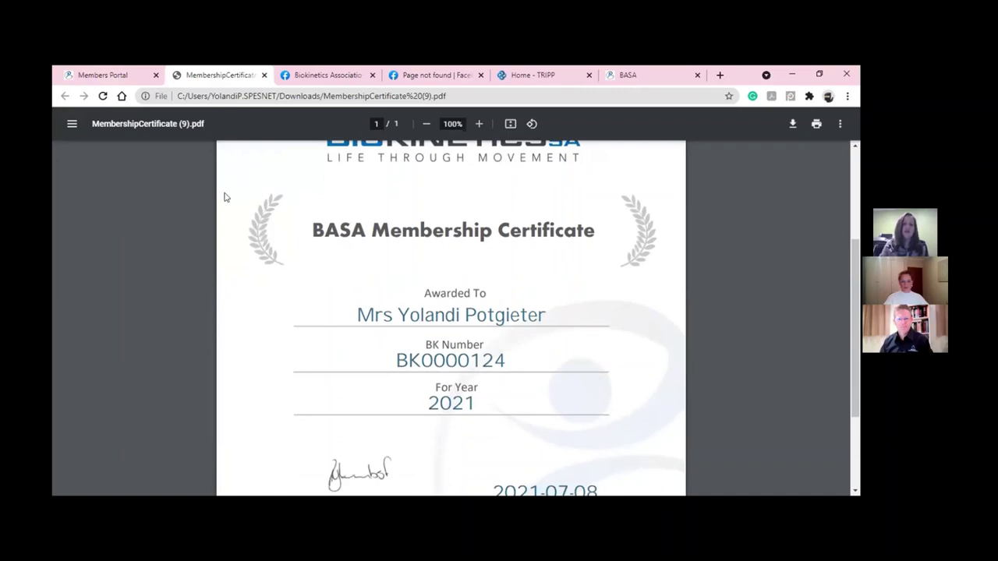
{"action": "left_click", "coordinate": [131, 76]}
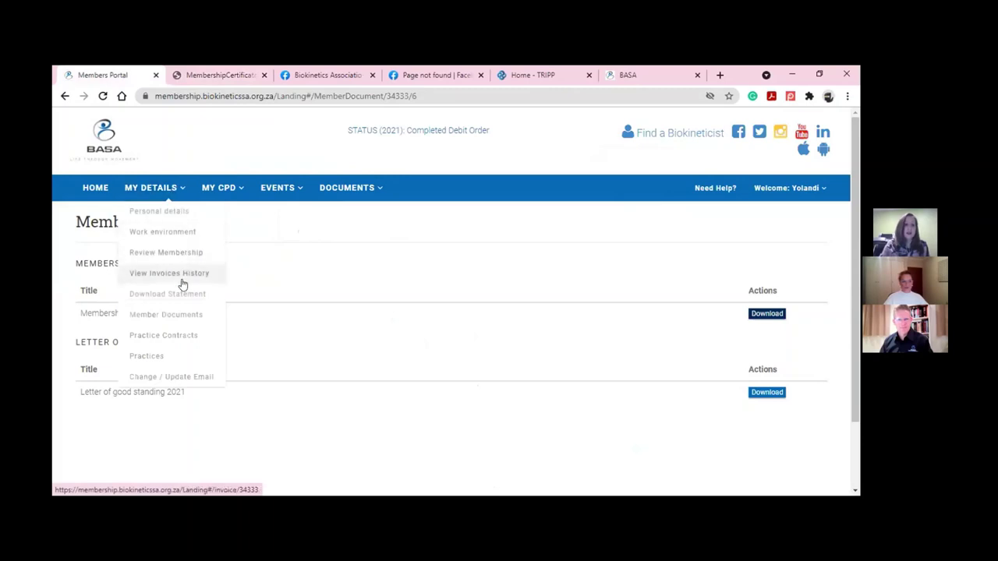
Show the Practice Contracts page listing the BioSense practice's contract templates
{"action": "left_click", "coordinate": [181, 340]}
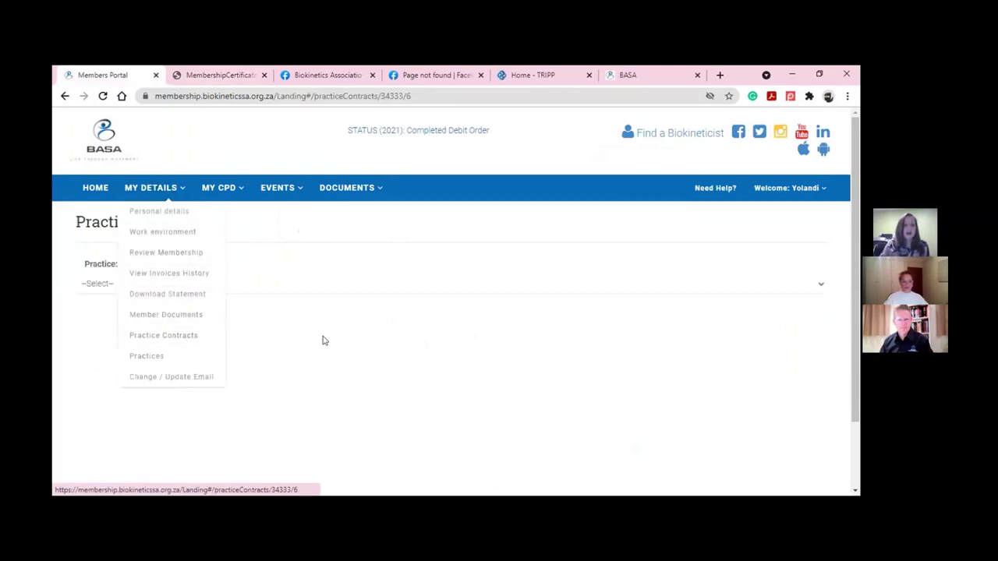
{"action": "left_click", "coordinate": [403, 285]}
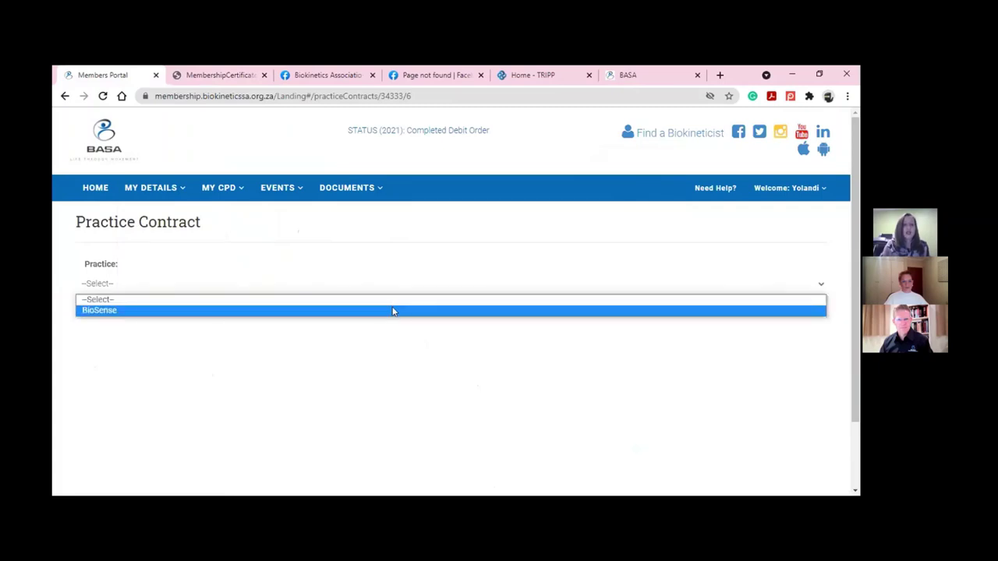
{"action": "left_click", "coordinate": [393, 311]}
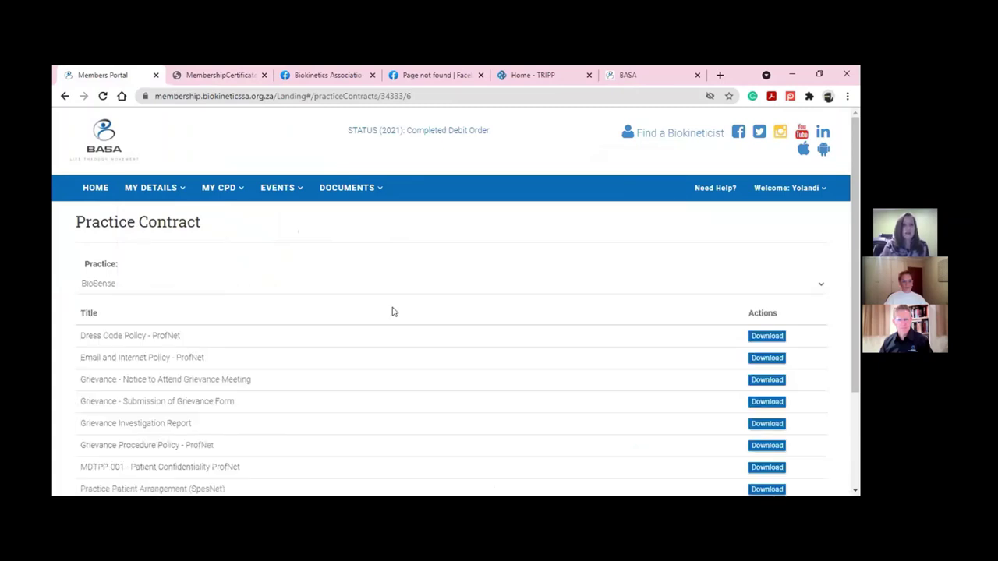
{"action": "scroll", "coordinate": [393, 311], "scroll_direction": "down", "scroll_amount": 3}
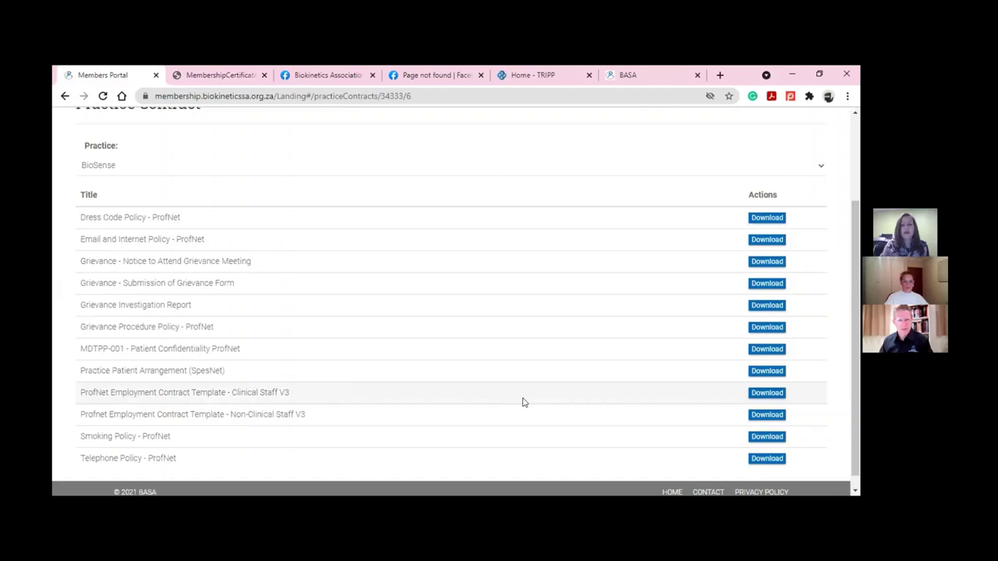
Download the ProfNet Clinical Staff V3 employment contract and open the 15-page PDF
{"action": "left_click", "coordinate": [749, 393]}
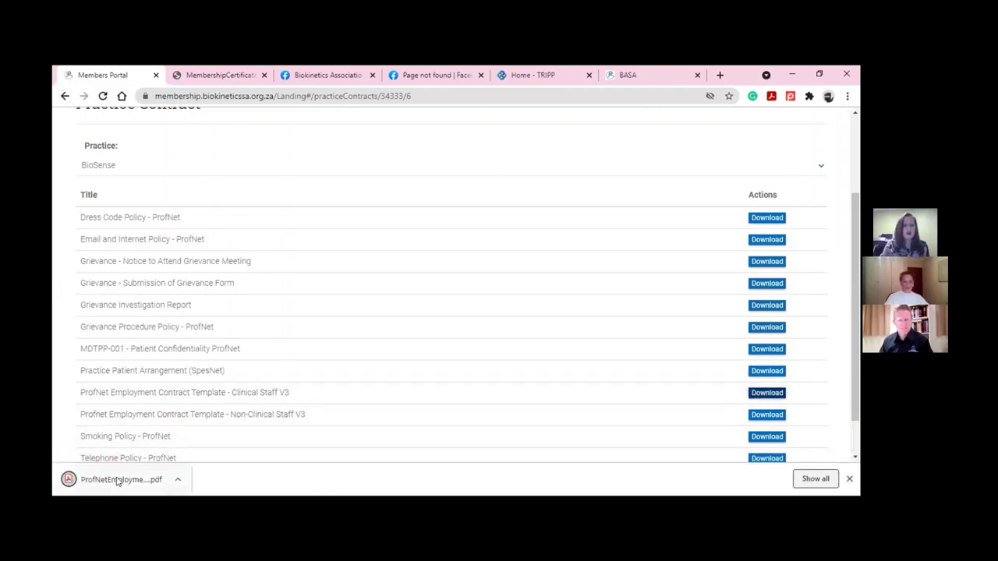
{"action": "left_click", "coordinate": [120, 477]}
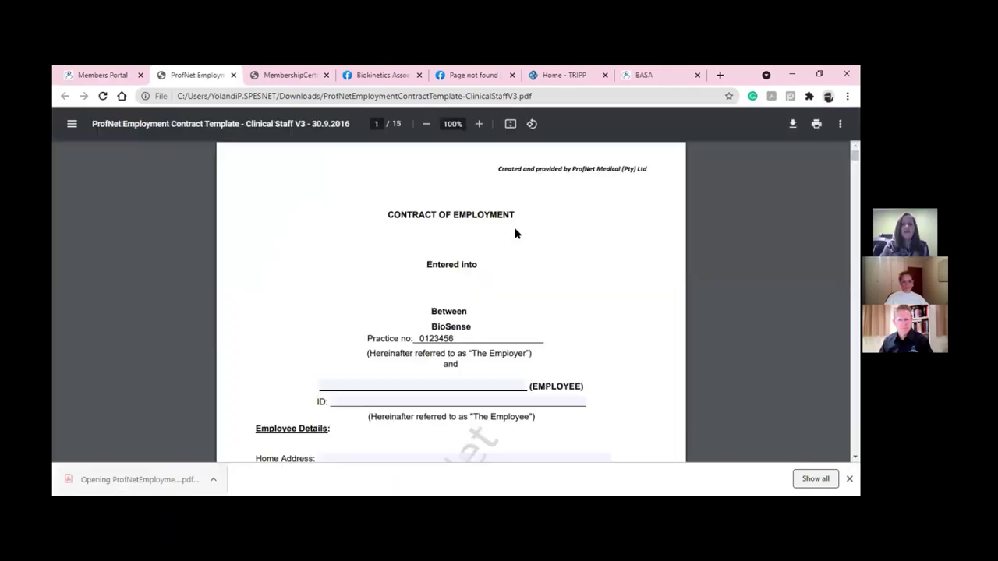
{"action": "scroll", "coordinate": [420, 285], "scroll_direction": "down", "scroll_amount": 1}
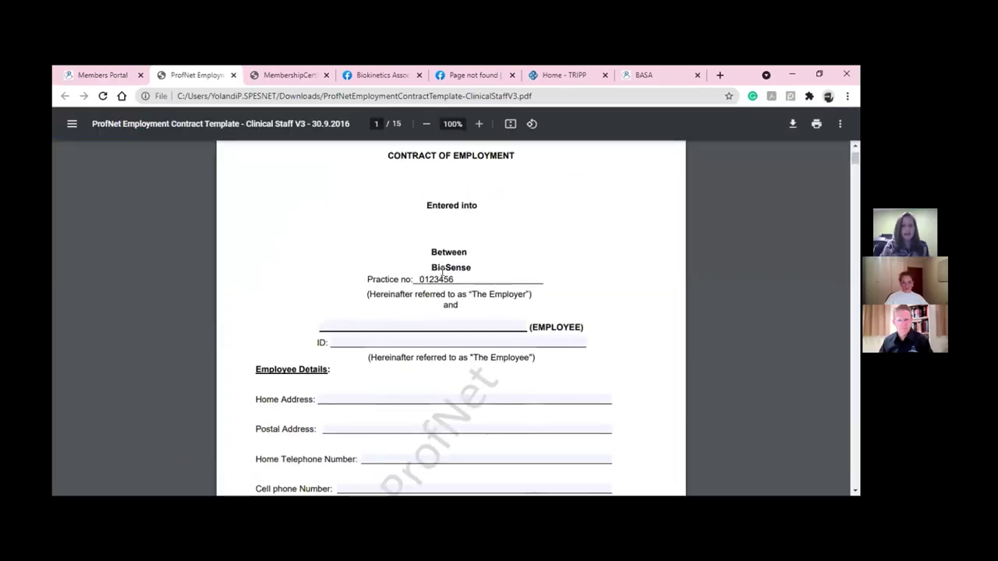
Read page 1 of the employment contract, then return to the BioSense Practice Contract list
{"action": "scroll", "coordinate": [442, 272], "scroll_direction": "down", "scroll_amount": 2}
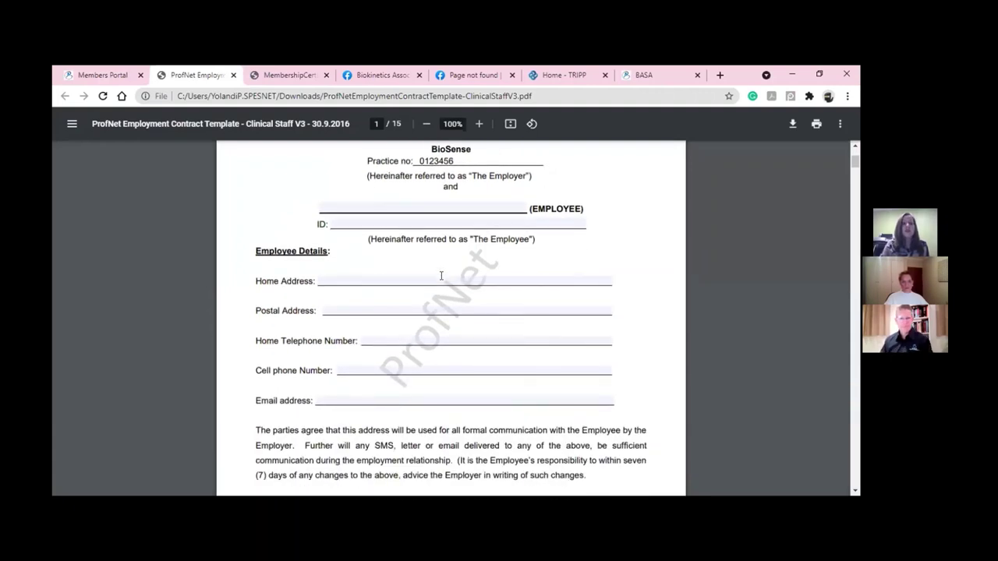
{"action": "scroll", "coordinate": [441, 275], "scroll_direction": "down", "scroll_amount": 3}
{"action": "scroll", "coordinate": [441, 276], "scroll_direction": "down", "scroll_amount": 1}
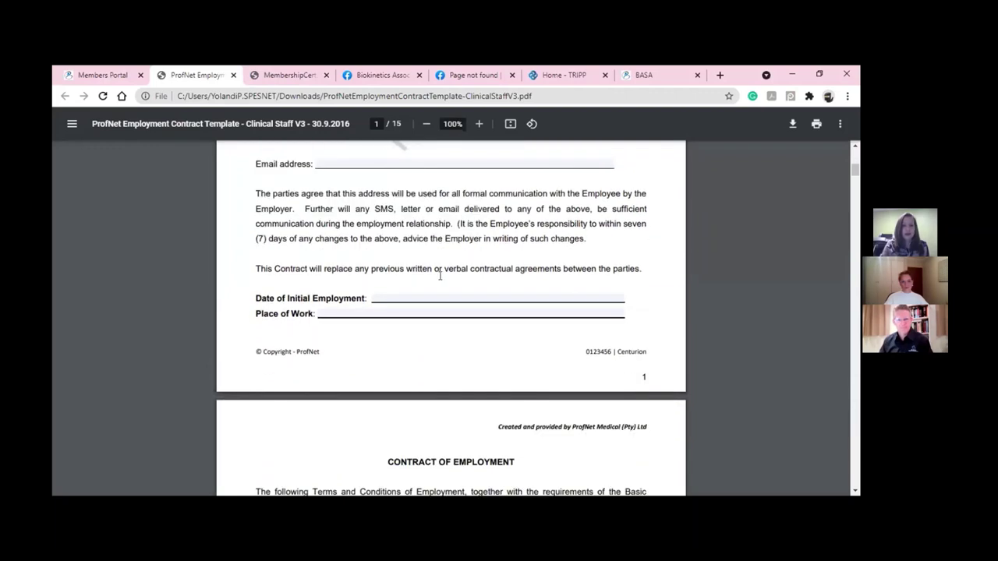
{"action": "left_click", "coordinate": [116, 78]}
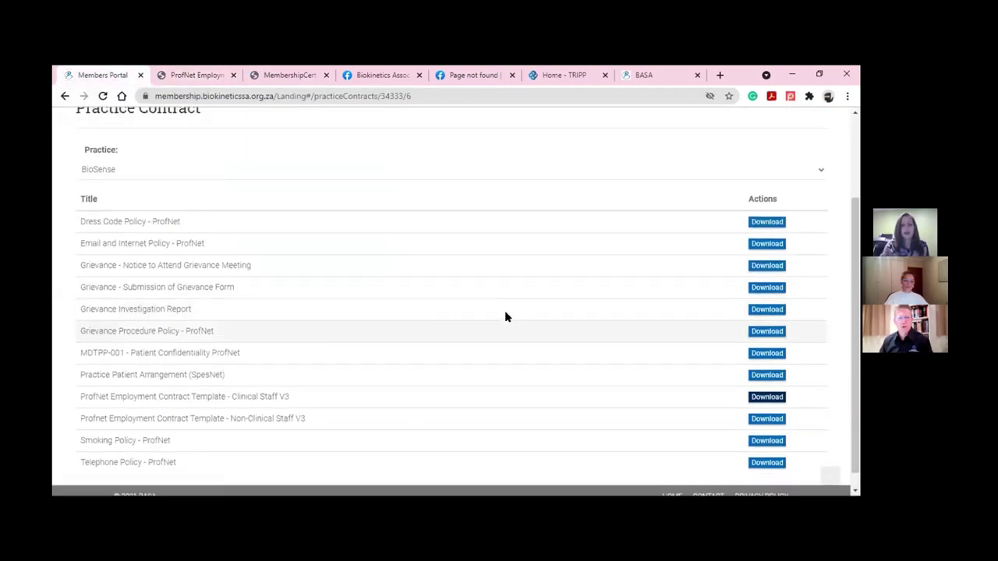
{"action": "scroll", "coordinate": [505, 316], "scroll_direction": "down", "scroll_amount": 1}
{"action": "scroll", "coordinate": [505, 316], "scroll_direction": "up", "scroll_amount": 1}
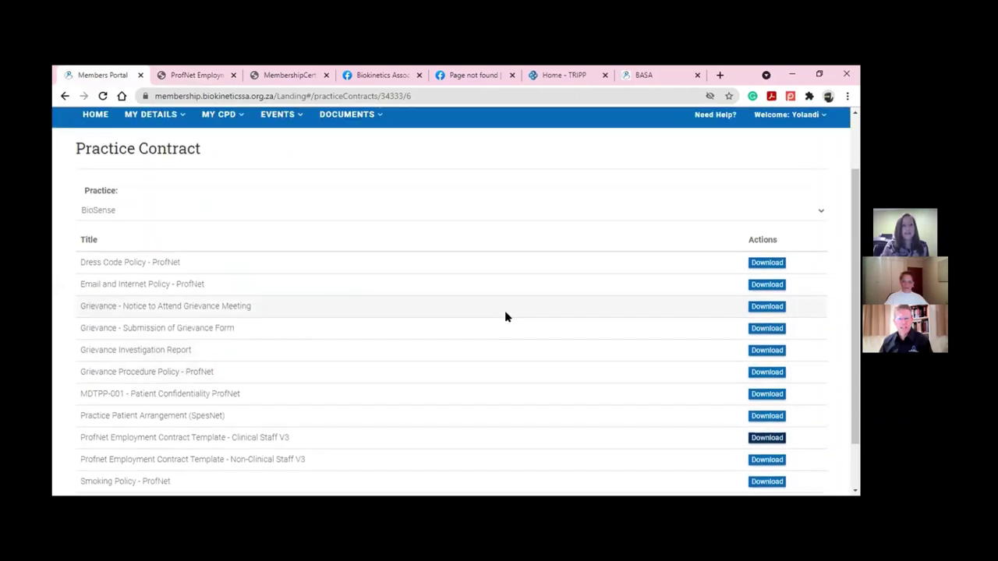
{"action": "scroll", "coordinate": [505, 316], "scroll_direction": "up", "scroll_amount": 1}
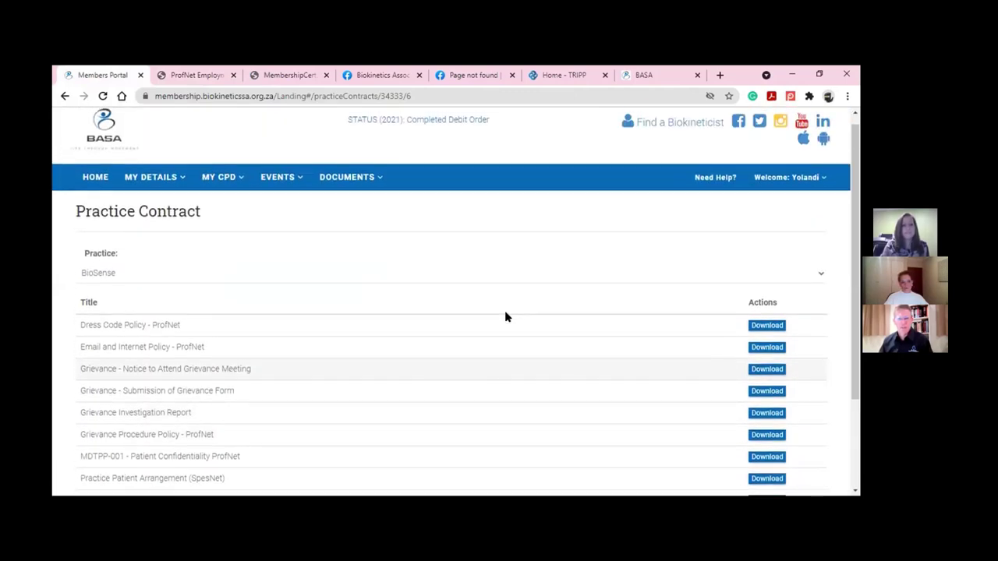
{"action": "scroll", "coordinate": [189, 198], "scroll_direction": "up", "scroll_amount": 1}
{"action": "mouse_move", "coordinate": [187, 188]}
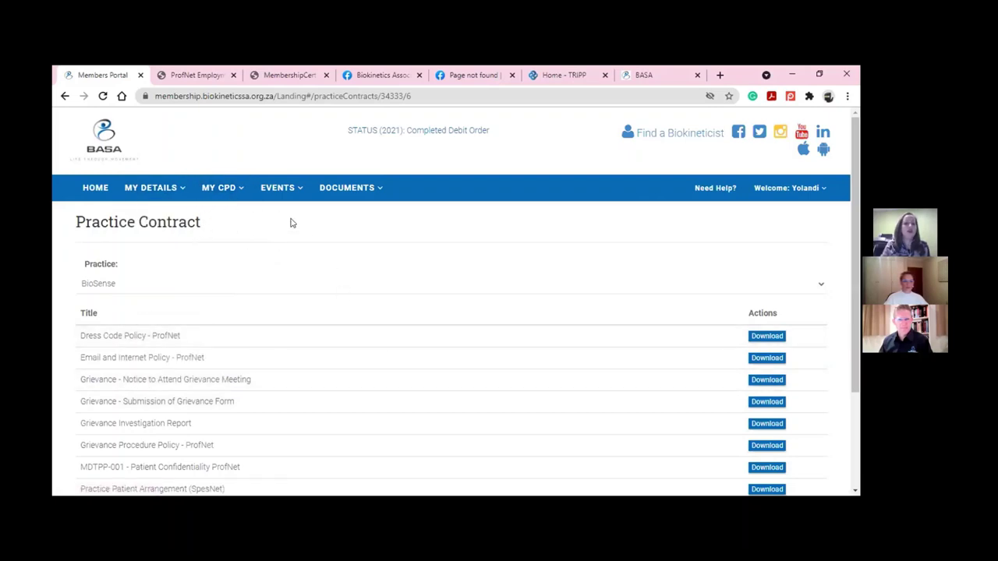
{"action": "mouse_move", "coordinate": [220, 194]}
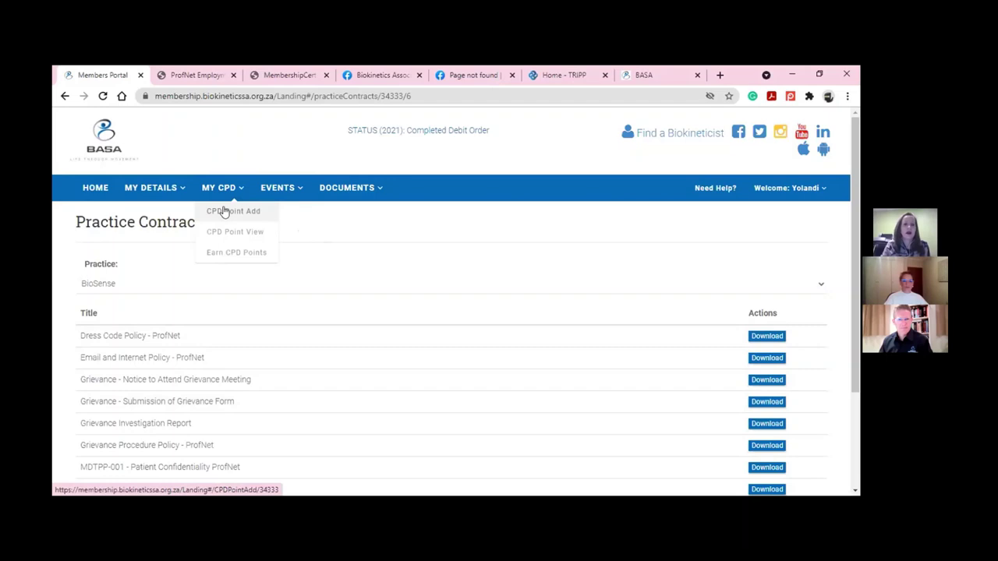
{"action": "left_click", "coordinate": [224, 211]}
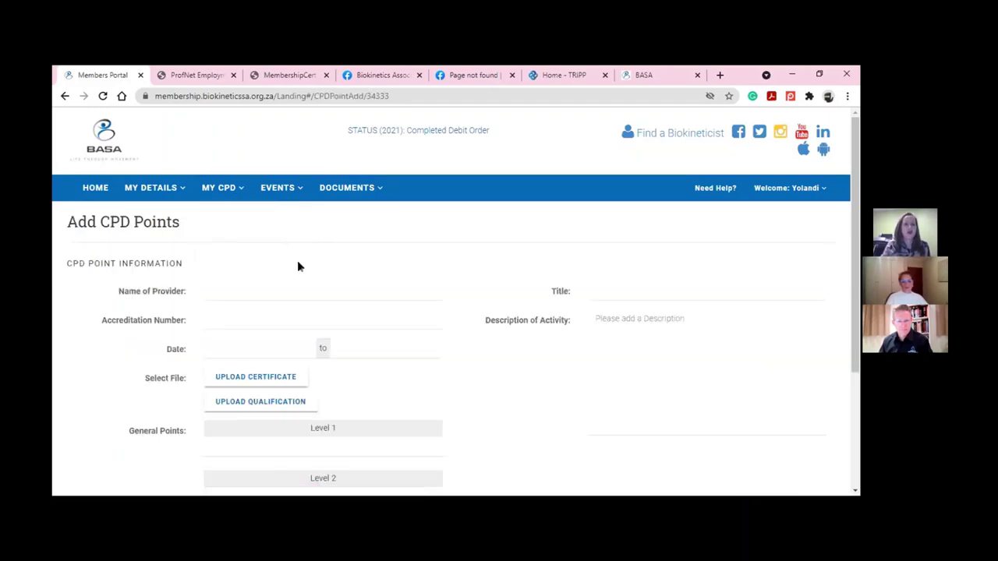
{"action": "left_click", "coordinate": [260, 379]}
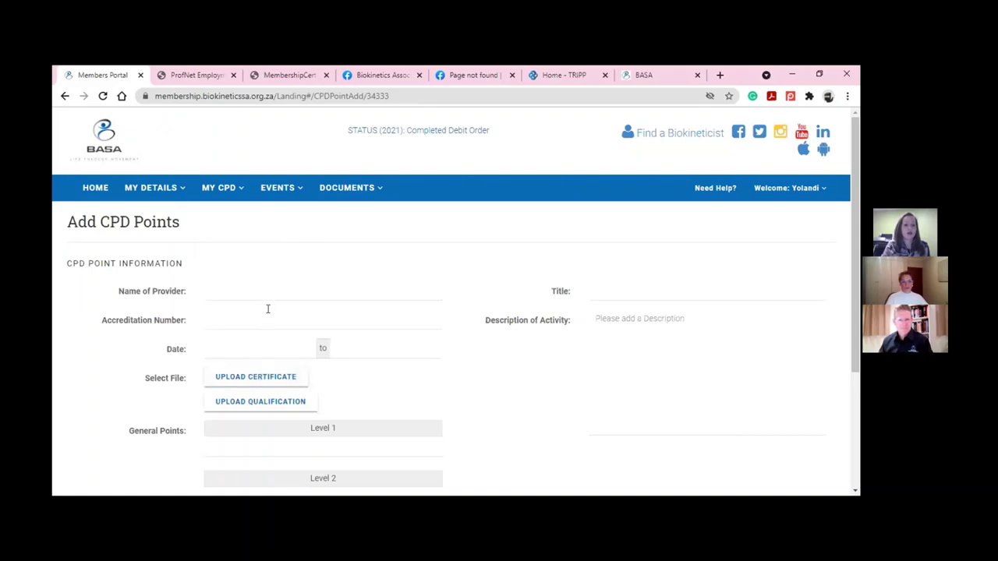
{"action": "scroll", "coordinate": [365, 296], "scroll_direction": "down", "scroll_amount": 2}
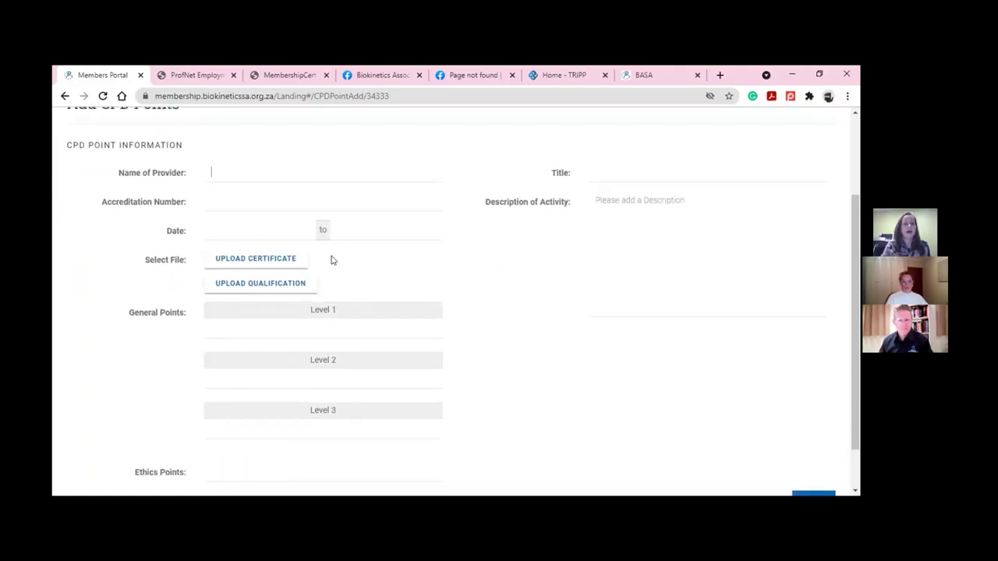
{"action": "scroll", "coordinate": [327, 304], "scroll_direction": "down", "scroll_amount": 1}
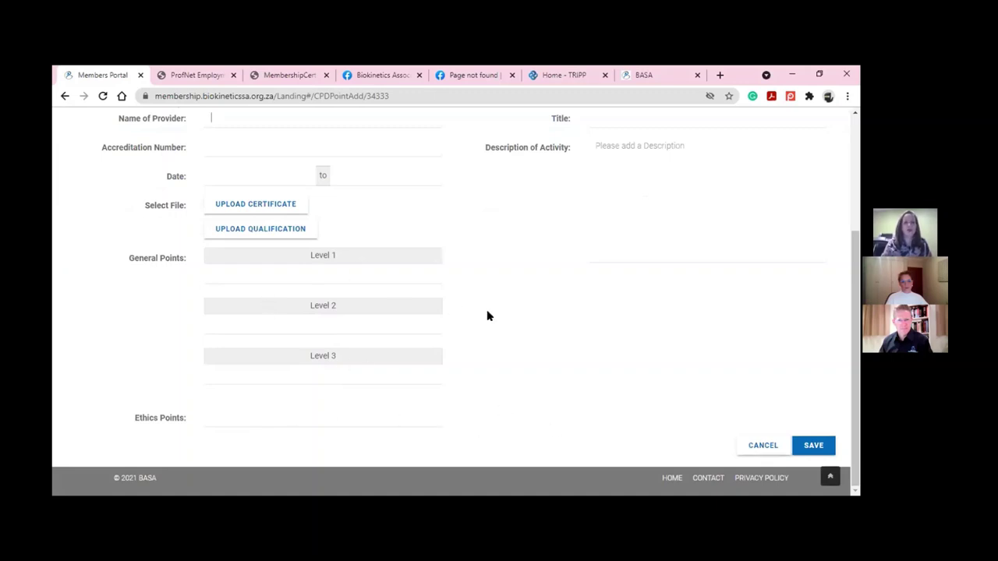
{"action": "scroll", "coordinate": [487, 316], "scroll_direction": "up", "scroll_amount": 1}
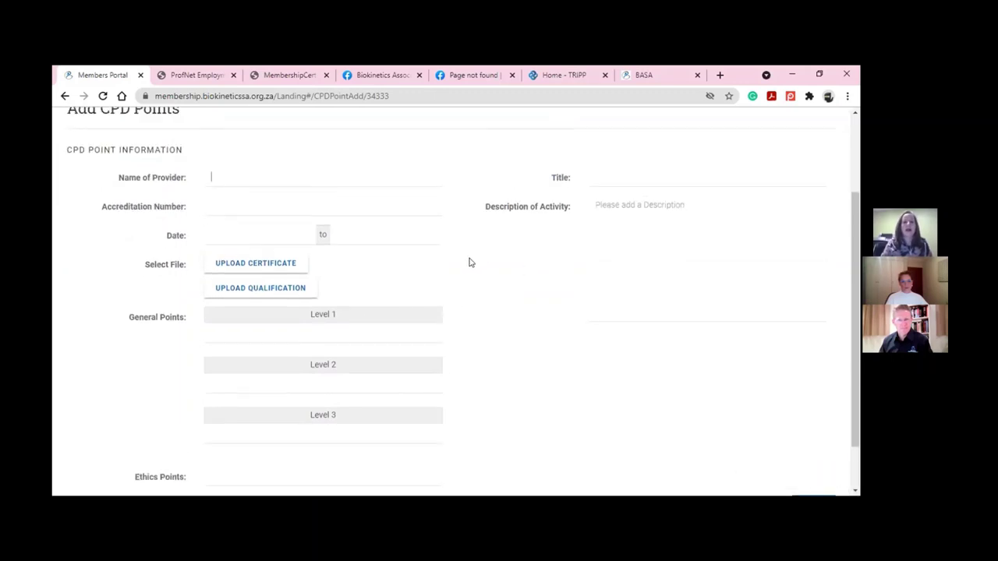
{"action": "scroll", "coordinate": [427, 263], "scroll_direction": "up", "scroll_amount": 2}
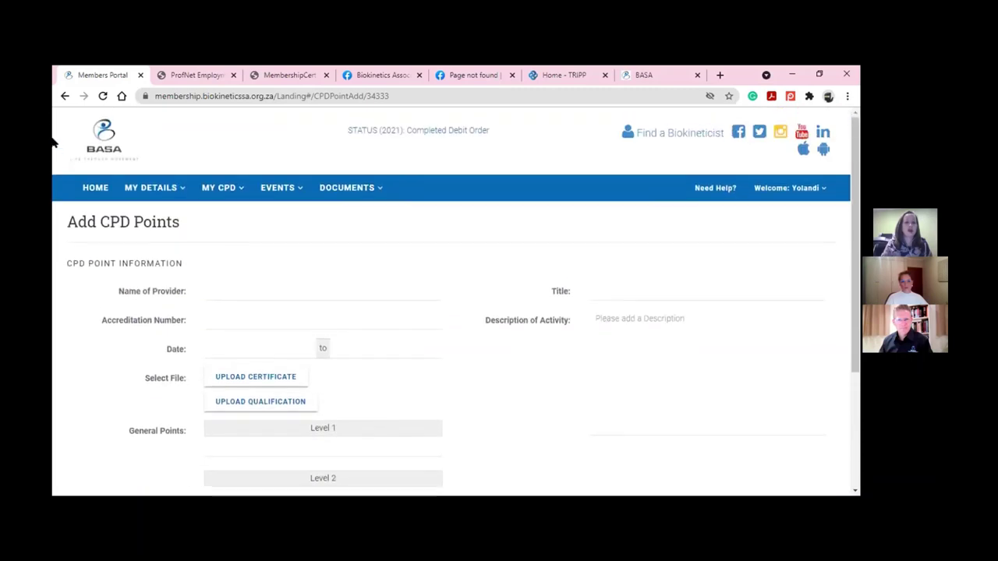
Return to the Home page showing the R317.88 outstanding invoice and 0 CPD points
{"action": "left_click", "coordinate": [94, 187]}
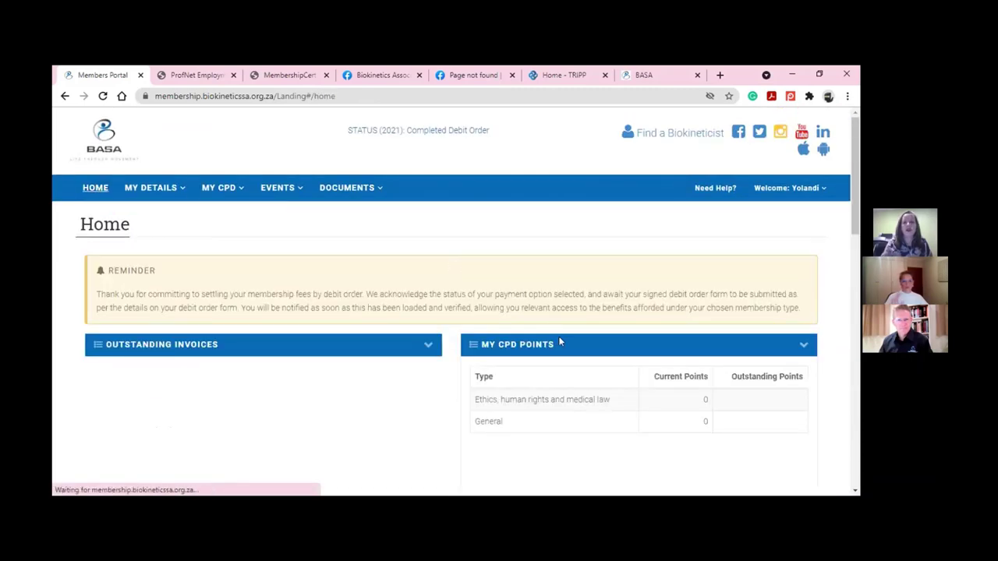
{"action": "scroll", "coordinate": [558, 340], "scroll_direction": "down", "scroll_amount": 2}
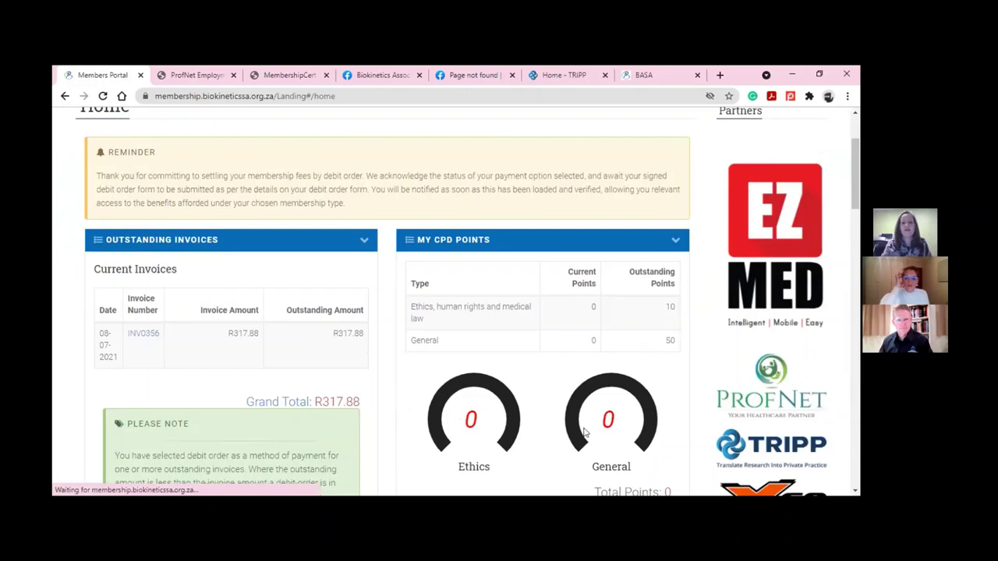
{"action": "scroll", "coordinate": [438, 339], "scroll_direction": "up", "scroll_amount": 1}
{"action": "scroll", "coordinate": [438, 339], "scroll_direction": "up", "scroll_amount": 1}
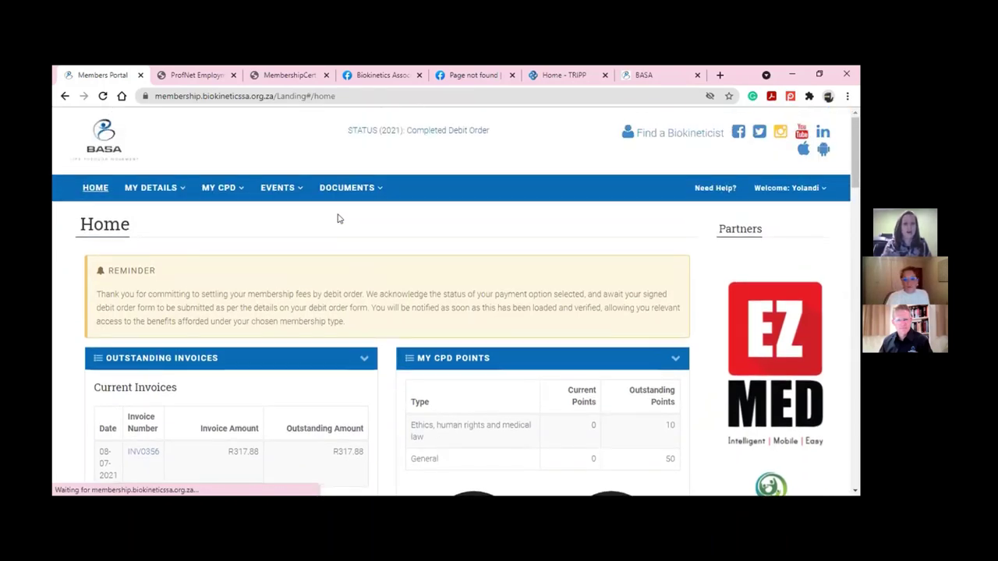
{"action": "left_click", "coordinate": [282, 192]}
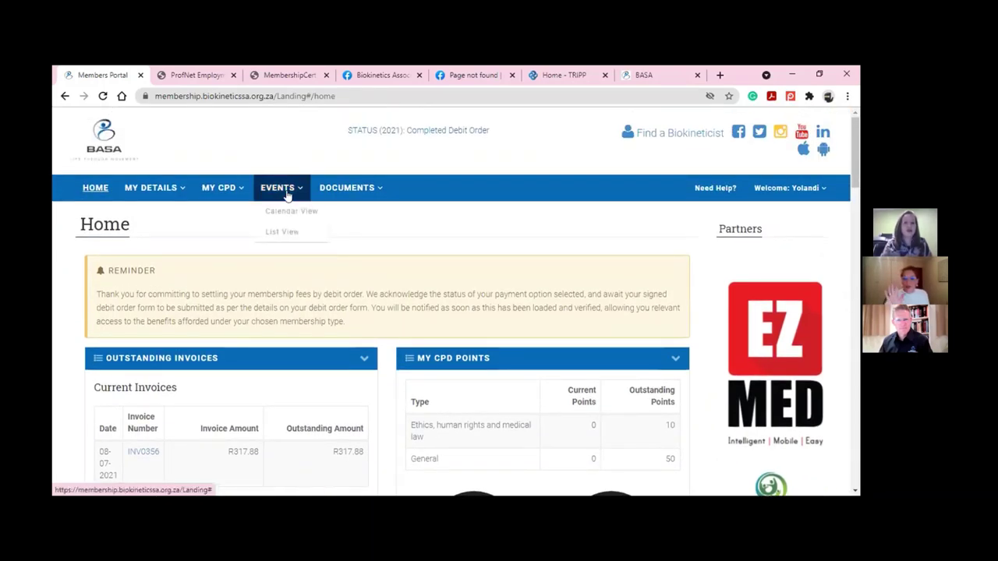
{"action": "left_click", "coordinate": [226, 191]}
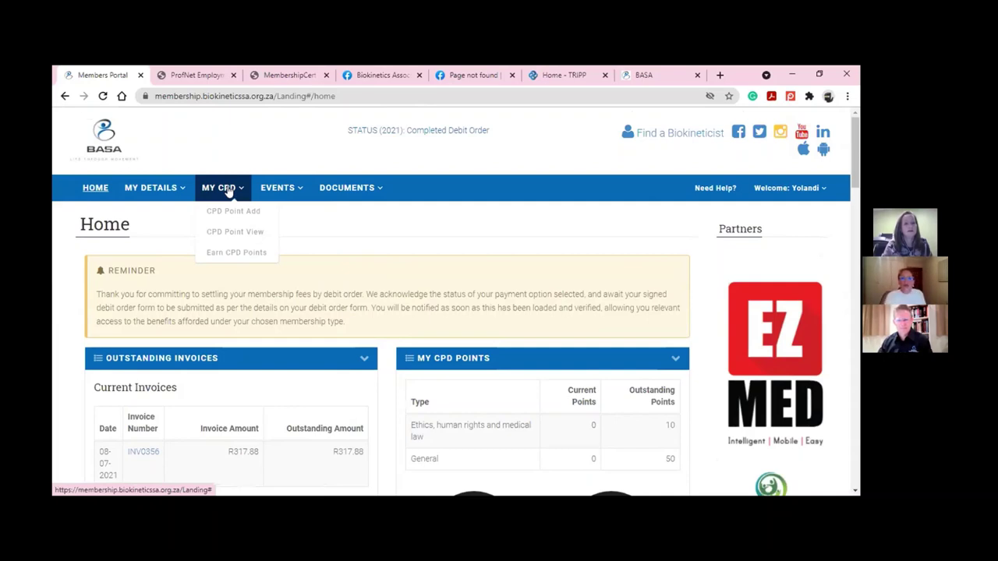
View and print the CPD points table totalling 0, then bring up the events Calendar View
{"action": "left_click", "coordinate": [228, 233]}
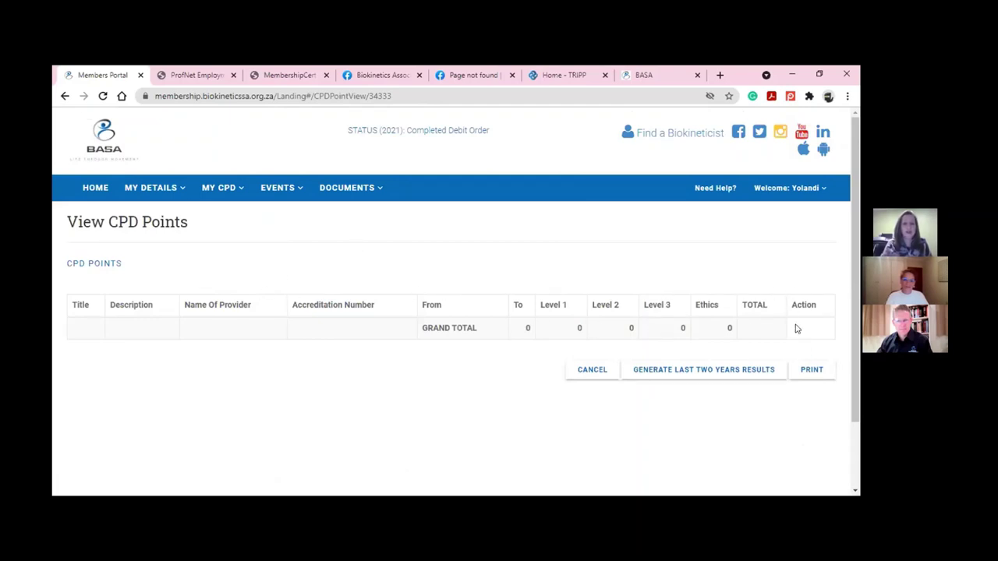
{"action": "left_click", "coordinate": [811, 370]}
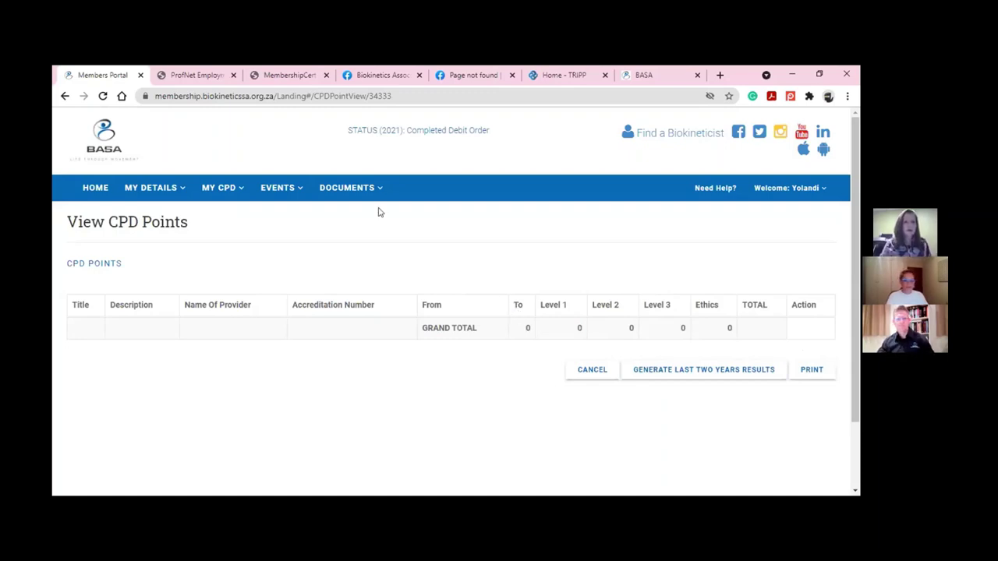
{"action": "mouse_move", "coordinate": [292, 196]}
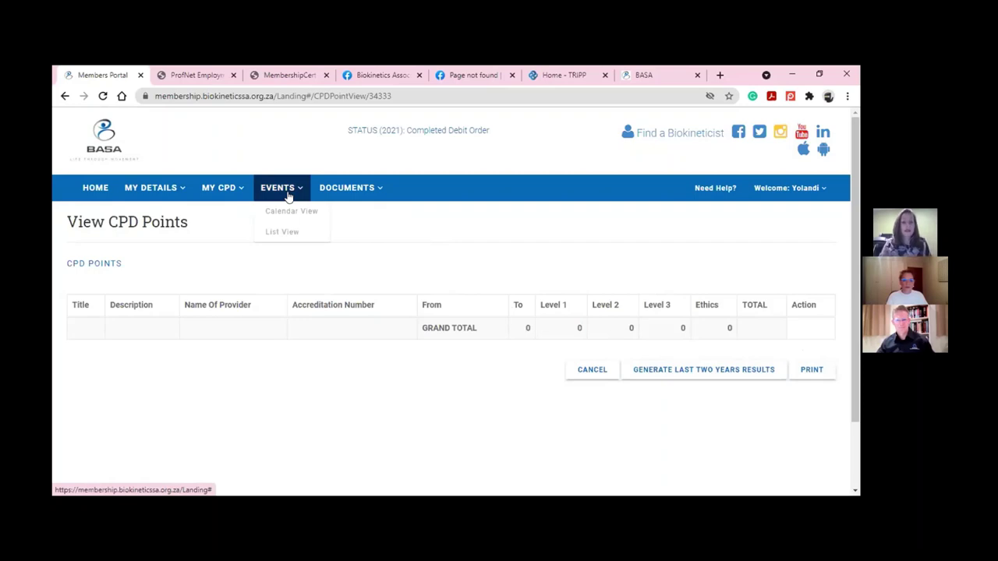
{"action": "left_click", "coordinate": [298, 215]}
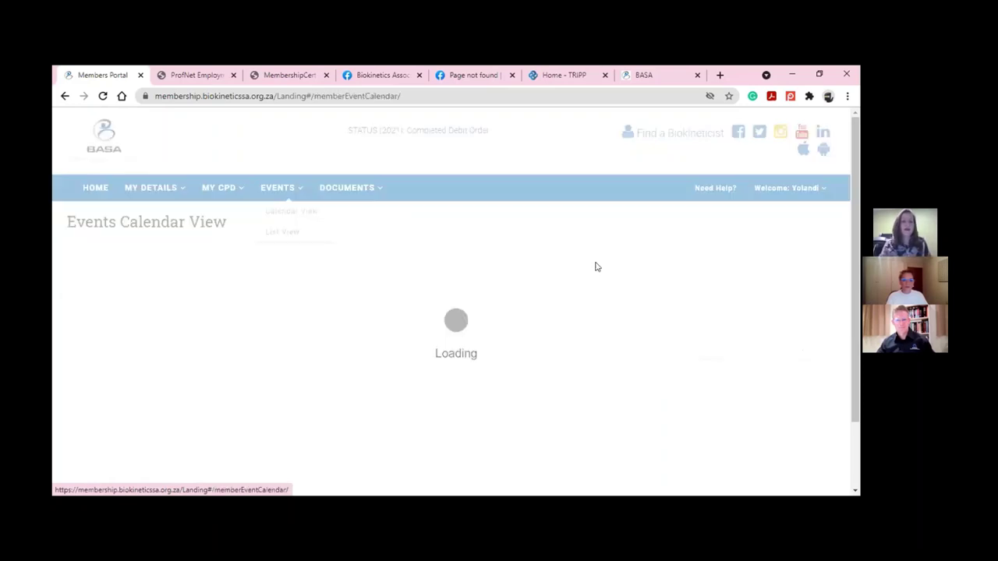
Open the 'BASA Website and MMS webinar' event on Thursday 8 July 2021 in the calendar
{"action": "scroll", "coordinate": [598, 267], "scroll_direction": "down", "scroll_amount": 3}
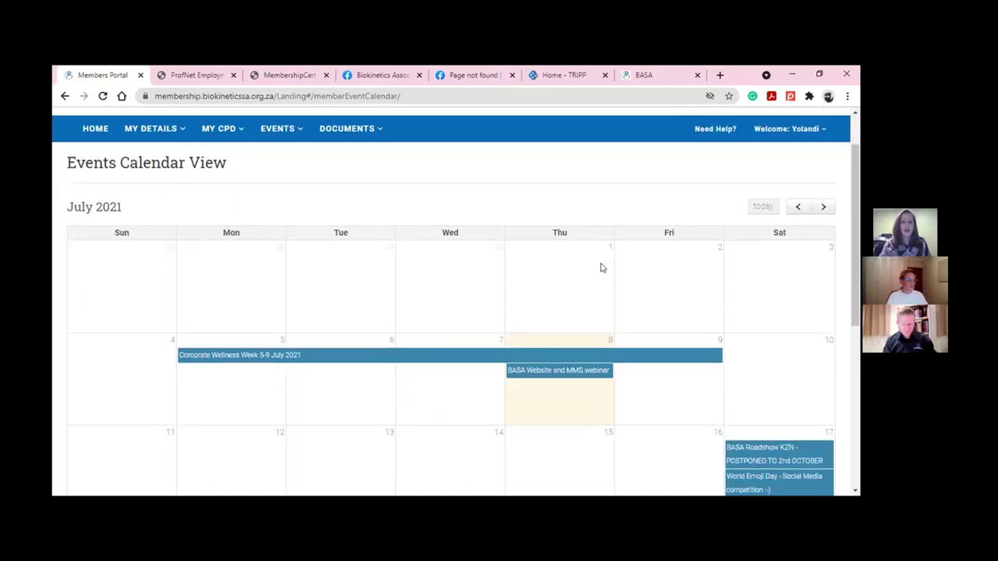
{"action": "scroll", "coordinate": [601, 267], "scroll_direction": "down", "scroll_amount": 1}
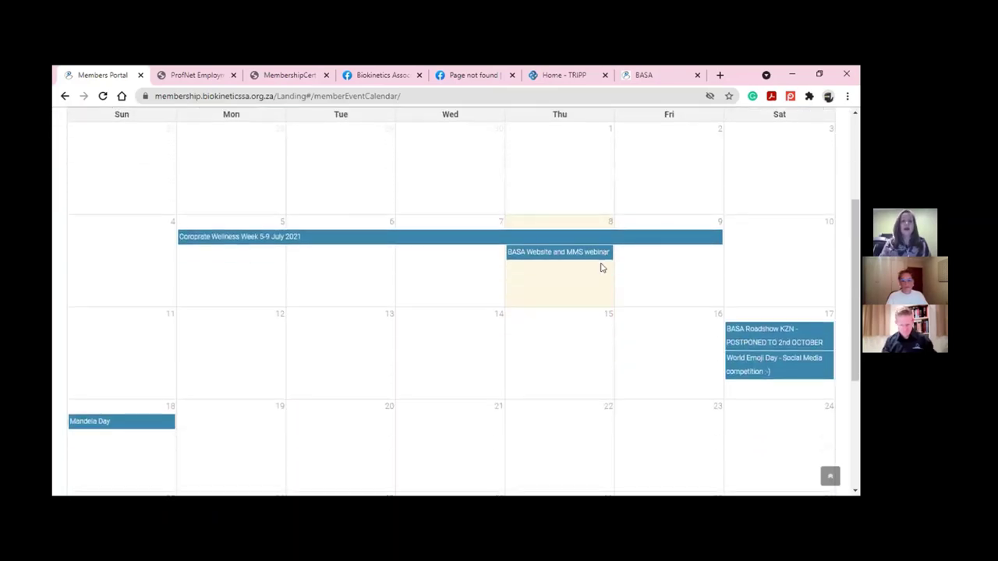
{"action": "left_click", "coordinate": [555, 261]}
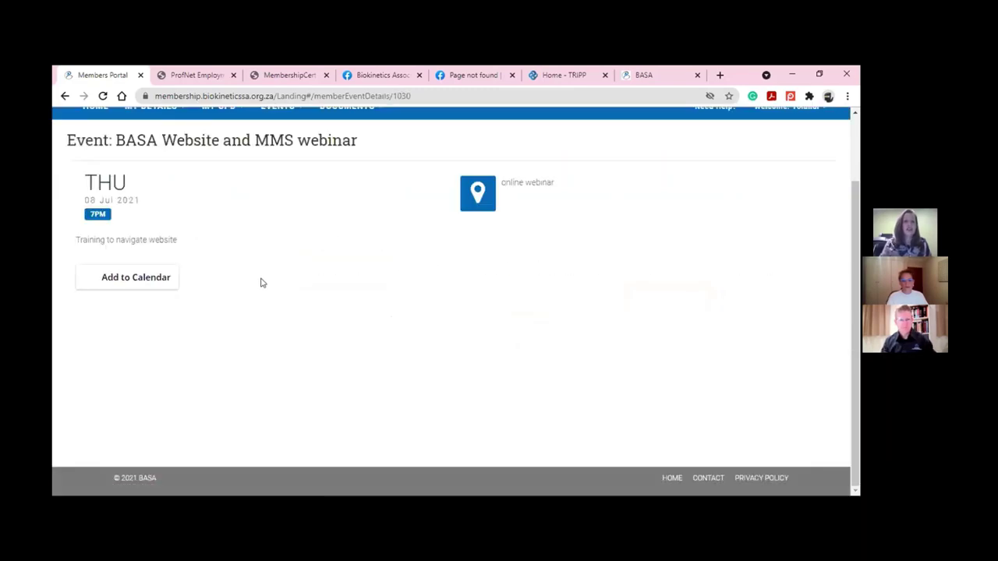
Check the webinar's Add to Calendar services, then switch to the Events List View
{"action": "left_click", "coordinate": [155, 278]}
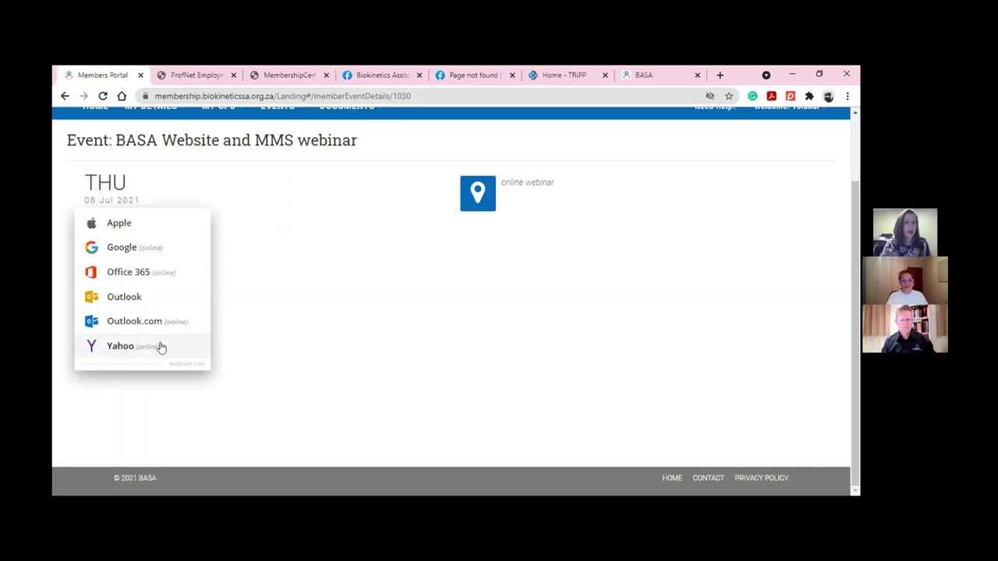
{"action": "left_click", "coordinate": [343, 319]}
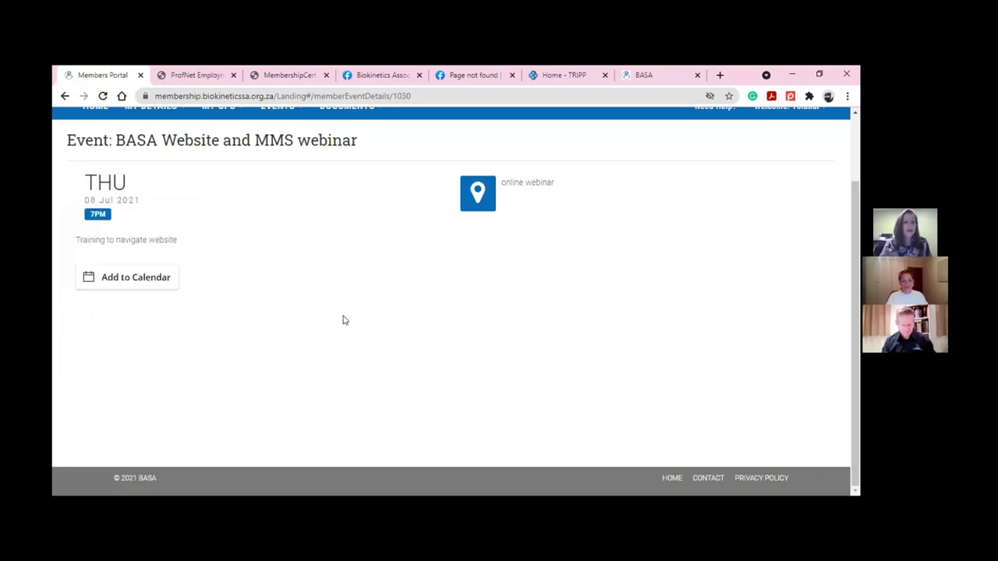
{"action": "scroll", "coordinate": [330, 309], "scroll_direction": "up", "scroll_amount": 2}
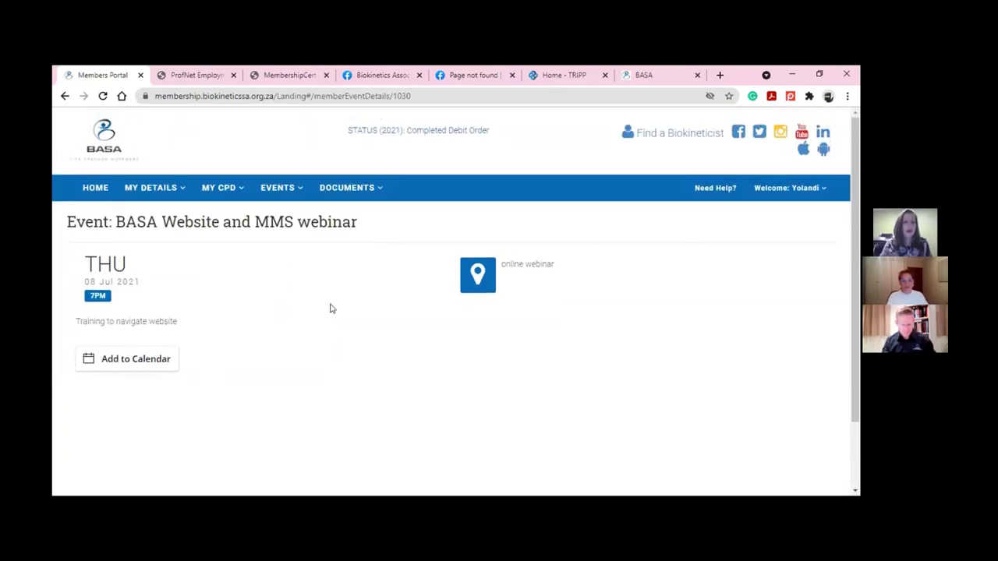
{"action": "left_click", "coordinate": [287, 191]}
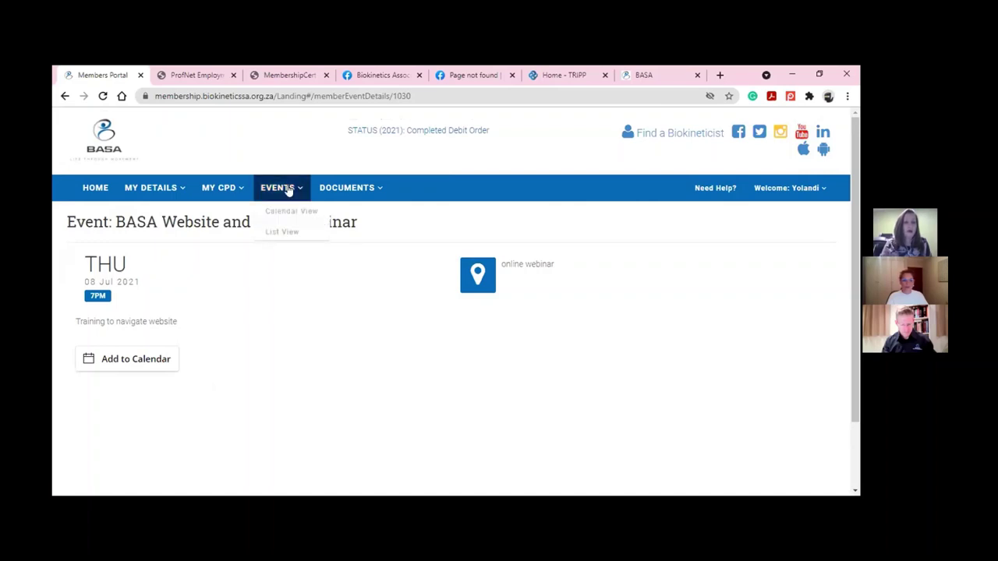
{"action": "left_click", "coordinate": [282, 232]}
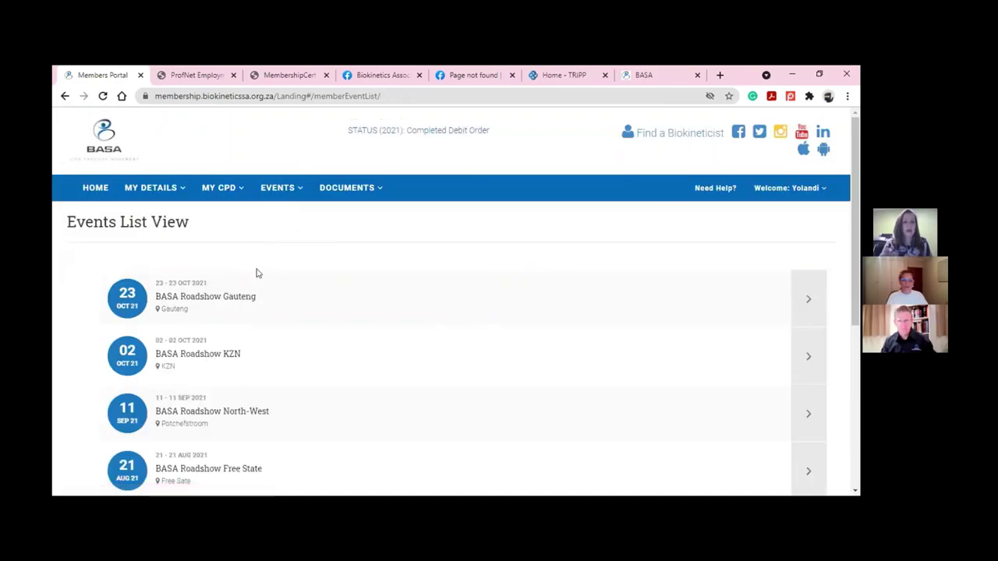
{"action": "scroll", "coordinate": [257, 273], "scroll_direction": "down", "scroll_amount": 2}
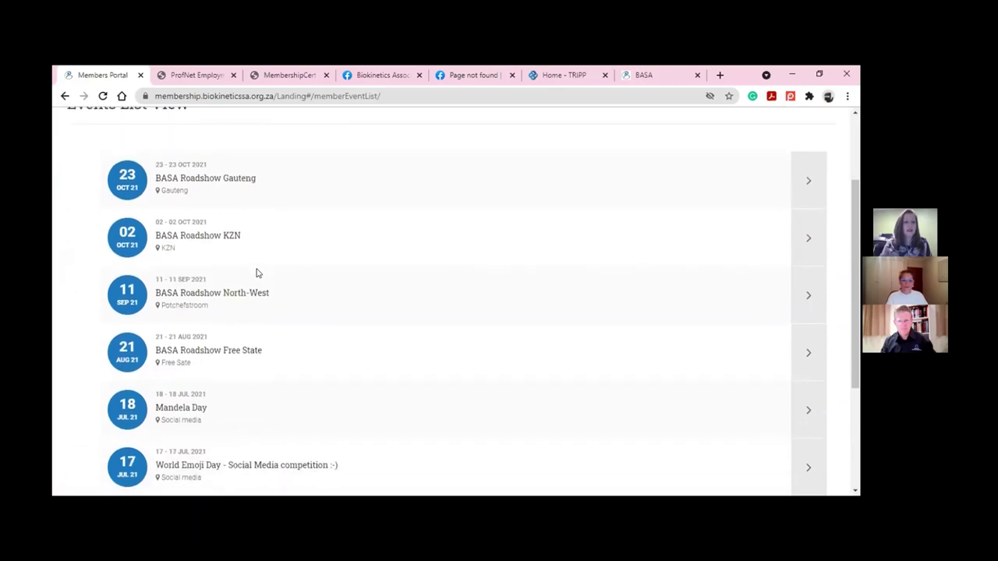
{"action": "scroll", "coordinate": [257, 273], "scroll_direction": "down", "scroll_amount": 3}
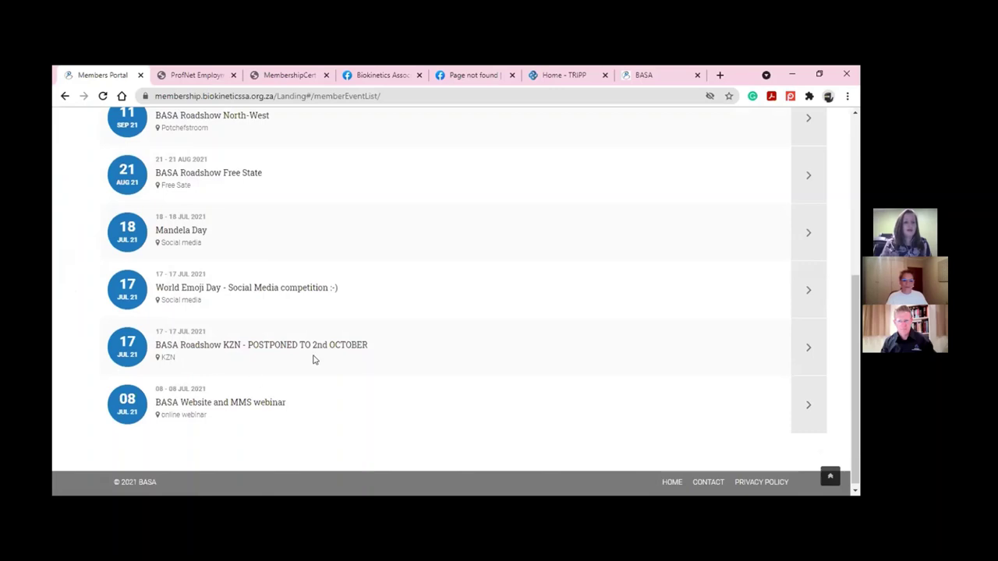
{"action": "scroll", "coordinate": [314, 359], "scroll_direction": "up", "scroll_amount": 1}
{"action": "scroll", "coordinate": [314, 360], "scroll_direction": "up", "scroll_amount": 3}
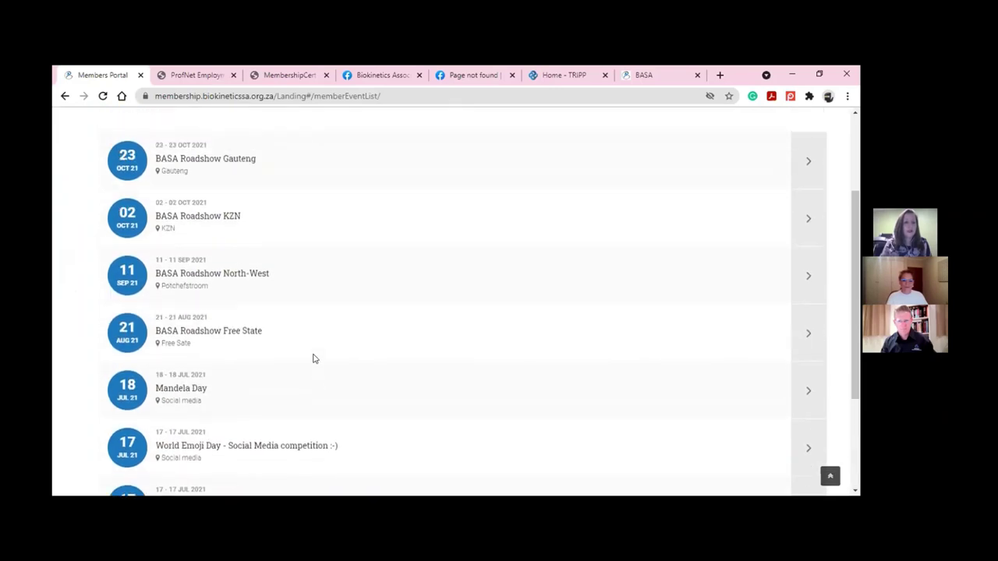
{"action": "mouse_move", "coordinate": [371, 196]}
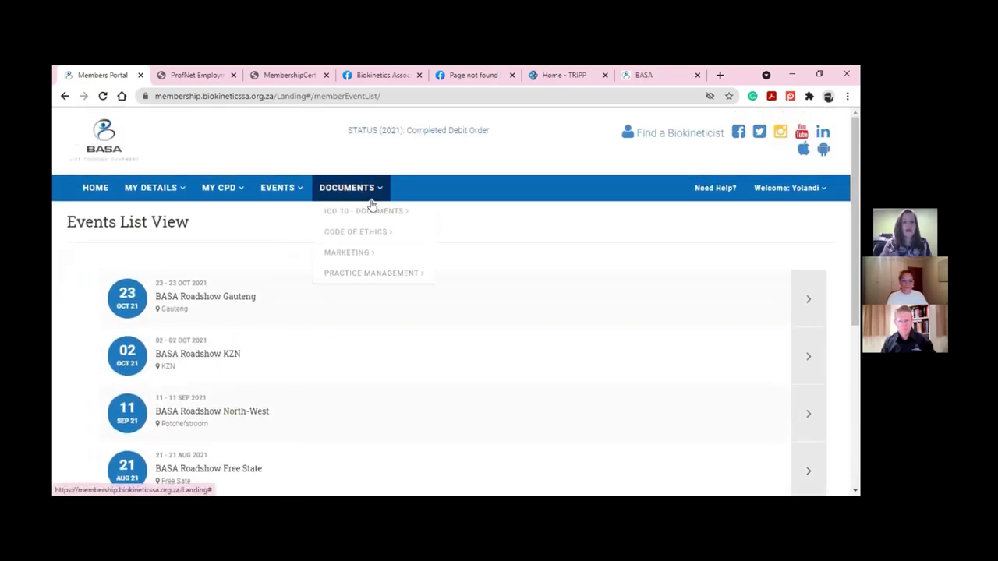
{"action": "mouse_move", "coordinate": [374, 223]}
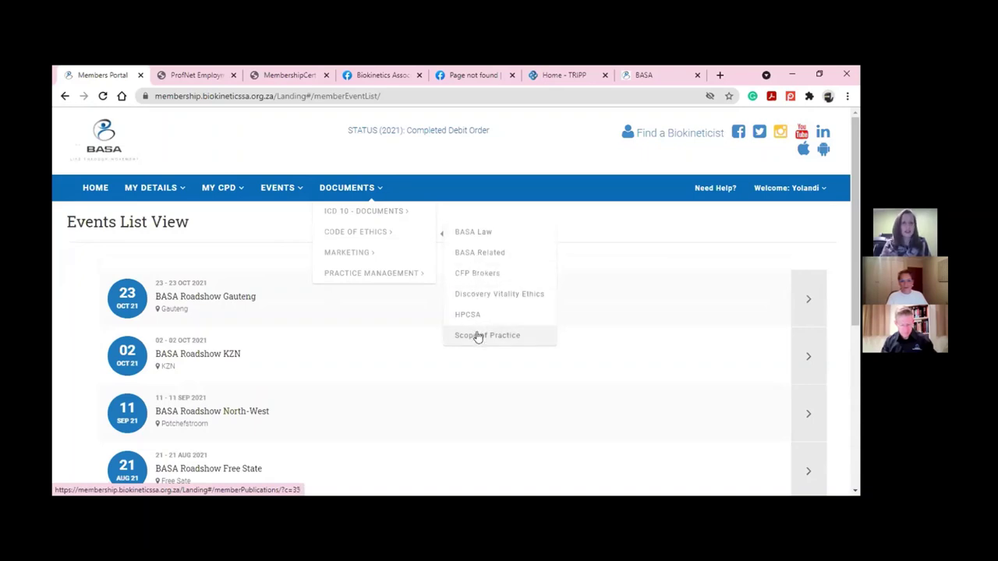
{"action": "mouse_move", "coordinate": [373, 257]}
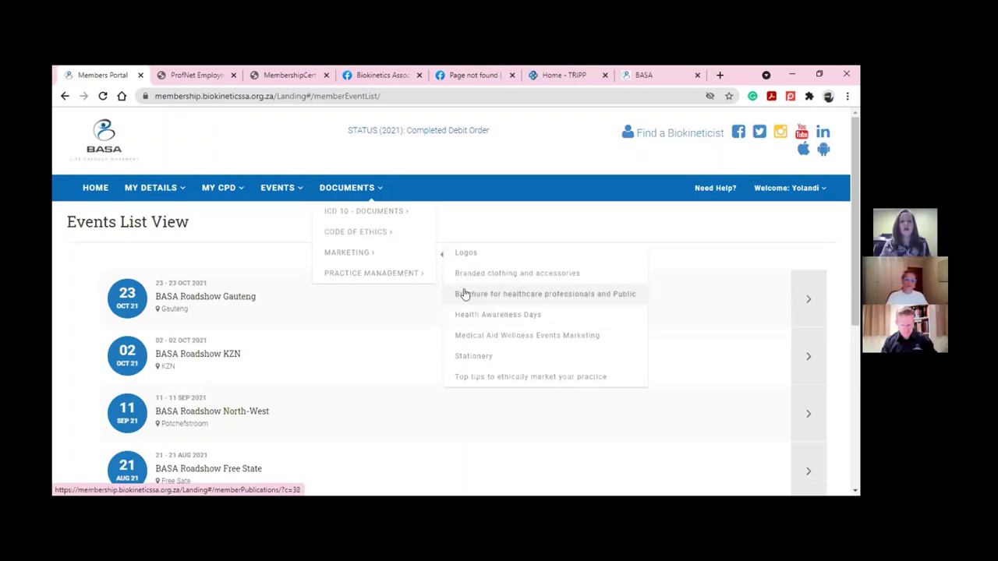
{"action": "mouse_move", "coordinate": [403, 281]}
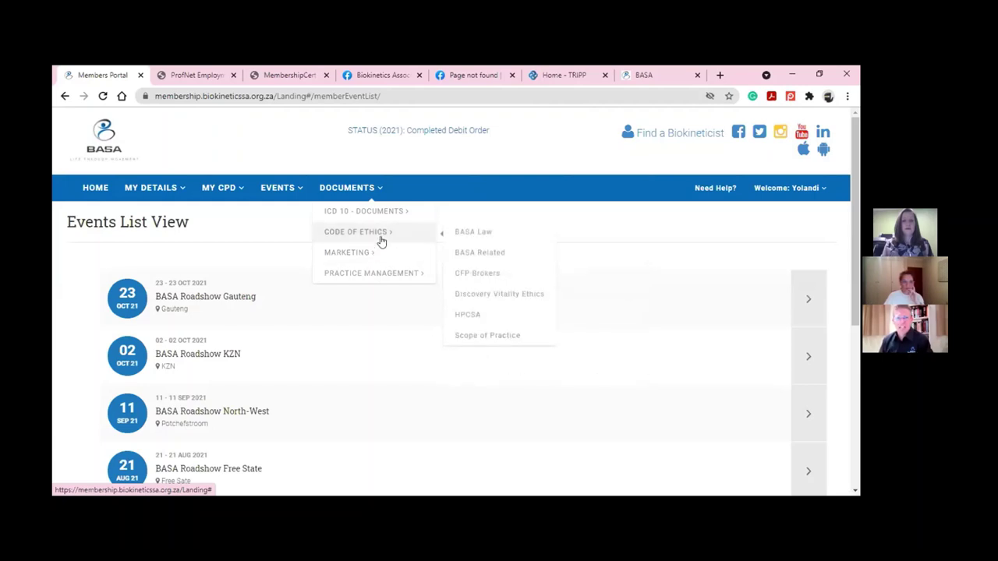
{"action": "mouse_move", "coordinate": [385, 220]}
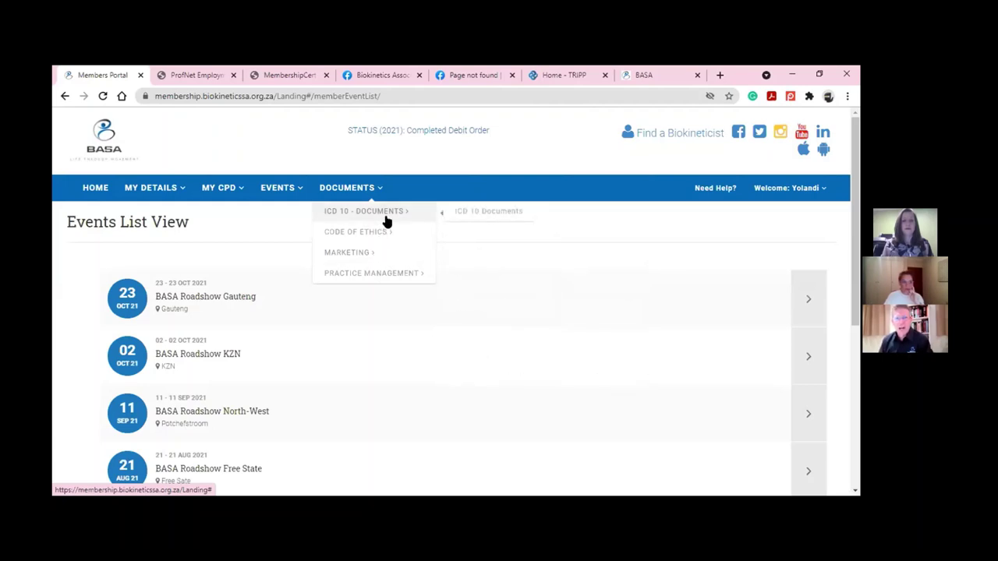